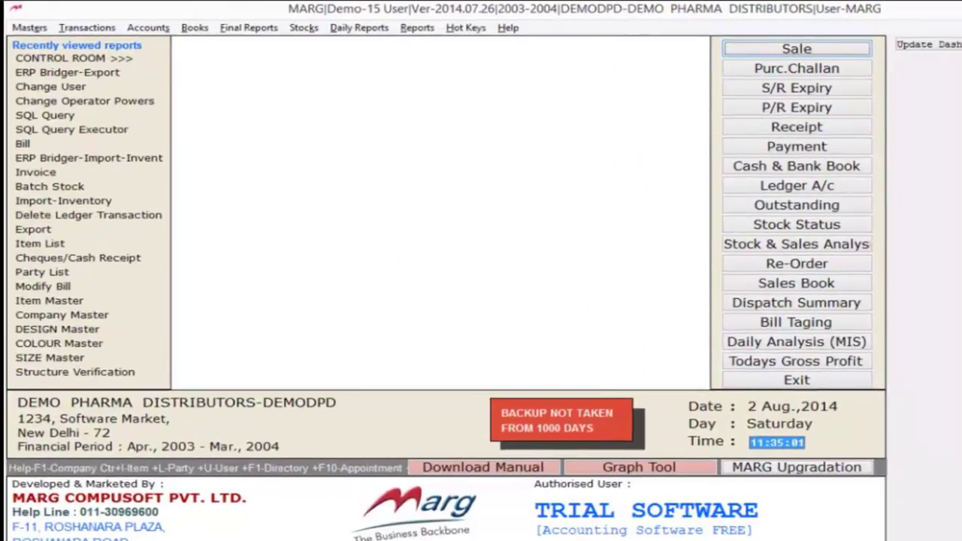
# - Open Control Room from MARG Setups and search all settings for 'erp'
pyautogui.hotkey('alt', 'm')
pyautogui.press('Down')
pyautogui.press('Down')
pyautogui.press('Down')
pyautogui.press('Down')
pyautogui.press('Down')
pyautogui.press('Down')
pyautogui.press('Down')
pyautogui.press('Down')
pyautogui.press('Down')
pyautogui.press('Down')
pyautogui.press('Down')
pyautogui.press('Down')
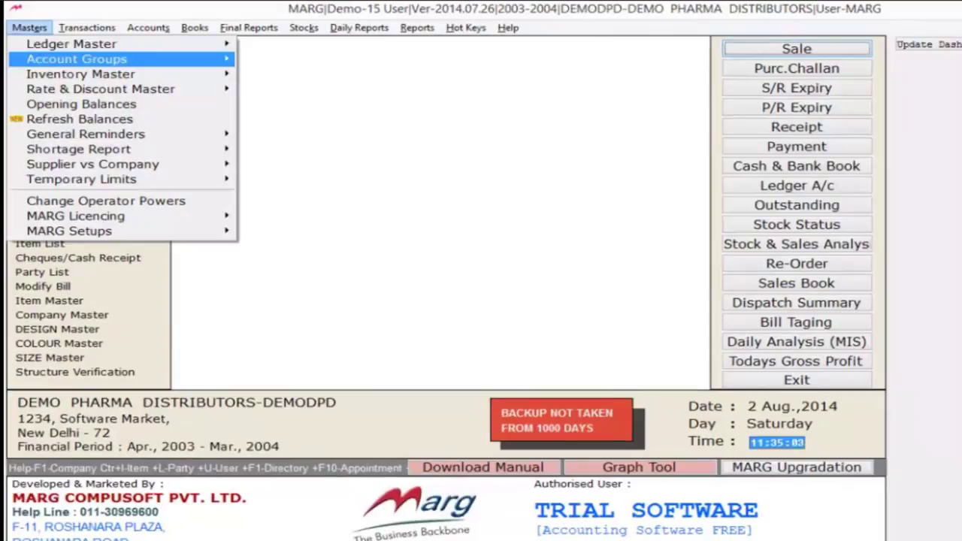
pyautogui.press('Right')
pyautogui.press('Return')
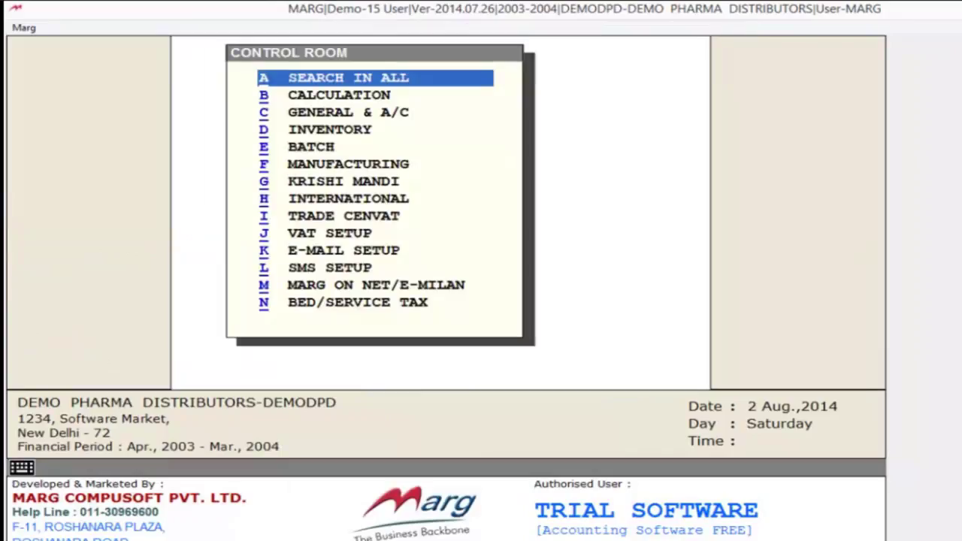
pyautogui.press('Return')
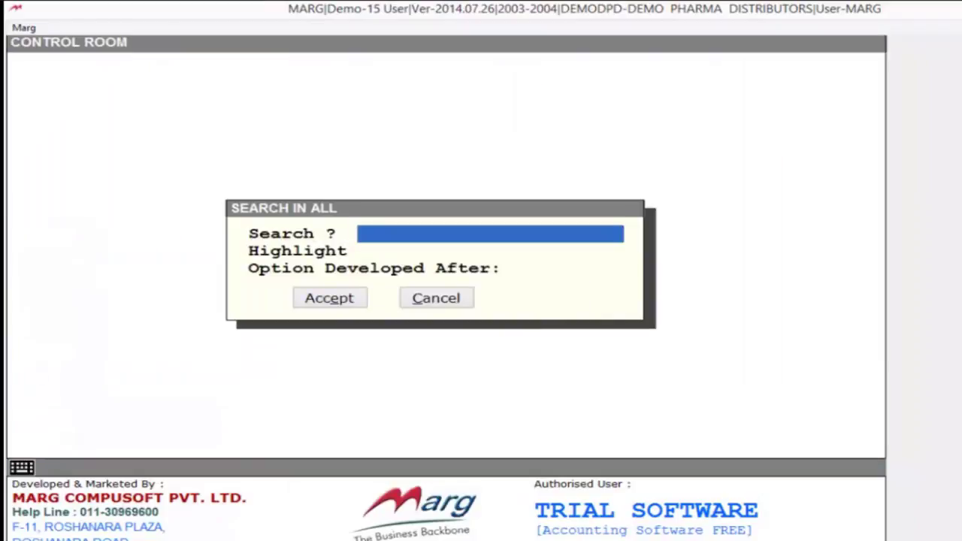
pyautogui.write('erp')
pyautogui.press('Return')
pyautogui.press('Return')
pyautogui.press('Return')
pyautogui.press('Return')
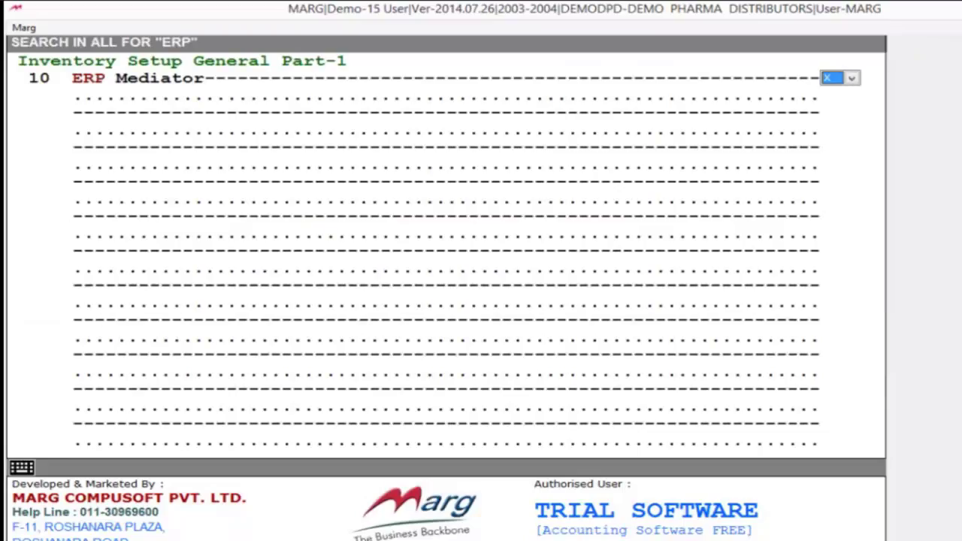
# - Set the ERP Mediator option from its X/Y list and save the Control Room settings with Yes
pyautogui.hotkey('alt', 'Down')
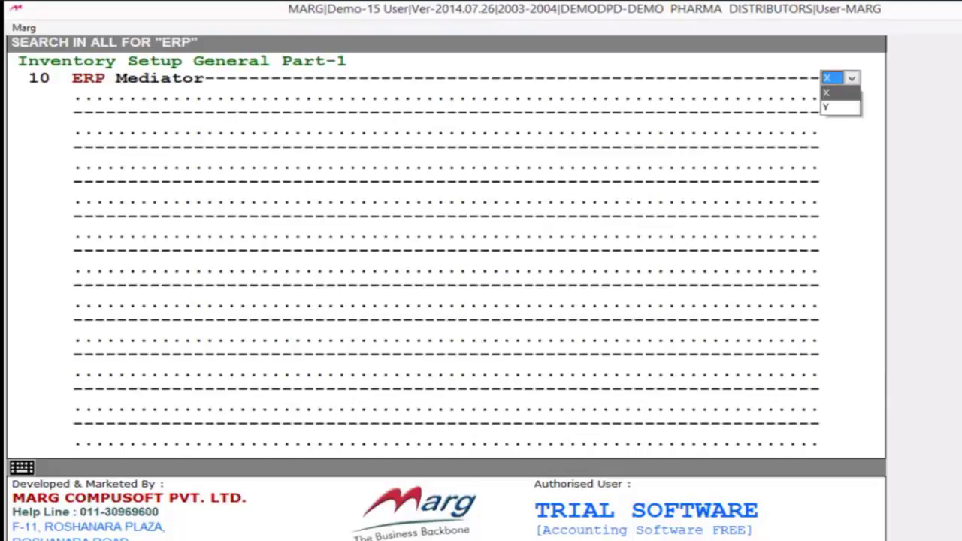
pyautogui.press('Return')
pyautogui.press('Escape')
pyautogui.press('Escape')
pyautogui.press('Right')
pyautogui.press('Return')
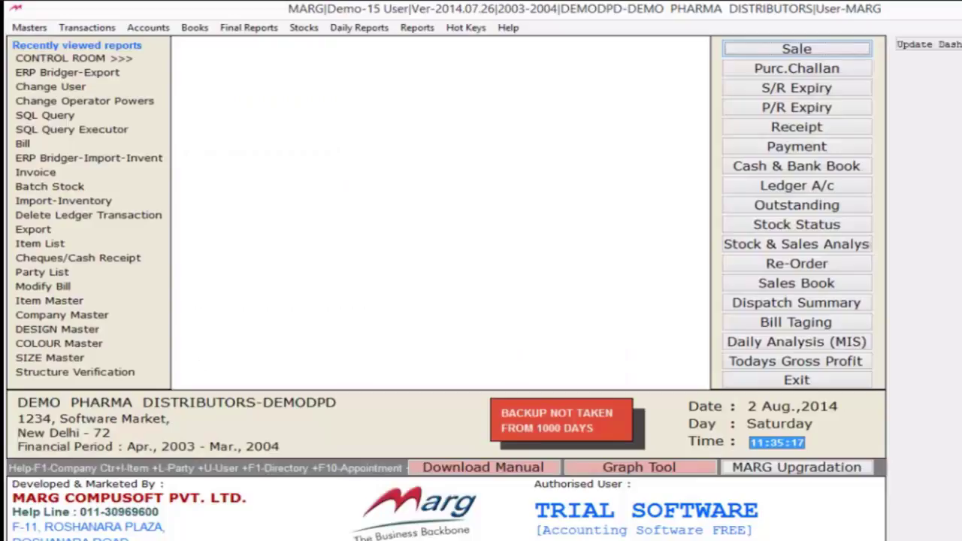
# - Go to MARG Setups > Paid Features > ERP Bridger-Export to reach the MARG TO ERP window
pyautogui.hotkey('alt', 'm')
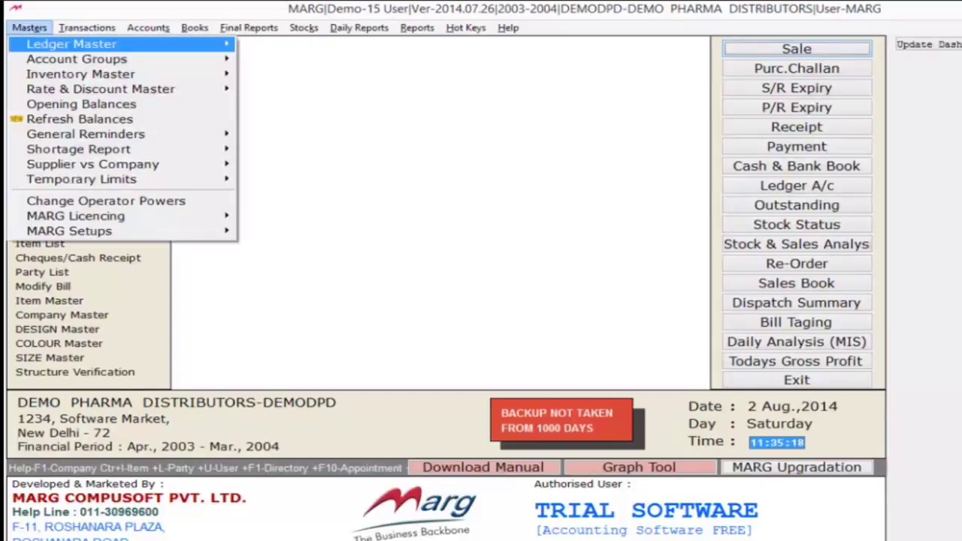
pyautogui.press('Up')
pyautogui.press('Right')
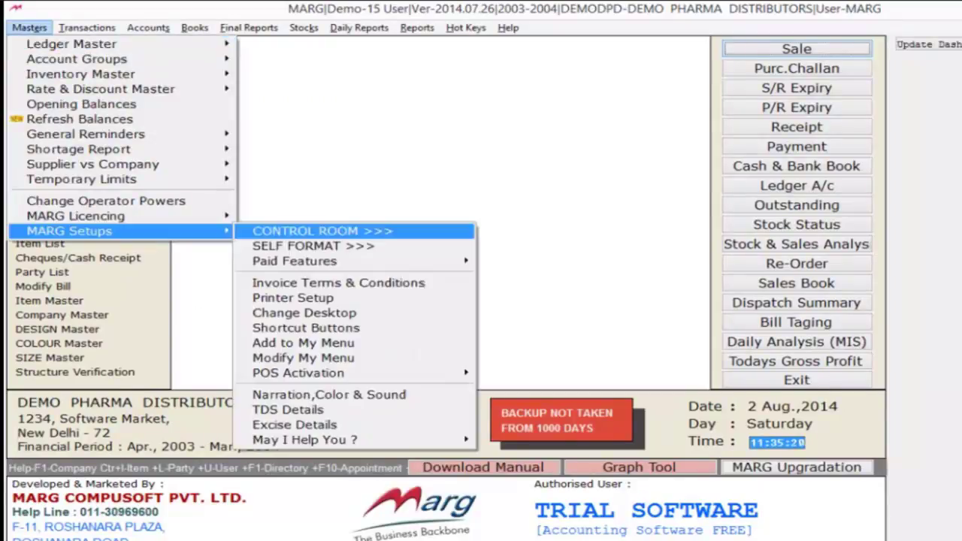
pyautogui.press('Down')
pyautogui.press('Down')
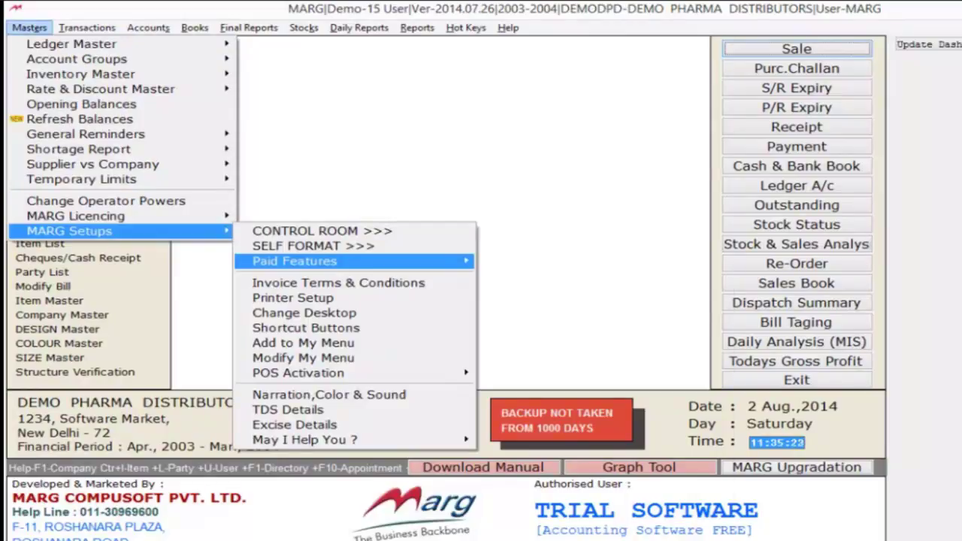
pyautogui.press('Right')
pyautogui.press('Down')
pyautogui.press('Down')
pyautogui.press('Down')
pyautogui.press('Down')
pyautogui.press('Down')
pyautogui.press('Down')
pyautogui.press('Down')
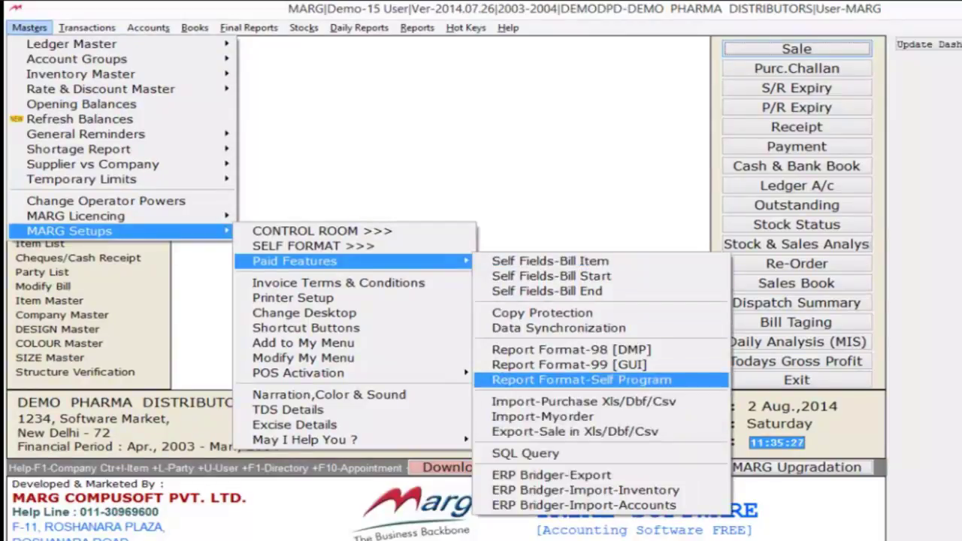
pyautogui.press('Down')
pyautogui.press('Down')
pyautogui.press('Down')
pyautogui.press('Down')
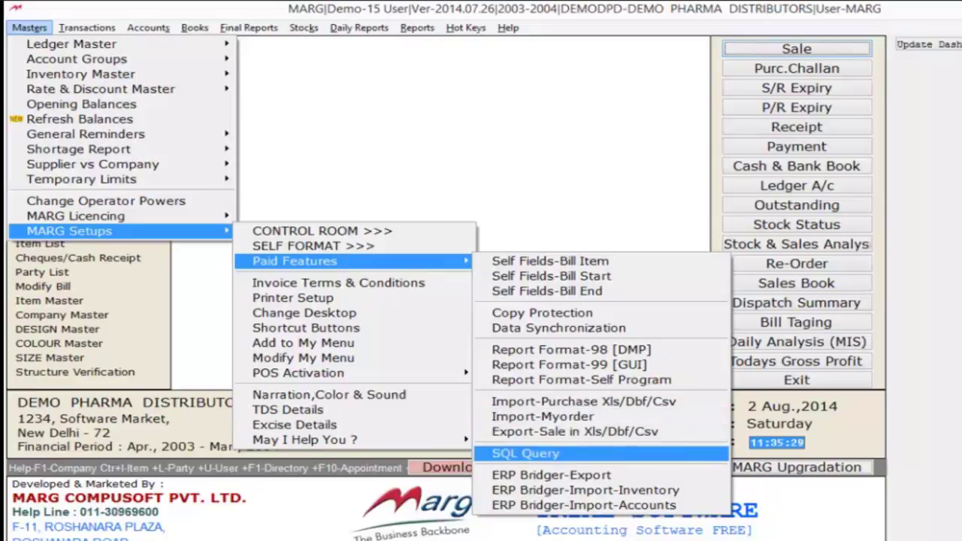
pyautogui.press('Down')
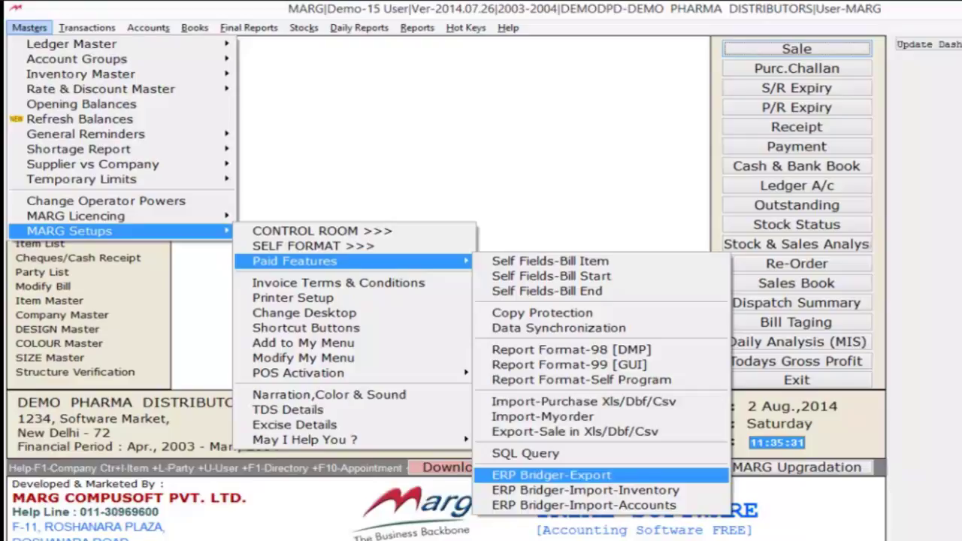
pyautogui.press('Return')
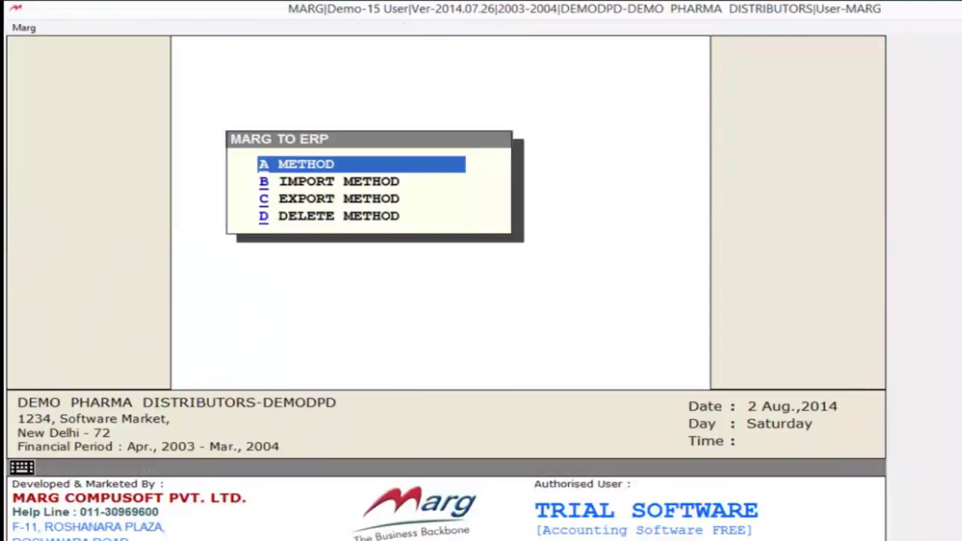
# - Look over the Method, Import, Export and Delete choices, then open the METHOD form listing DEE and ERP
pyautogui.press('Down')
pyautogui.press('Down')
pyautogui.press('Up')
pyautogui.press('Up')
pyautogui.press('Down')
pyautogui.press('Down')
pyautogui.press('Down')
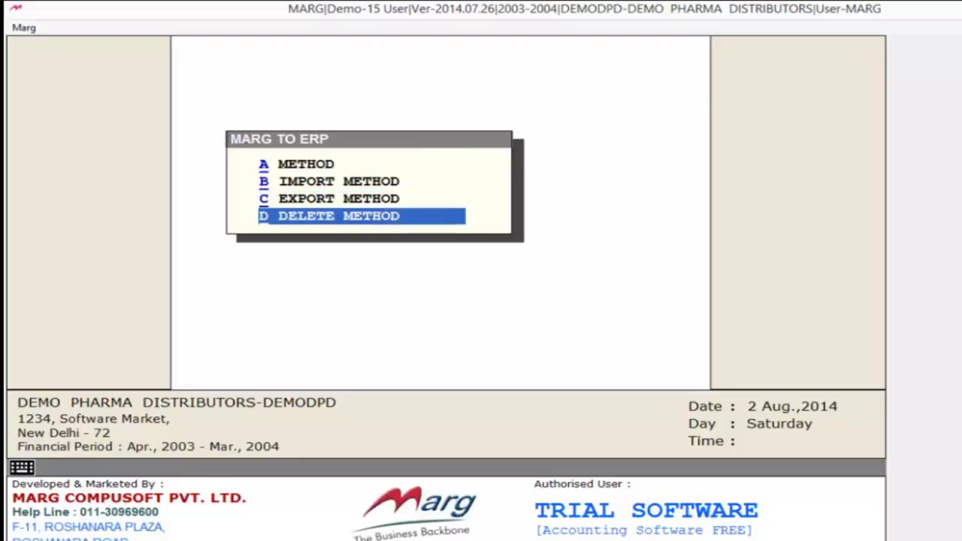
pyautogui.press('Down')
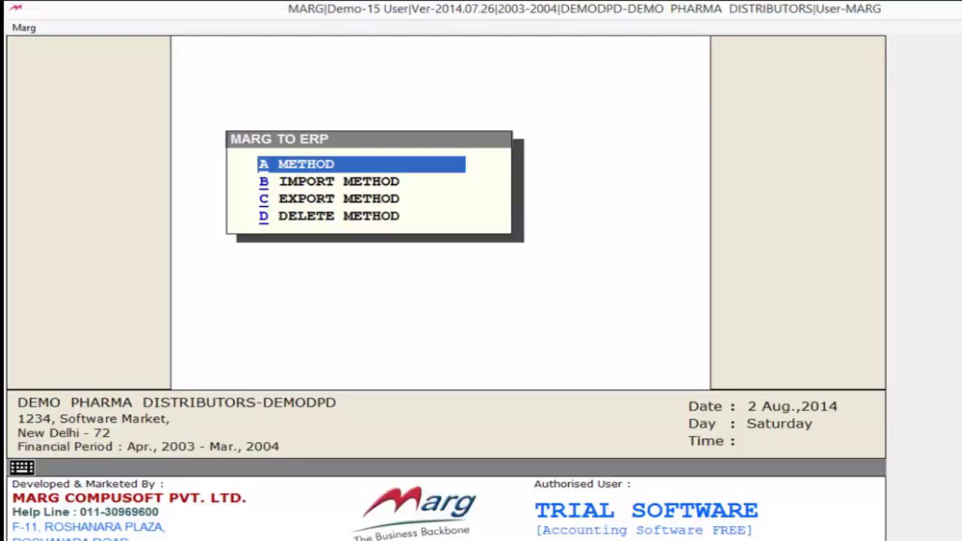
pyautogui.press('Down')
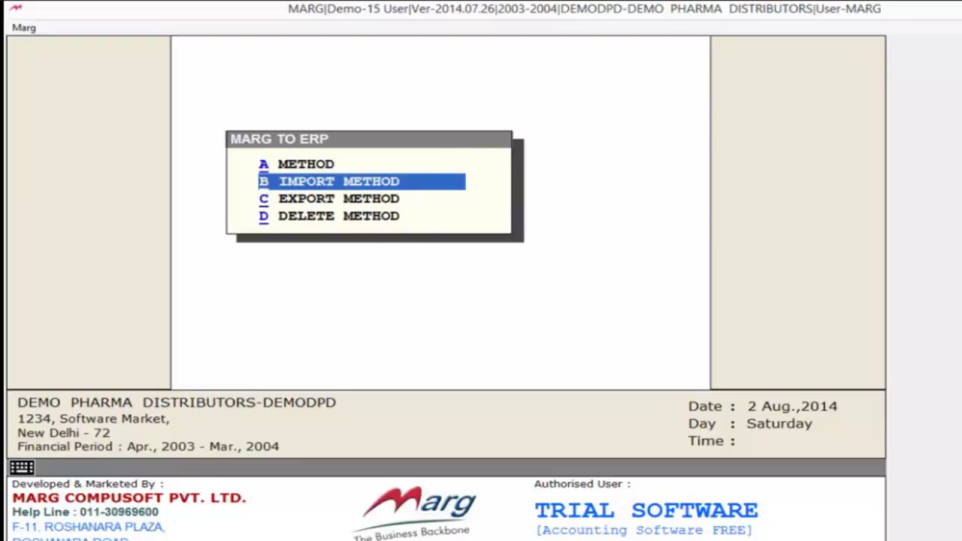
pyautogui.press('Down')
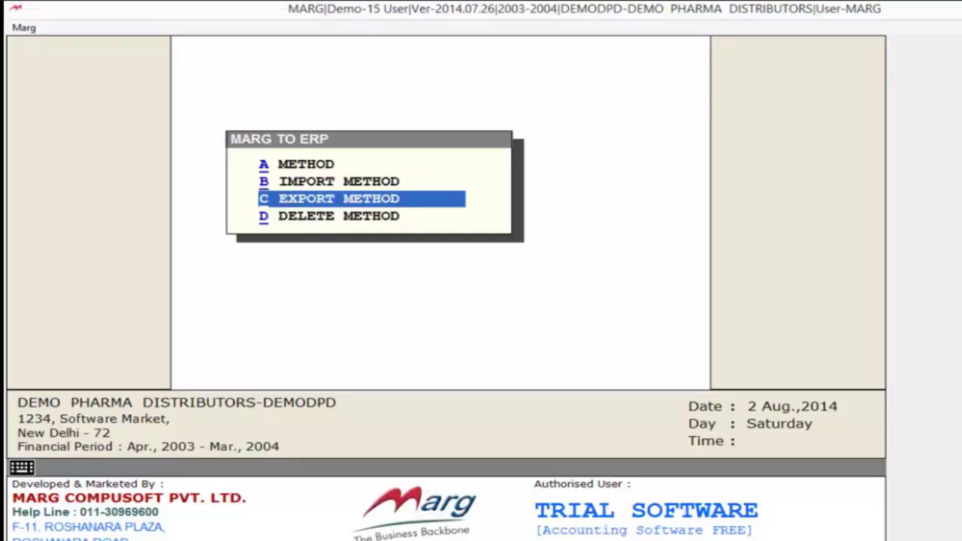
pyautogui.press('Down')
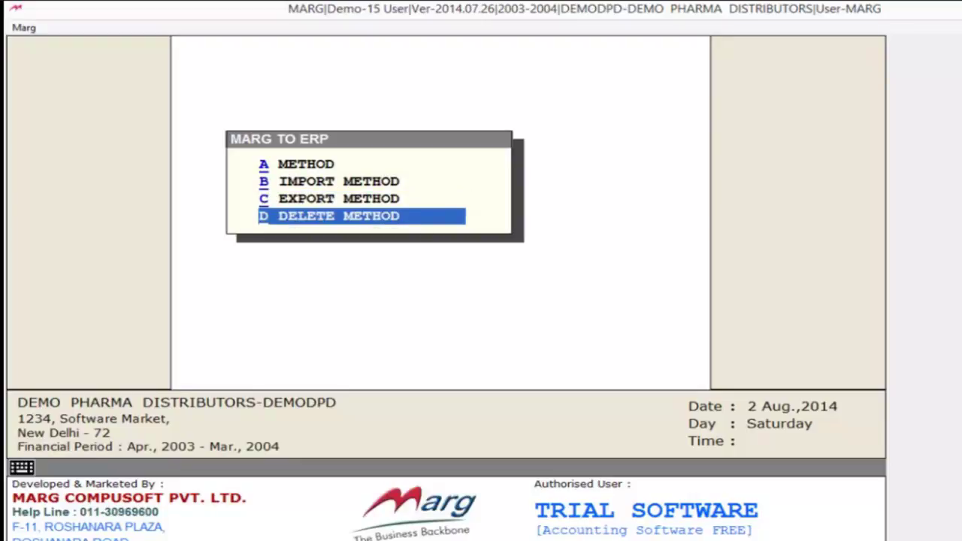
pyautogui.press('Up')
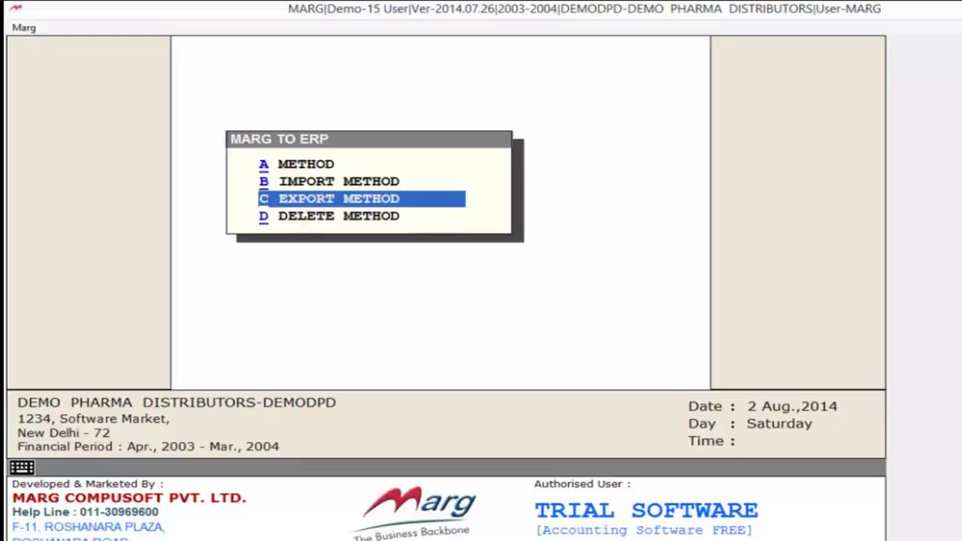
pyautogui.press('Up')
pyautogui.press('Up')
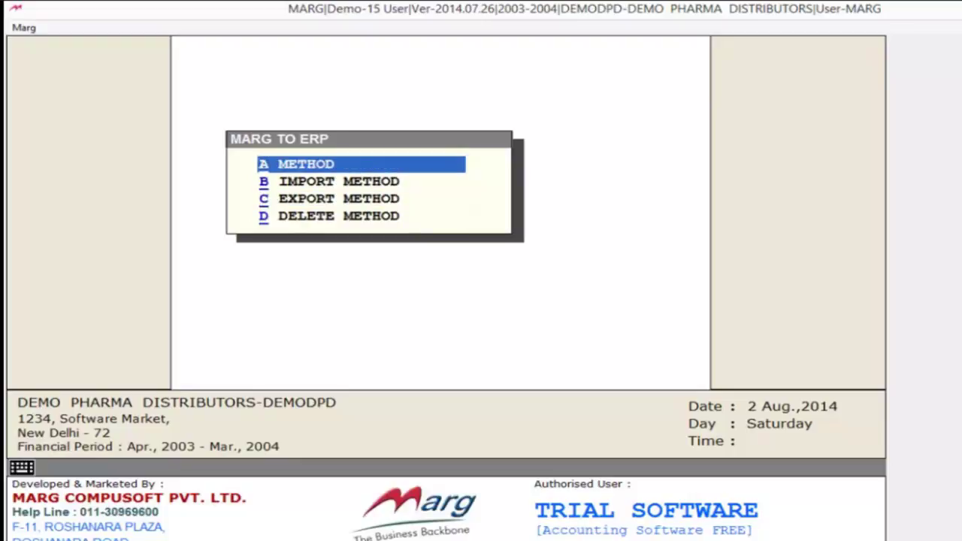
pyautogui.press('Return')
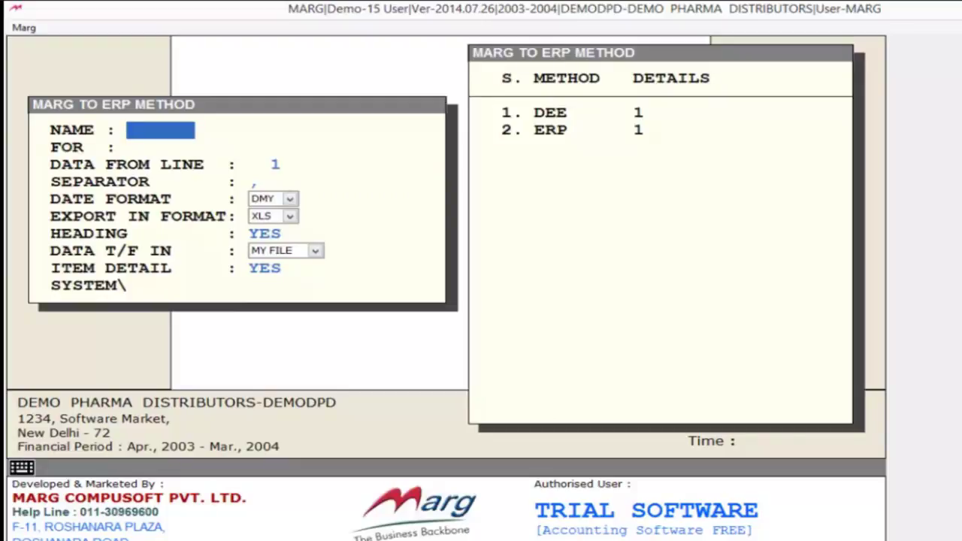
# - Name the new method ERP2, confirm creating it, and leave FOR blank
pyautogui.write('ERP2')
pyautogui.press('Return')
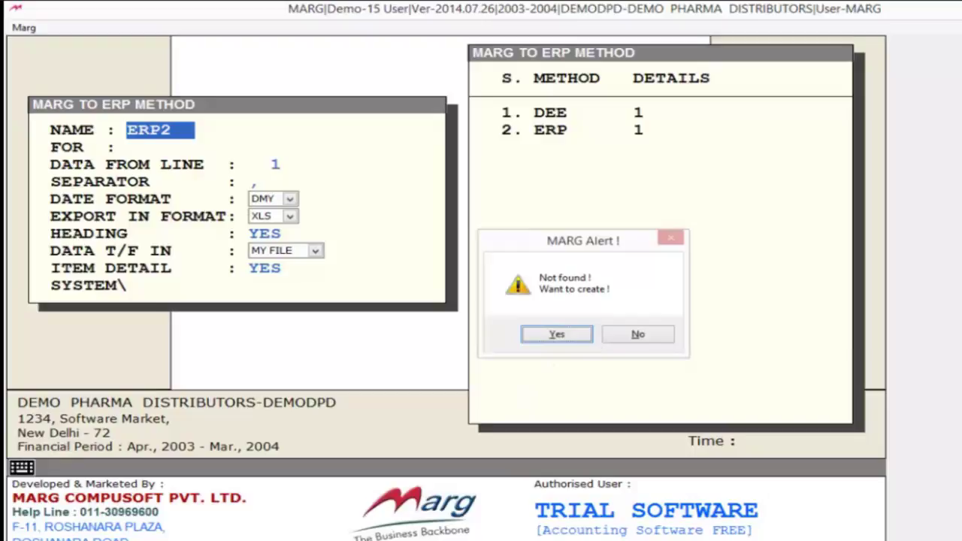
pyautogui.click(561, 338)
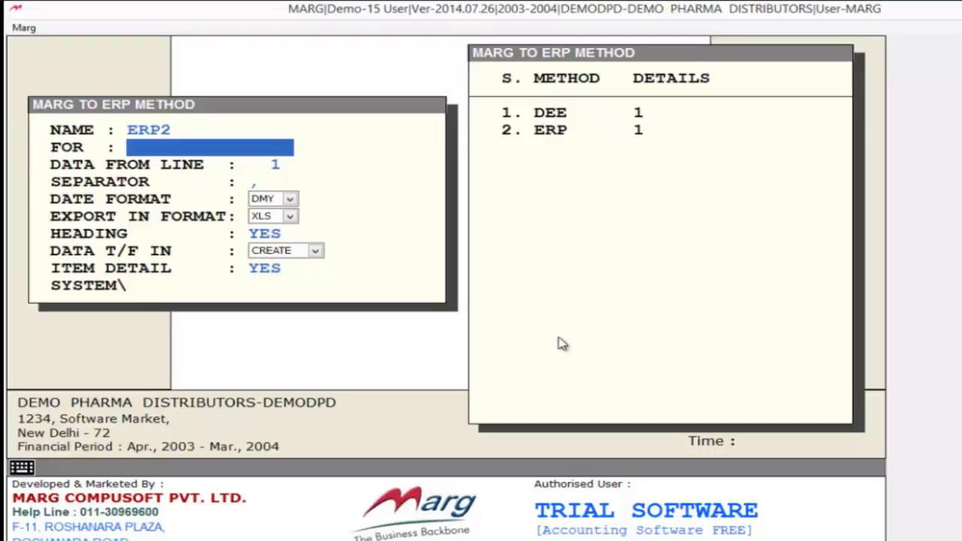
pyautogui.press('Return')
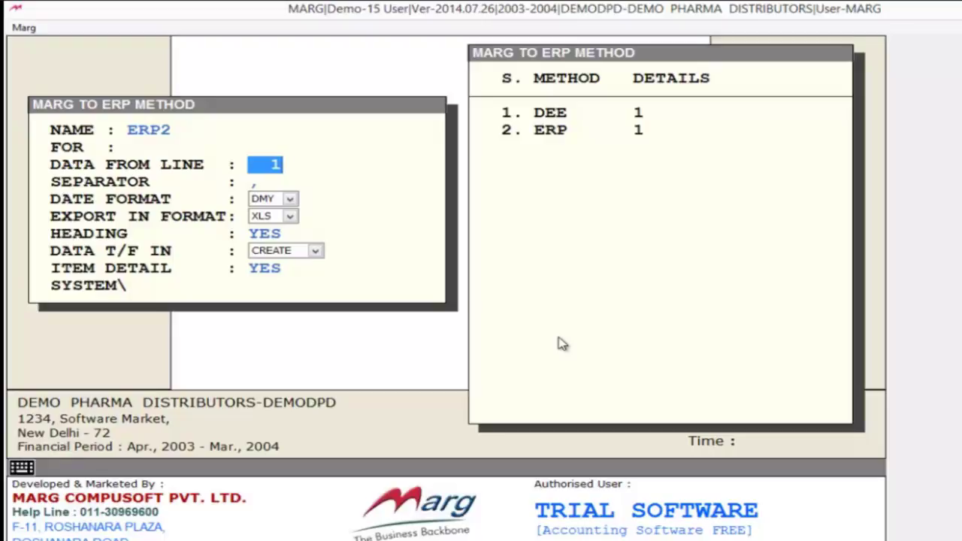
# - Keep data from line 1, comma separator, and DMY date format for ERP2
pyautogui.press('Return')
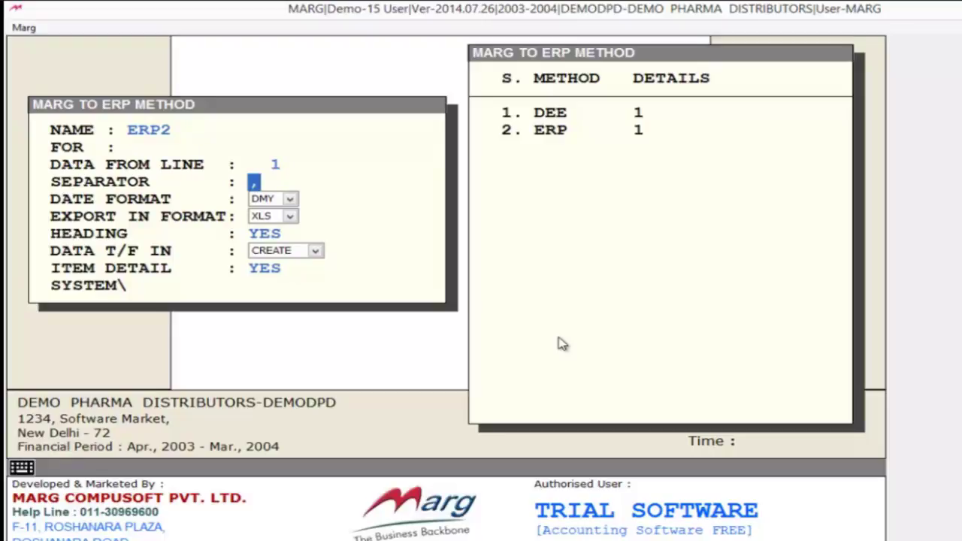
pyautogui.press('Return')
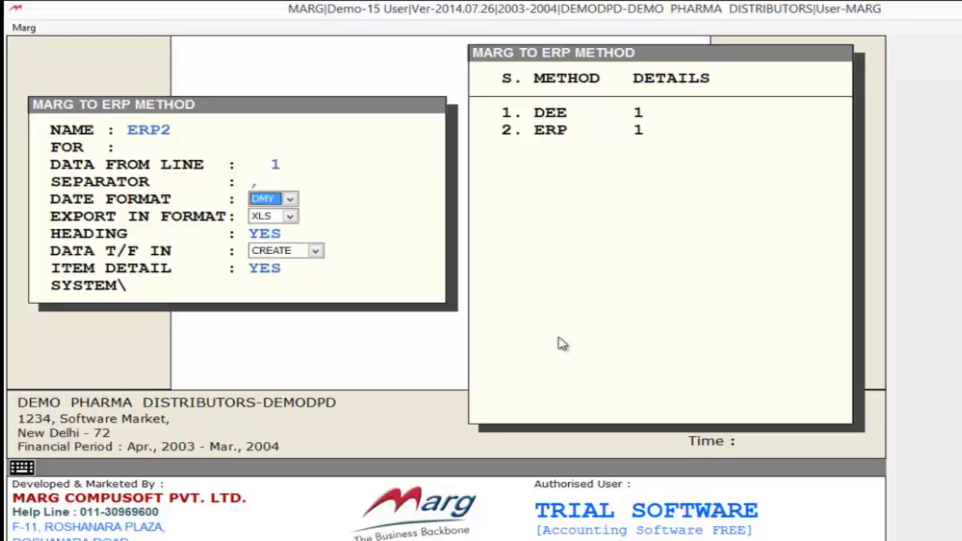
pyautogui.hotkey('alt', 'Down')
pyautogui.press('Down')
pyautogui.press('Up')
pyautogui.press('Down')
pyautogui.press('Up')
pyautogui.hotkey('alt', 'Up')
pyautogui.hotkey('alt', 'Down')
pyautogui.press('Return')
pyautogui.press('Return')
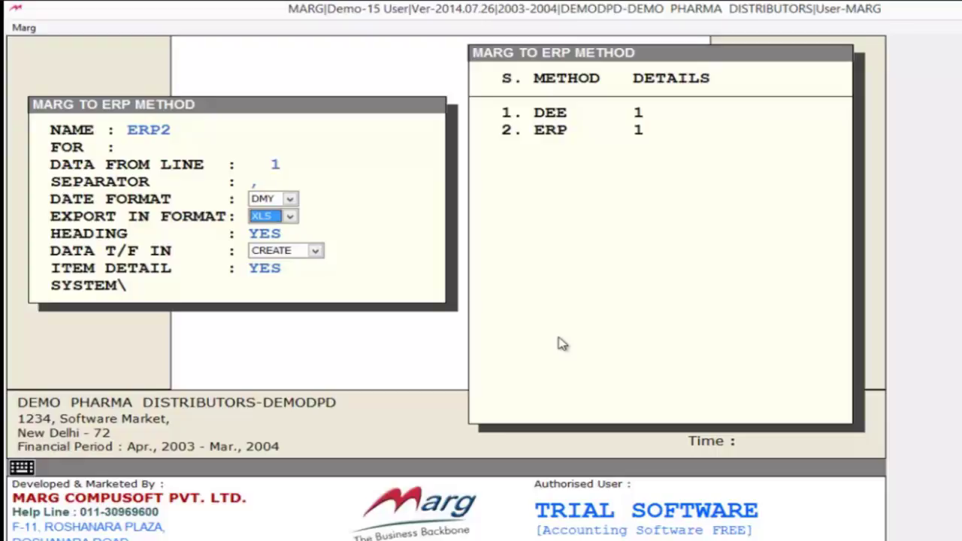
# - Review the export formats and keep XLS as ERP2's export format
pyautogui.hotkey('alt', 'Down')
pyautogui.press('Down')
pyautogui.press('Down')
pyautogui.press('Down')
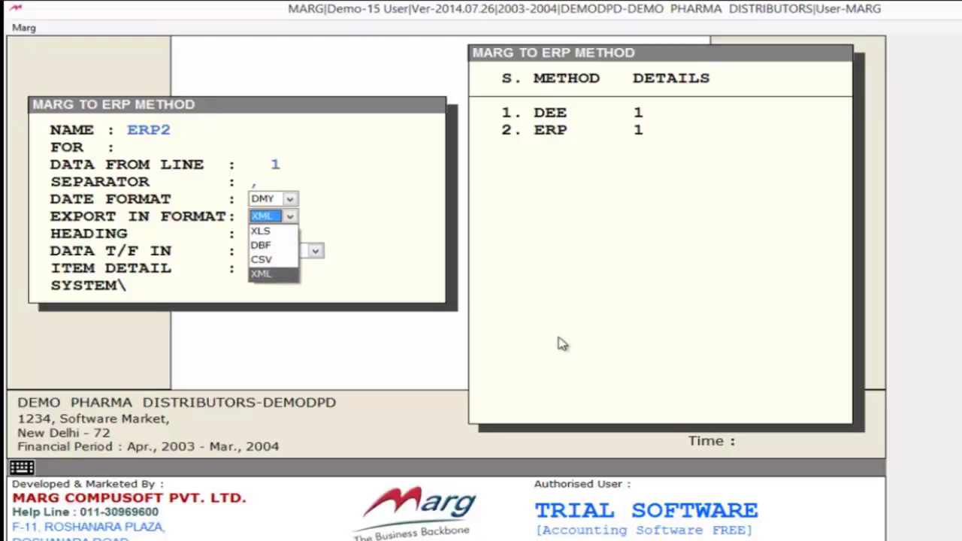
pyautogui.press('Up')
pyautogui.press('Up')
pyautogui.press('Up')
pyautogui.press('Down')
pyautogui.press('Down')
pyautogui.press('Down')
pyautogui.press('Up')
pyautogui.press('Up')
pyautogui.press('Up')
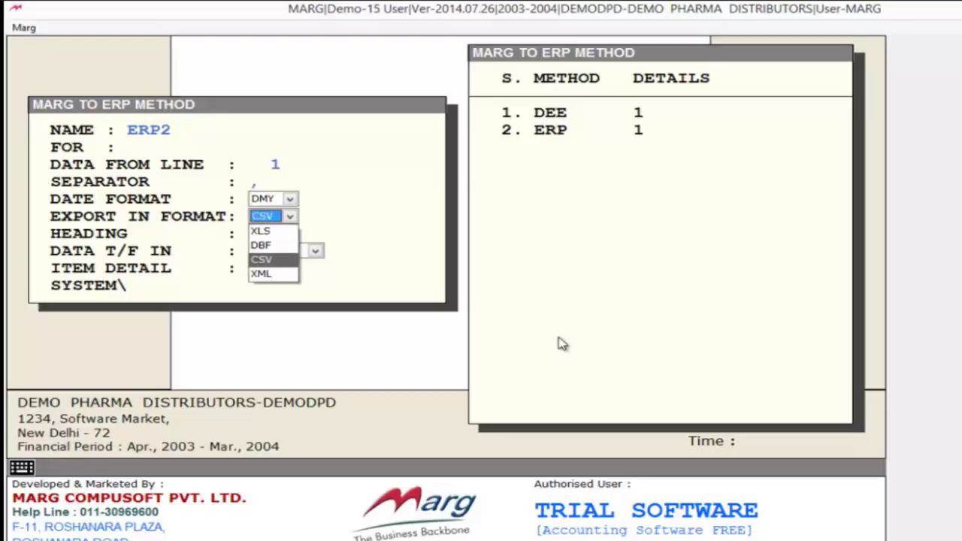
pyautogui.press('Down')
pyautogui.press('Up')
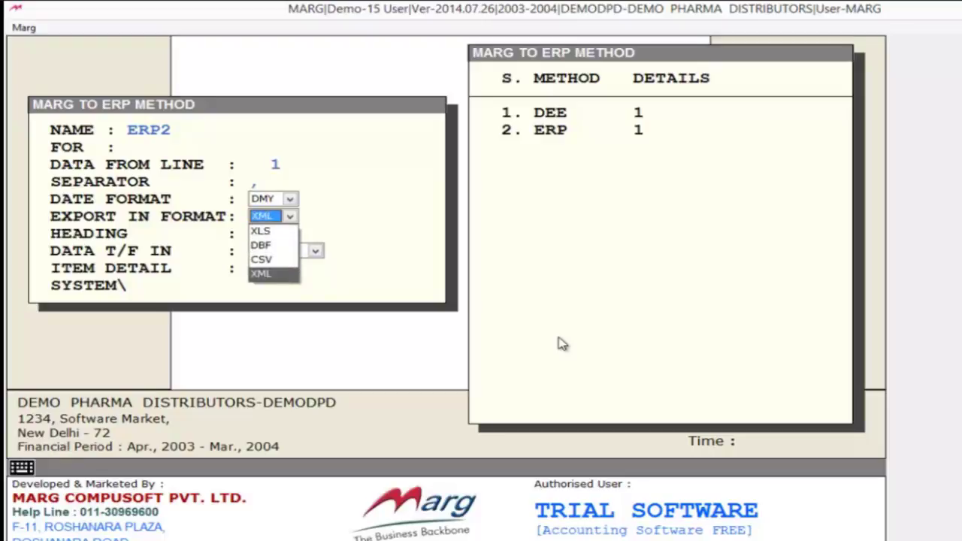
pyautogui.press('Return')
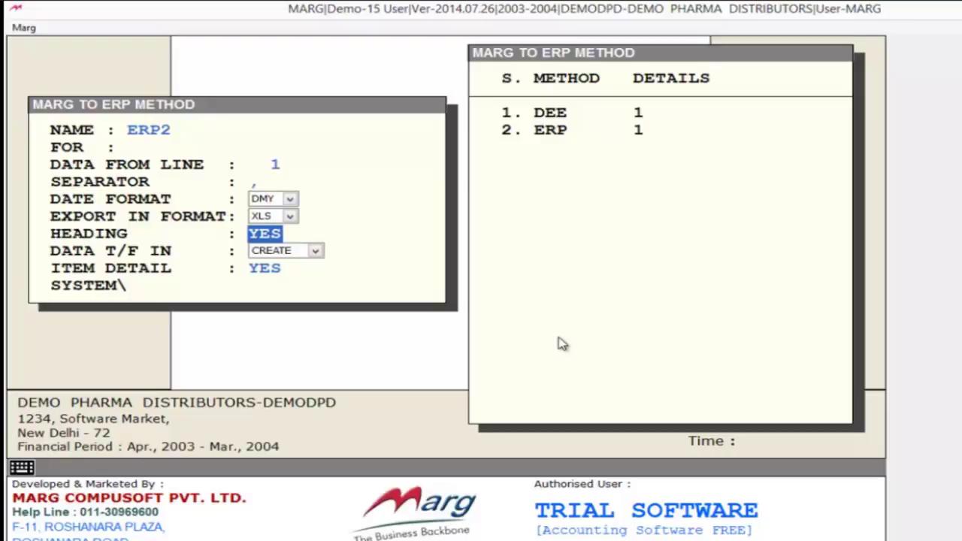
pyautogui.press('Return')
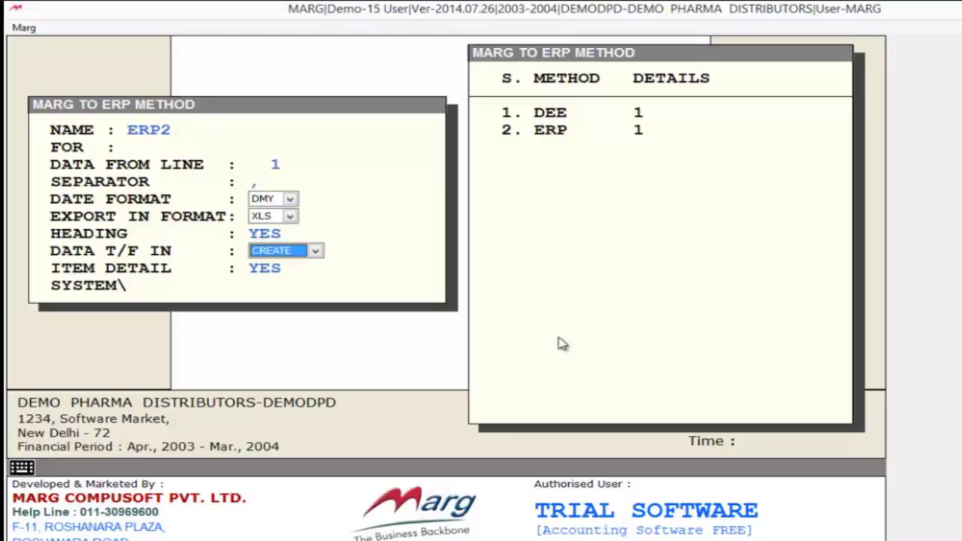
pyautogui.hotkey('alt', 'Down')
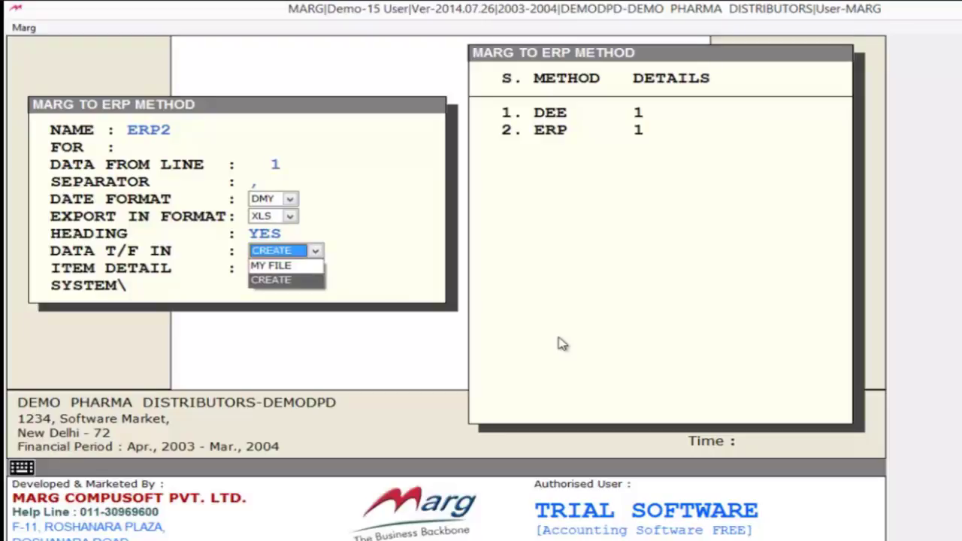
pyautogui.press('Up')
pyautogui.press('Down')
pyautogui.press('Up')
pyautogui.press('Down')
pyautogui.press('Down')
pyautogui.press('Up')
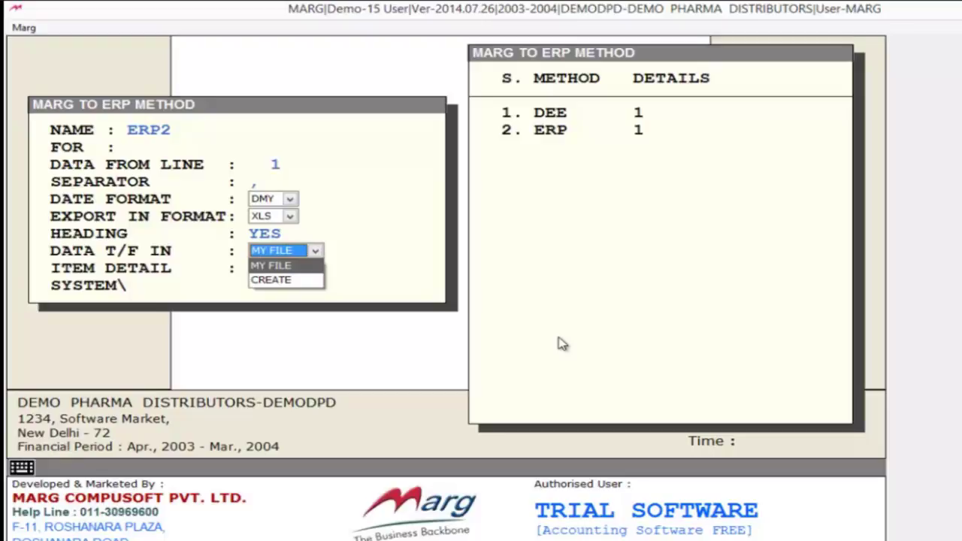
pyautogui.press('Down')
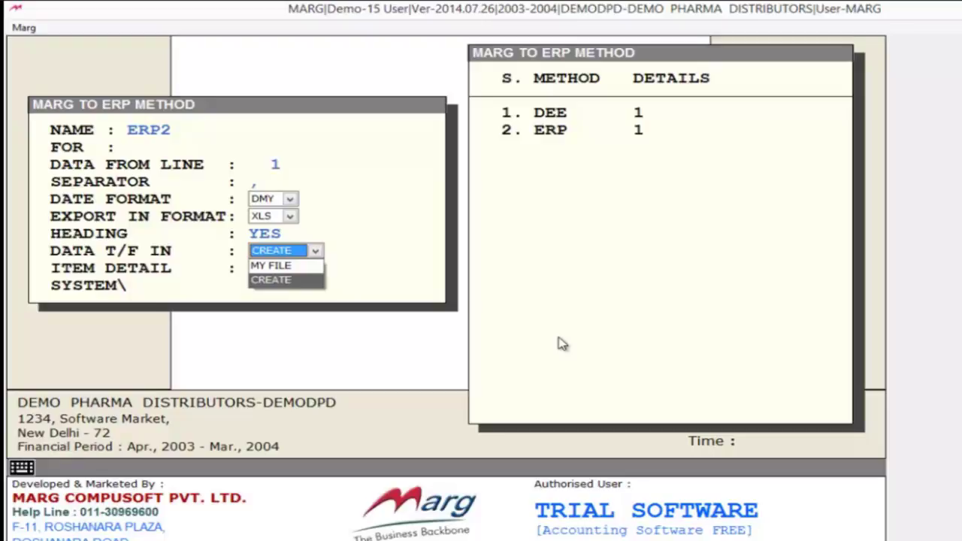
pyautogui.click(286, 283)
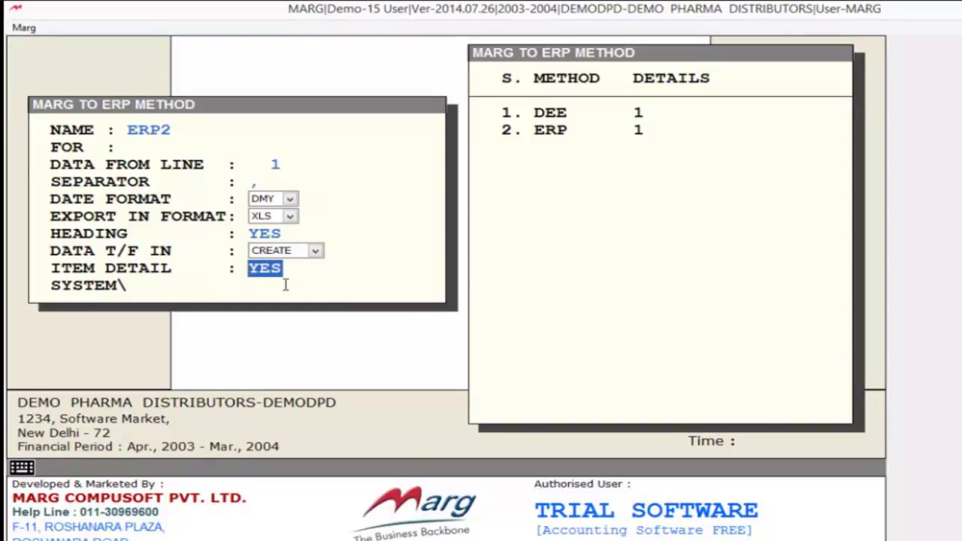
# - Open ERP2's voucher-type mapping list, where only Sale is checked
pyautogui.press('Return')
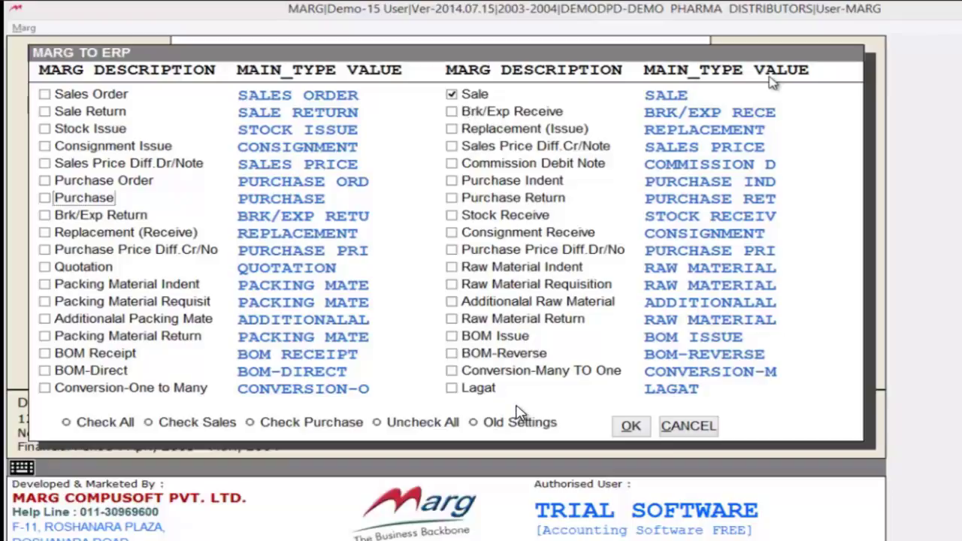
# - Check Sale with main type value S and Purchase with main type value P
pyautogui.click(453, 95)
pyautogui.click(451, 94)
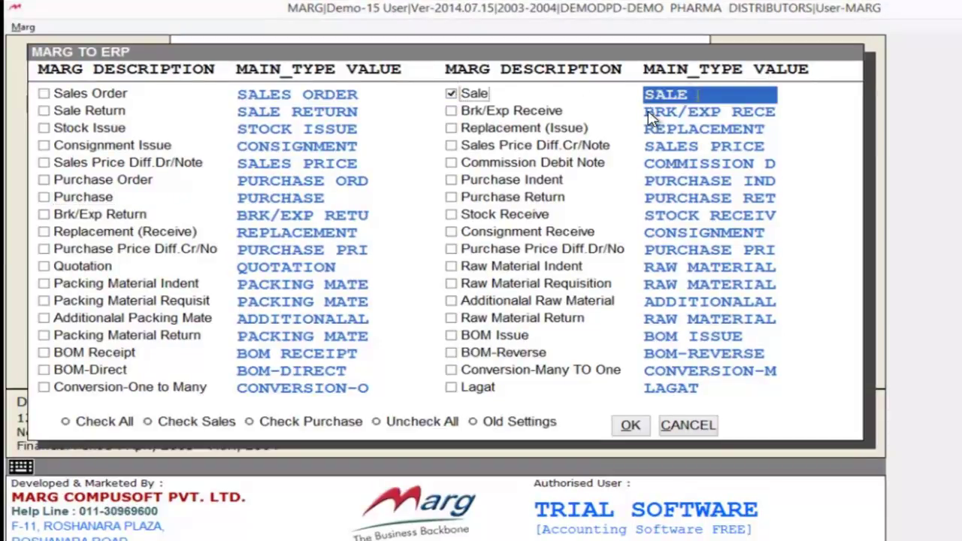
pyautogui.press('BackSpace')
pyautogui.press('BackSpace')
pyautogui.press('BackSpace')
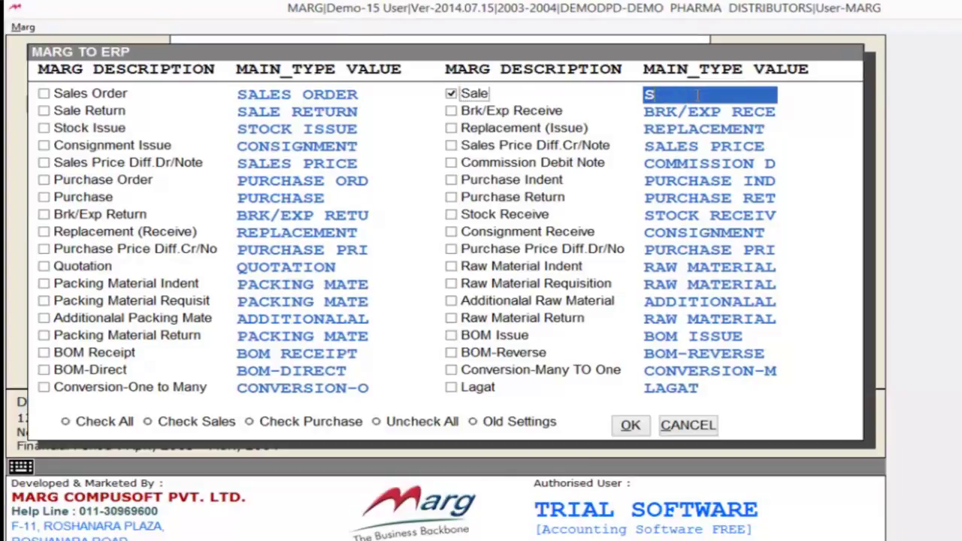
pyautogui.press('Return')
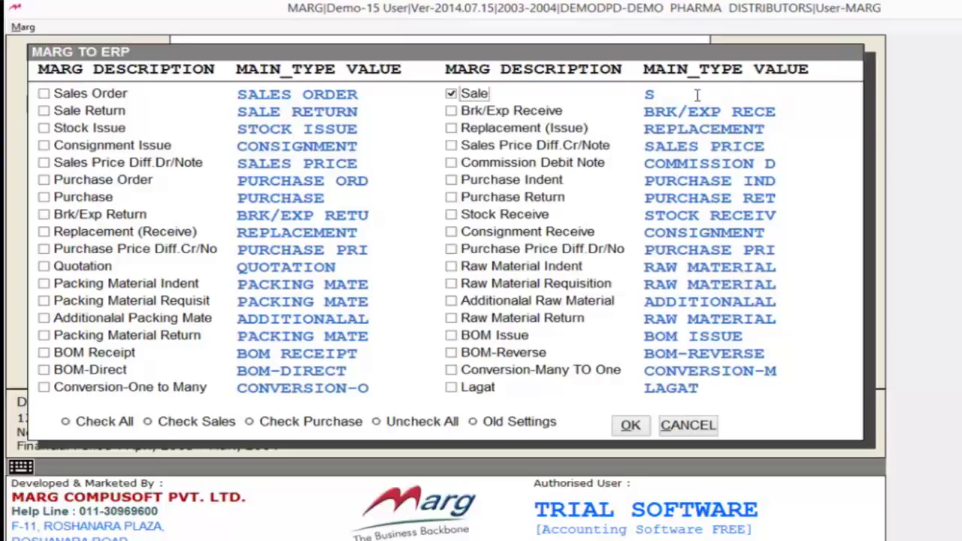
pyautogui.click(73, 197)
pyautogui.write('P')
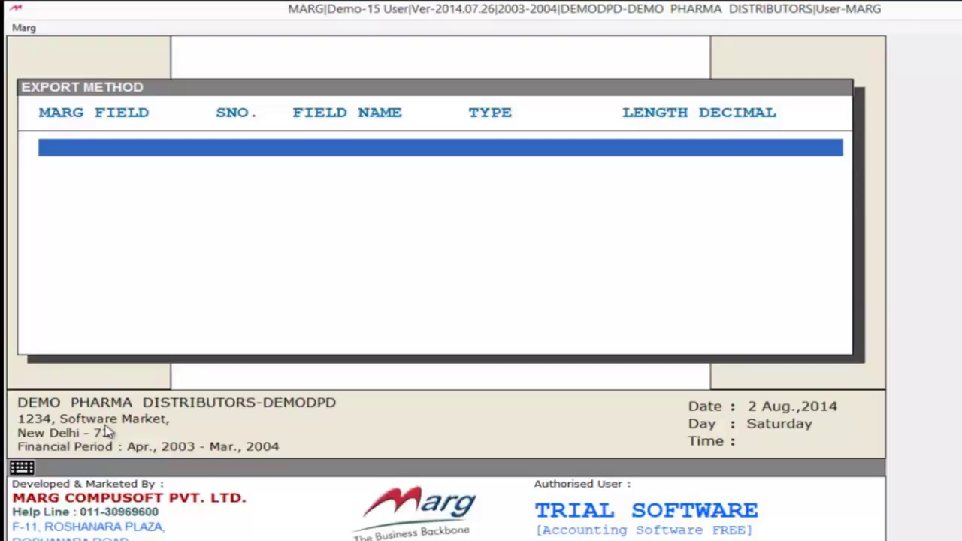
# - Add BILL NUMBER as the first export field, row BILLNO, accepting its name, type and length
pyautogui.press('Return')
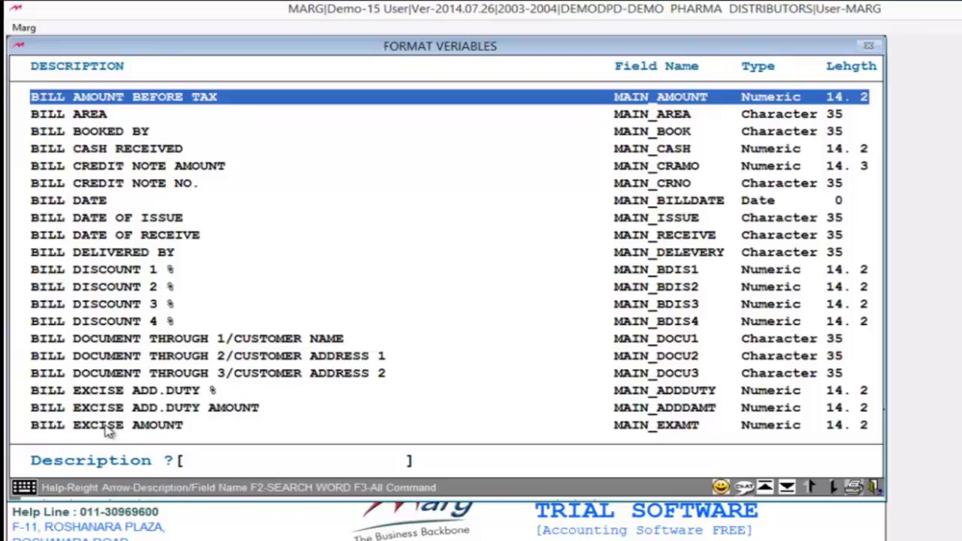
pyautogui.press('Down')
pyautogui.press('Down')
pyautogui.press('Down')
pyautogui.write('bil no')
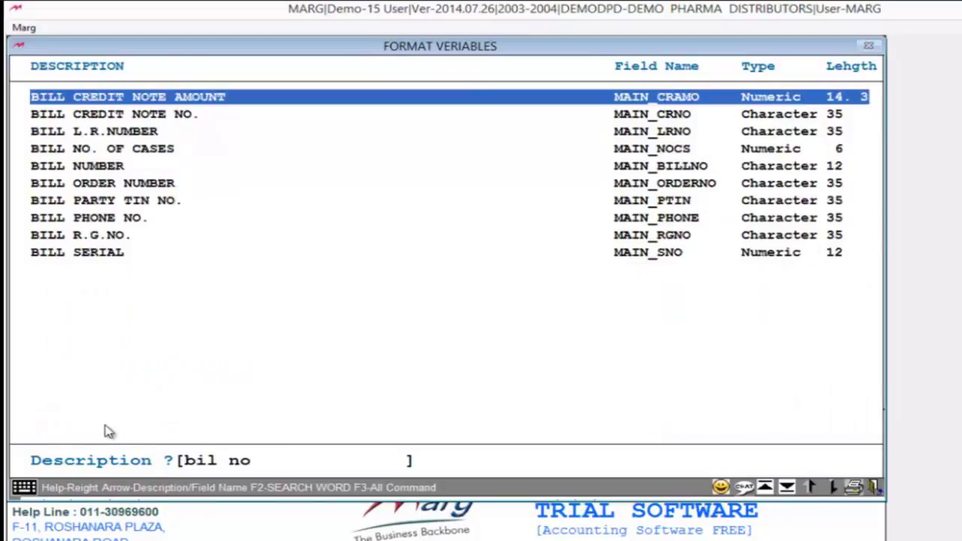
pyautogui.press('Return')
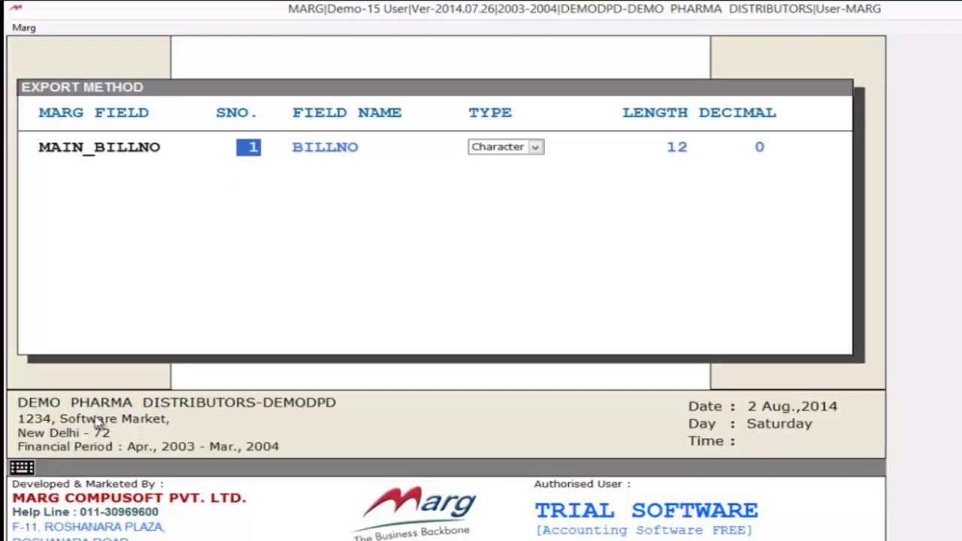
pyautogui.press('Return')
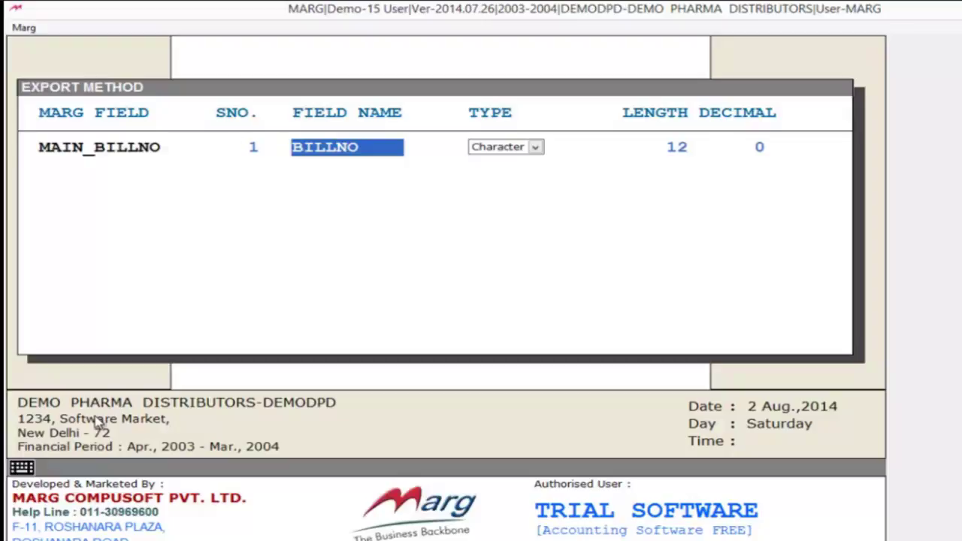
pyautogui.press('Return')
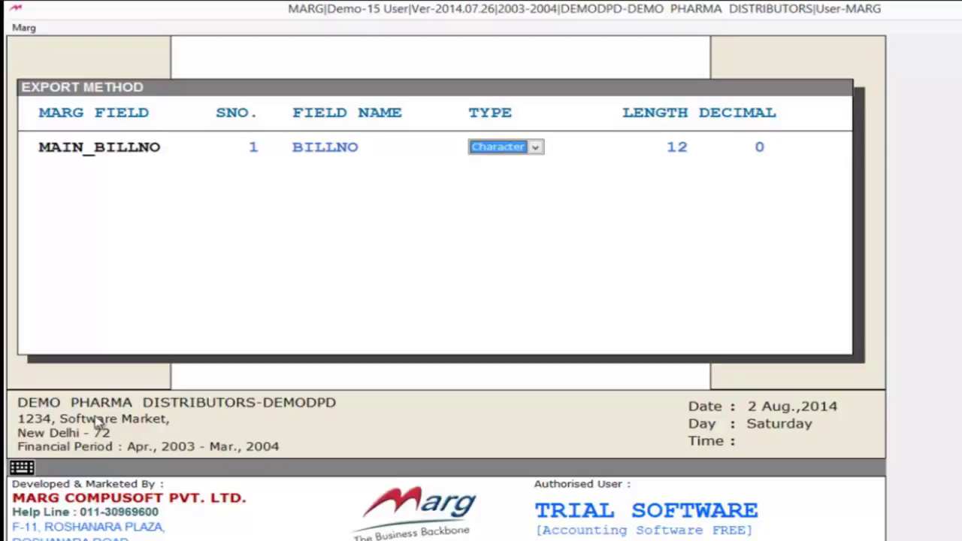
pyautogui.press('Return')
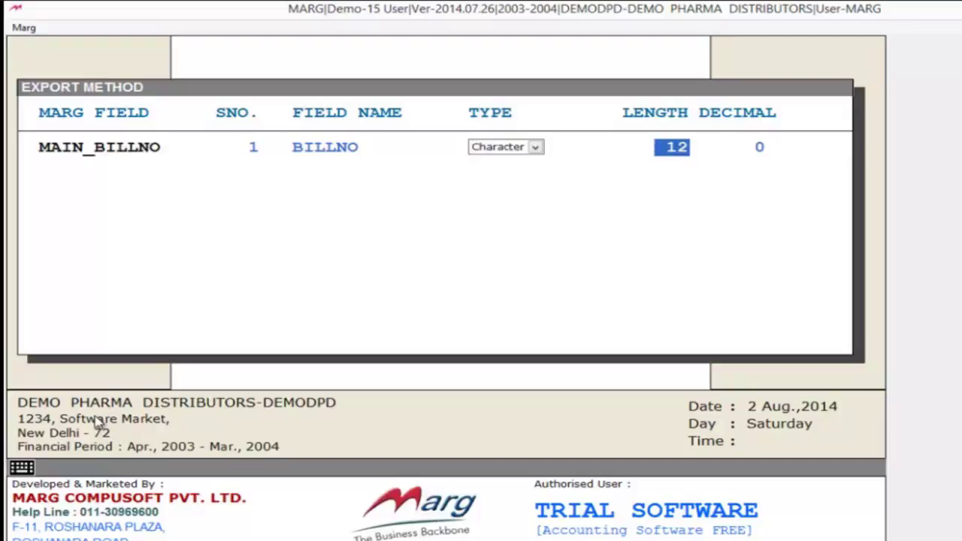
pyautogui.press('Return')
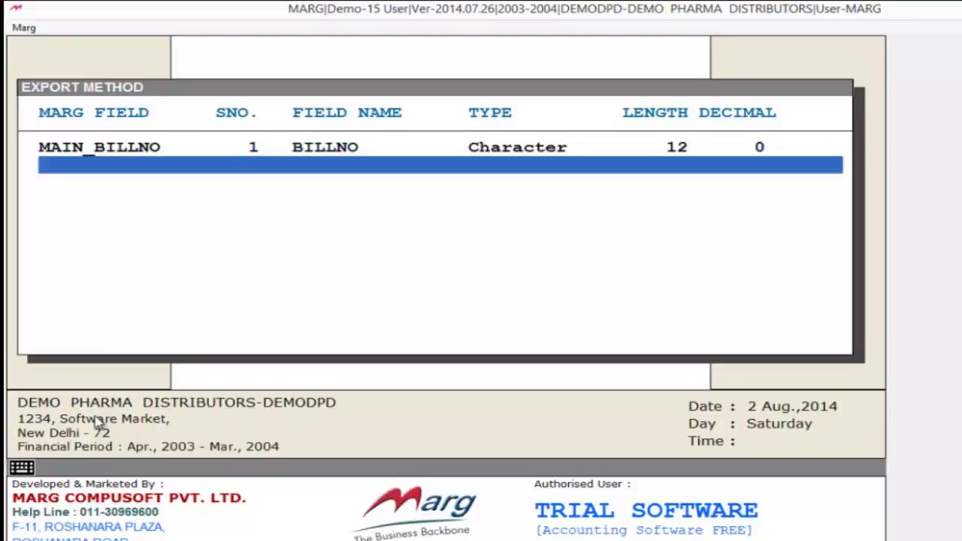
# - Add BILL DATE as the second export field, BILLDATE, and close the export table
pyautogui.press('Return')
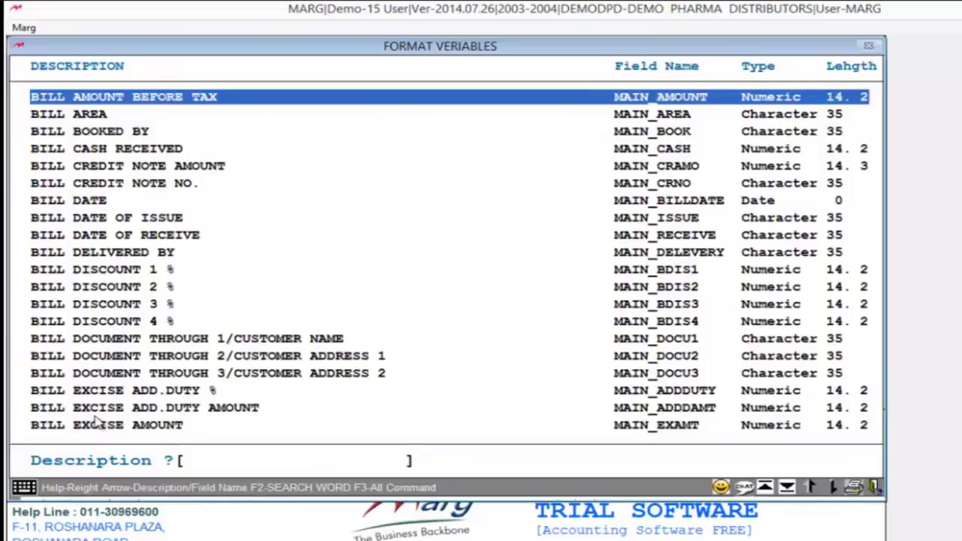
pyautogui.write('bill date')
pyautogui.press('Return')
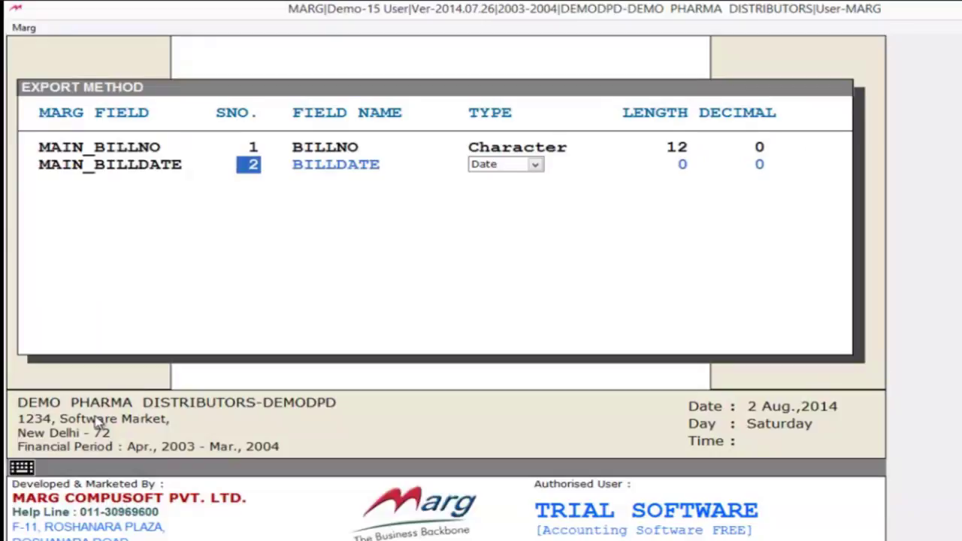
pyautogui.press('Return')
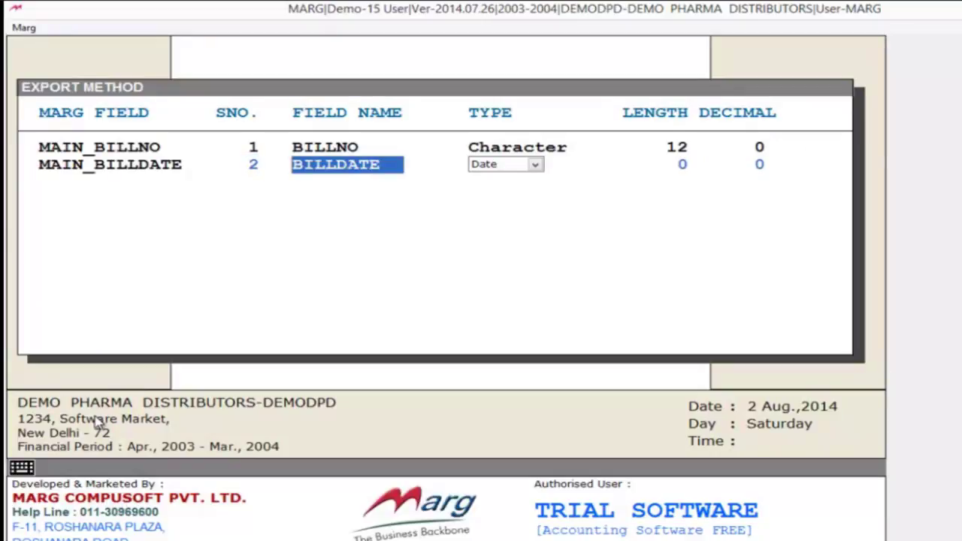
pyautogui.press('Return')
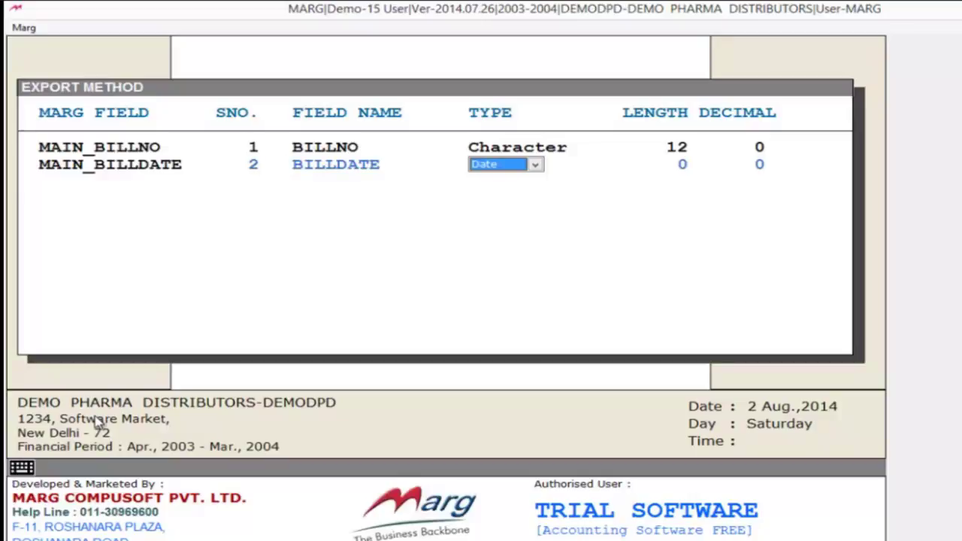
pyautogui.press('Return')
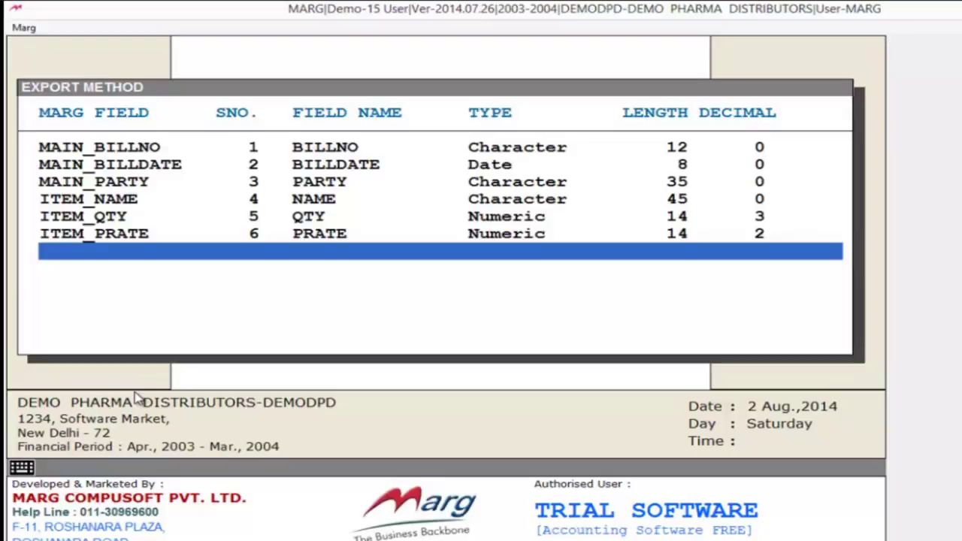
pyautogui.press('Escape')
pyautogui.press('Escape')
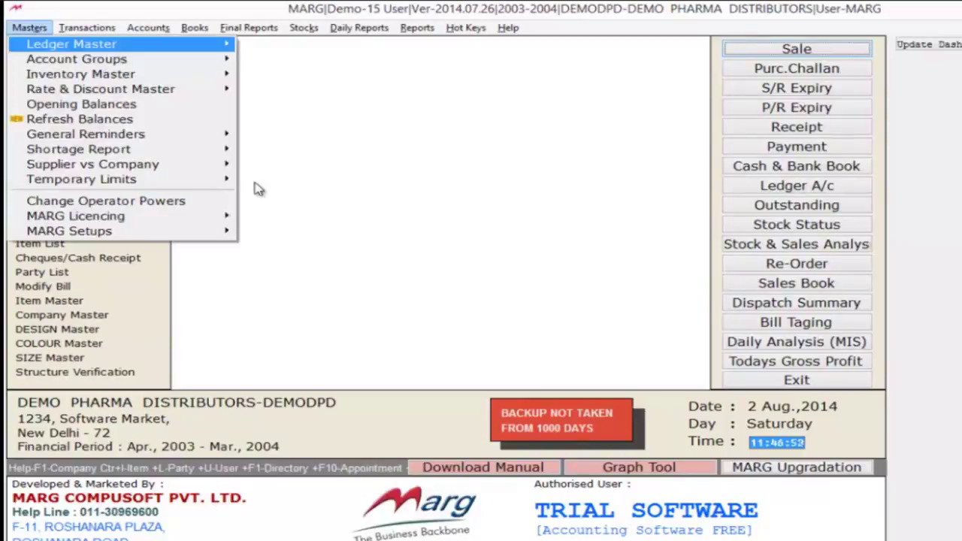
# - In Change Operator Powers, search 'ERP' and set the ERP Mediator power to Y
pyautogui.press('Up')
pyautogui.press('Up')
pyautogui.press('Up')
pyautogui.press('Return')
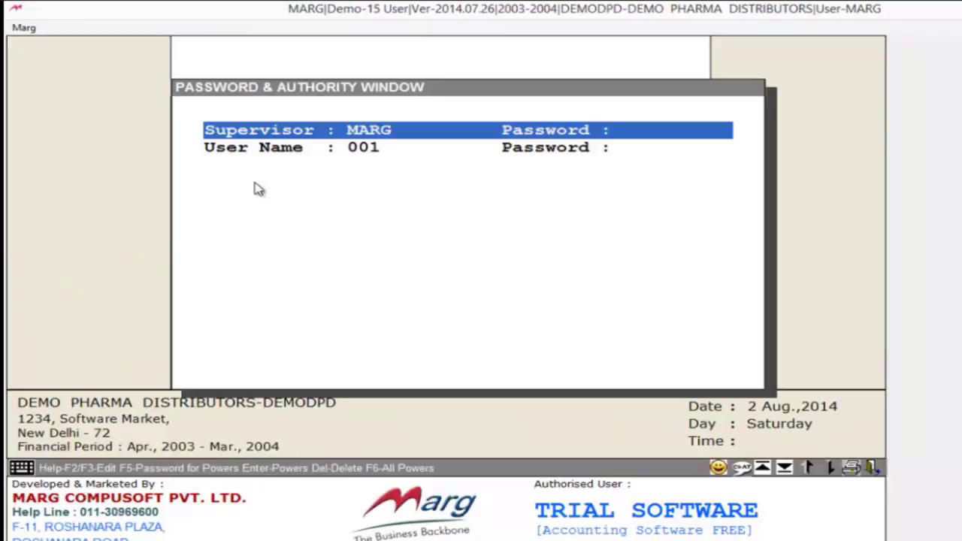
pyautogui.press('Return')
pyautogui.write('ERP')
pyautogui.press('Return')
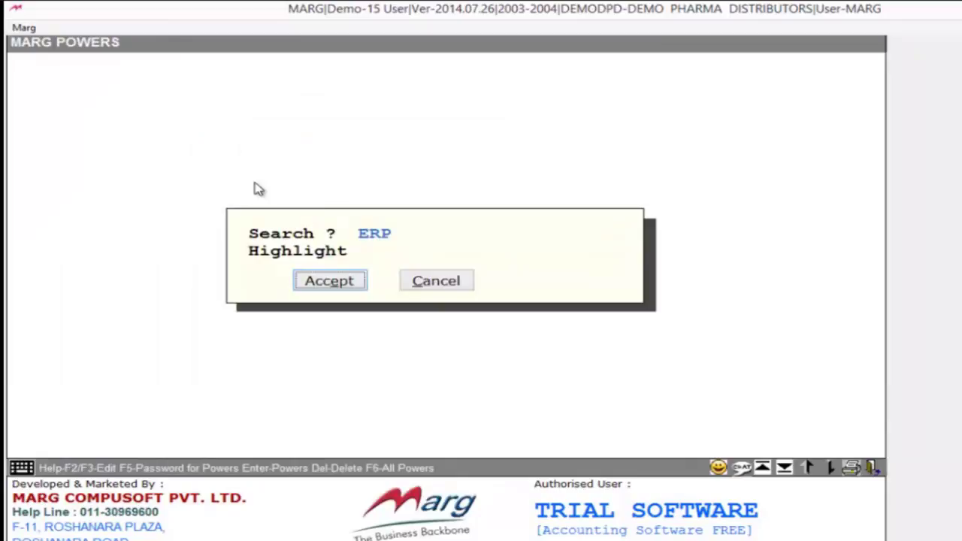
pyautogui.press('Return')
pyautogui.hotkey('alt', 'Down')
pyautogui.press('Down')
pyautogui.press('Return')
# - Save the operator power change and log back in with the user password
pyautogui.press('Escape')
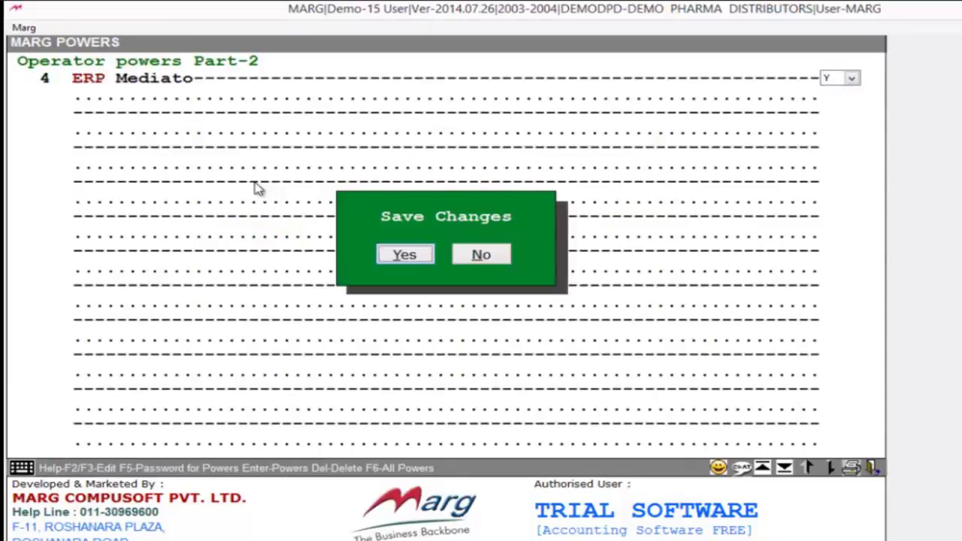
pyautogui.press('Return')
pyautogui.press('Escape')
pyautogui.press('Escape')
pyautogui.write('MARG')
pyautogui.press('Return')
pyautogui.press('Return')
pyautogui.press('Escape')
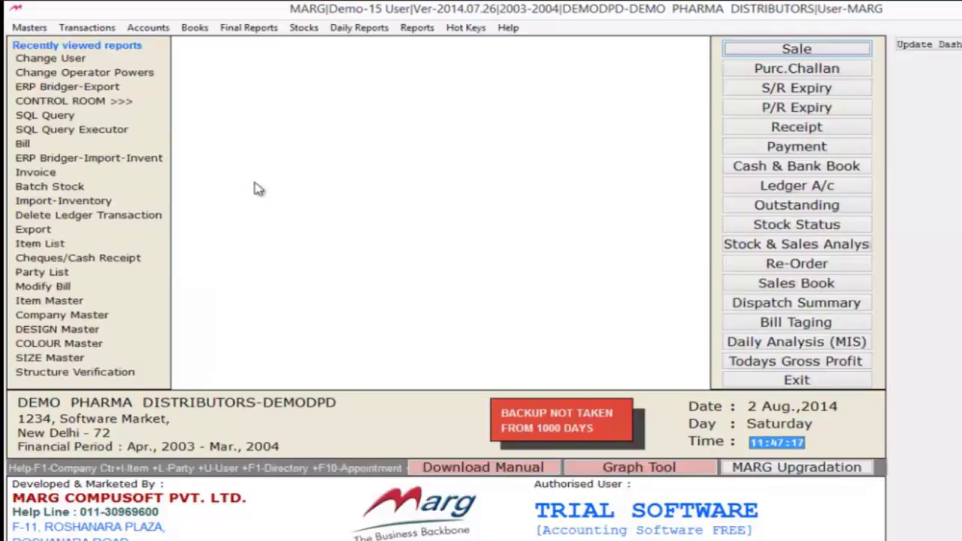
# - Export the 31-03-2004 transactions in ERP2 format to D:\ERPMediato.xls via ERP Bridger > Export
pyautogui.hotkey('alt', 't')
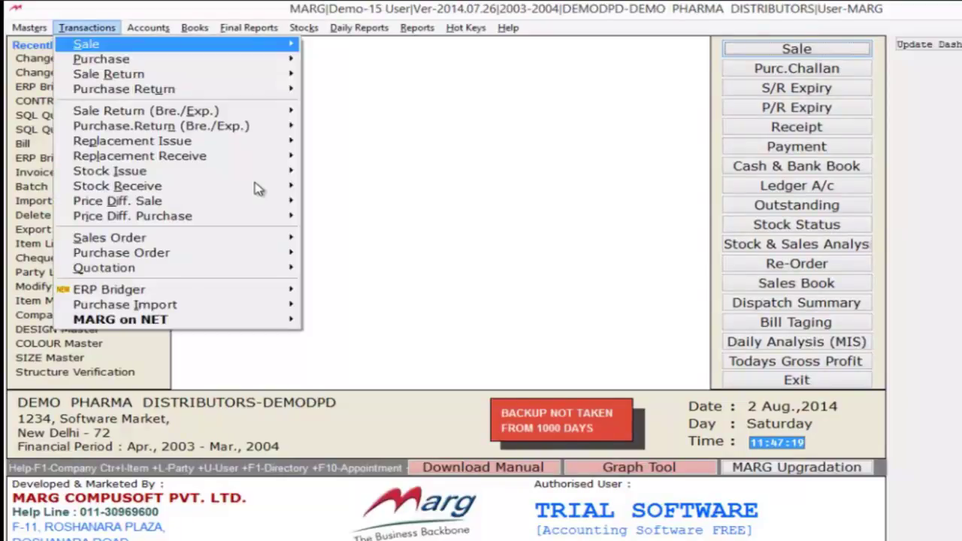
pyautogui.press('Up')
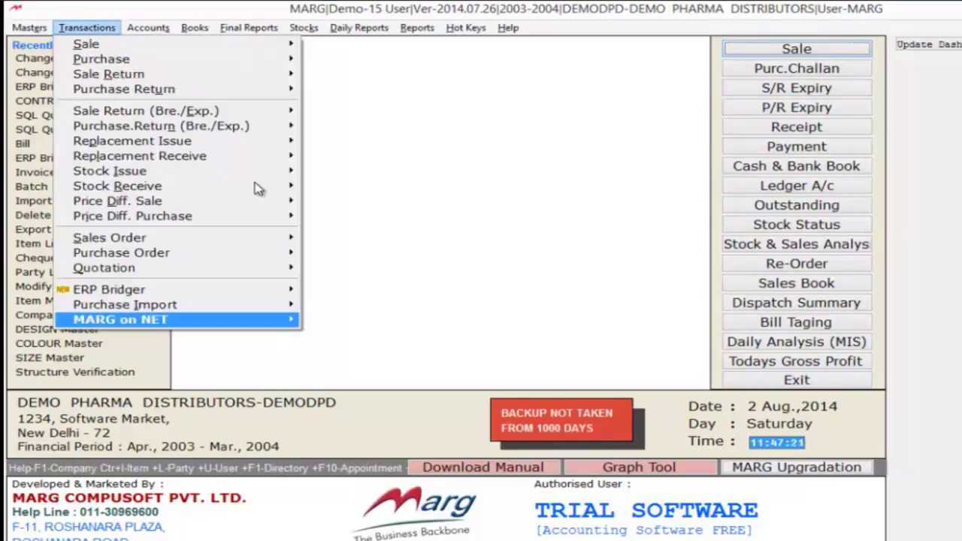
pyautogui.press('Up')
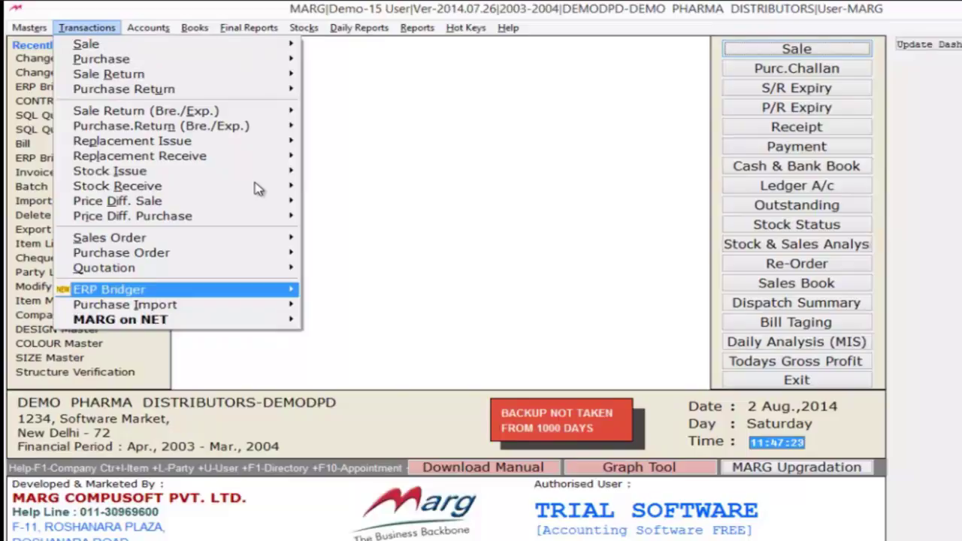
pyautogui.press('Right')
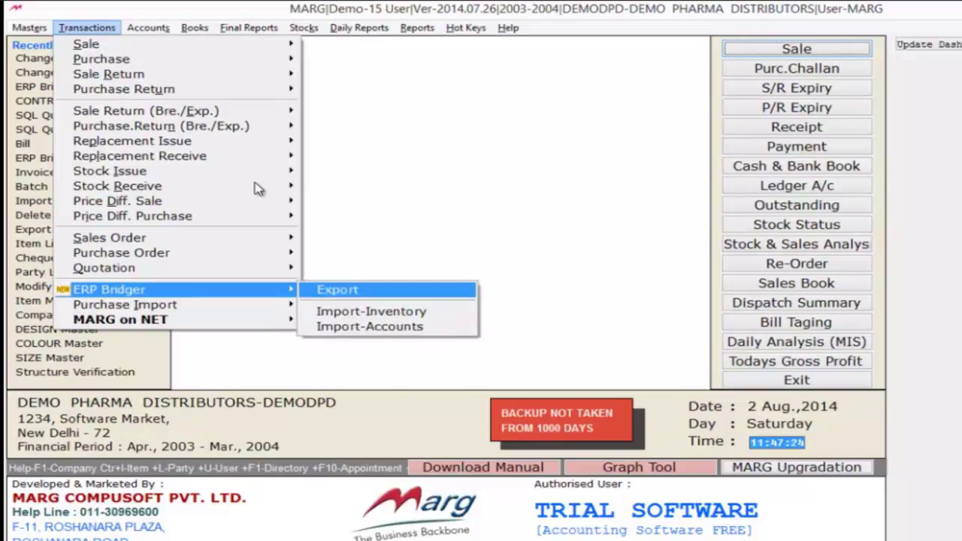
pyautogui.press('Return')
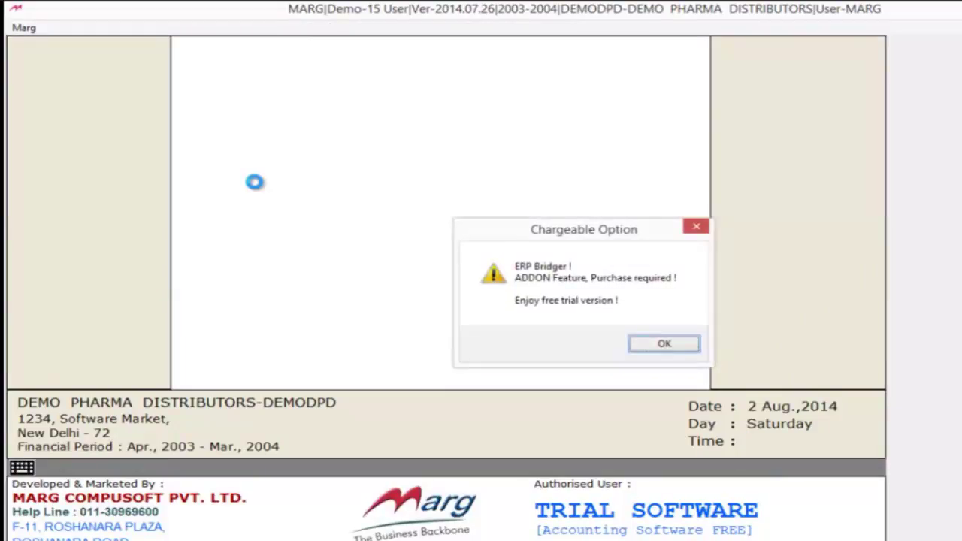
pyautogui.press('Return')
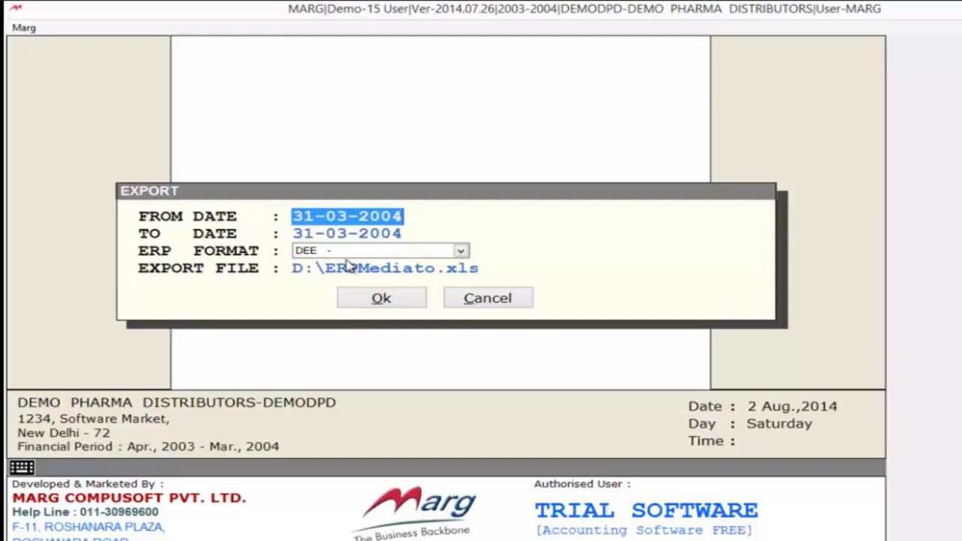
pyautogui.press('Return')
pyautogui.press('Return')
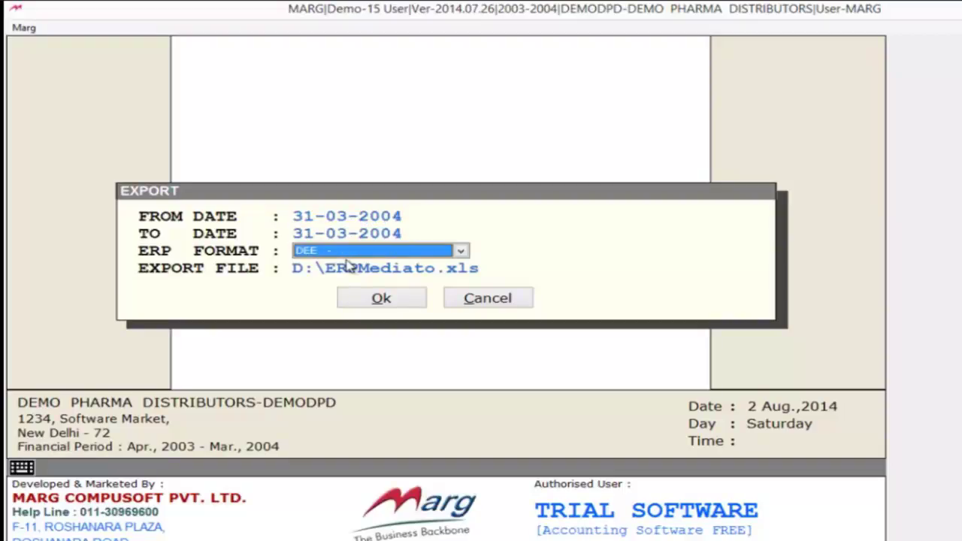
pyautogui.hotkey('alt', 'Down')
pyautogui.press('Down')
pyautogui.press('Down')
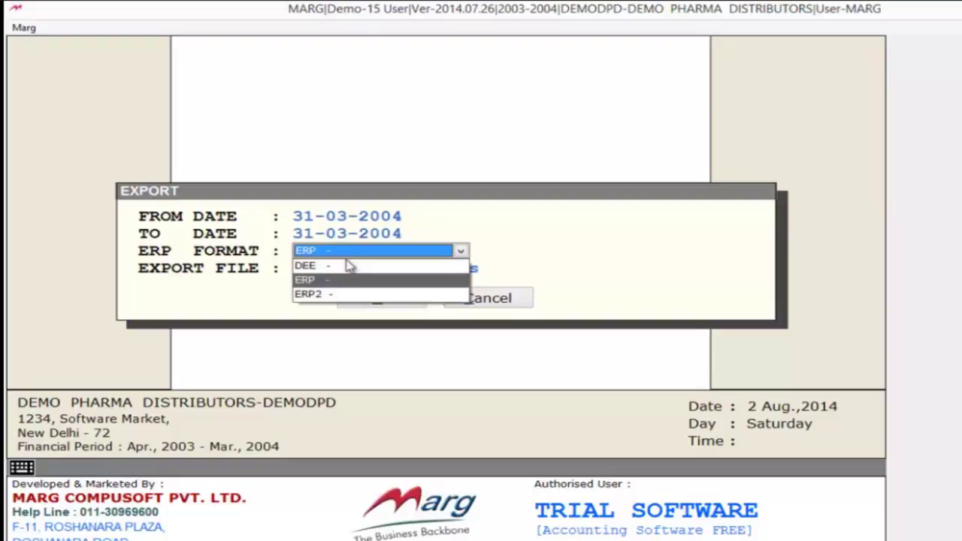
pyautogui.press('Return')
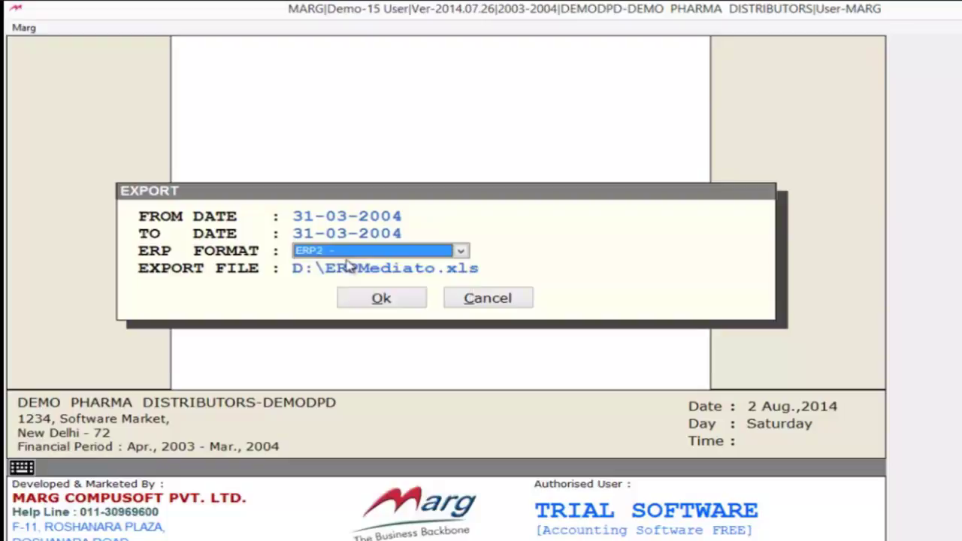
pyautogui.press('Return')
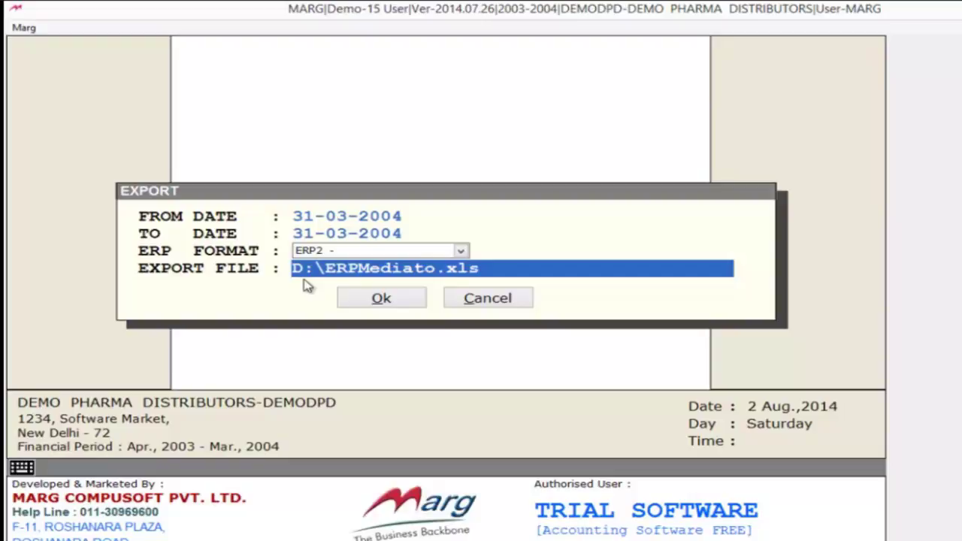
pyautogui.click(381, 298)
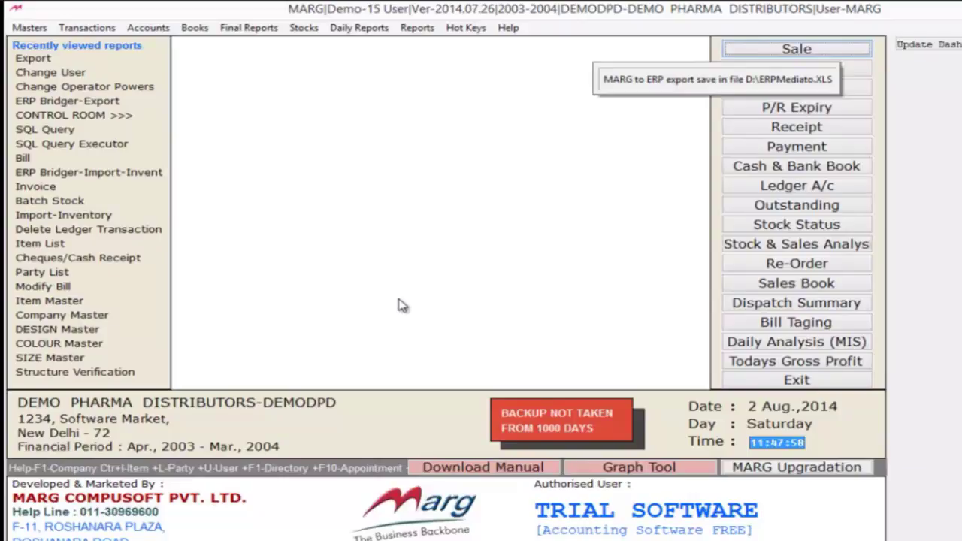
# - Open the exported ERPMediato.xls from drive D in Excel
pyautogui.hotkey('alt', 'Tab')
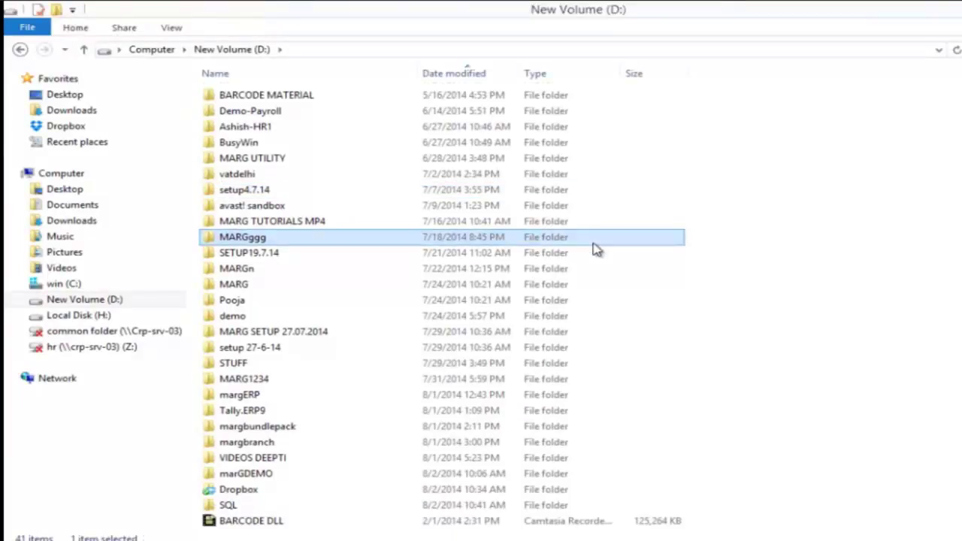
pyautogui.press('End')
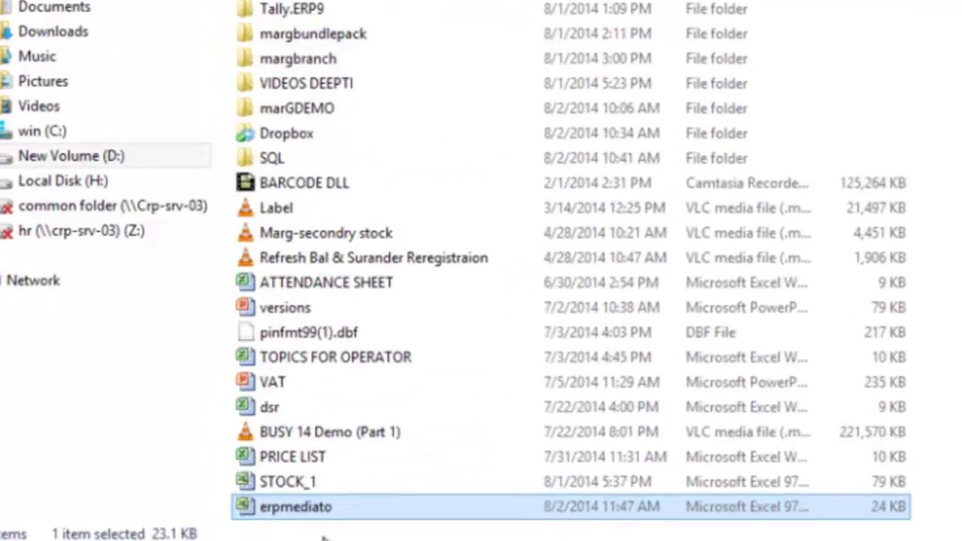
pyautogui.doubleClick(355, 511)
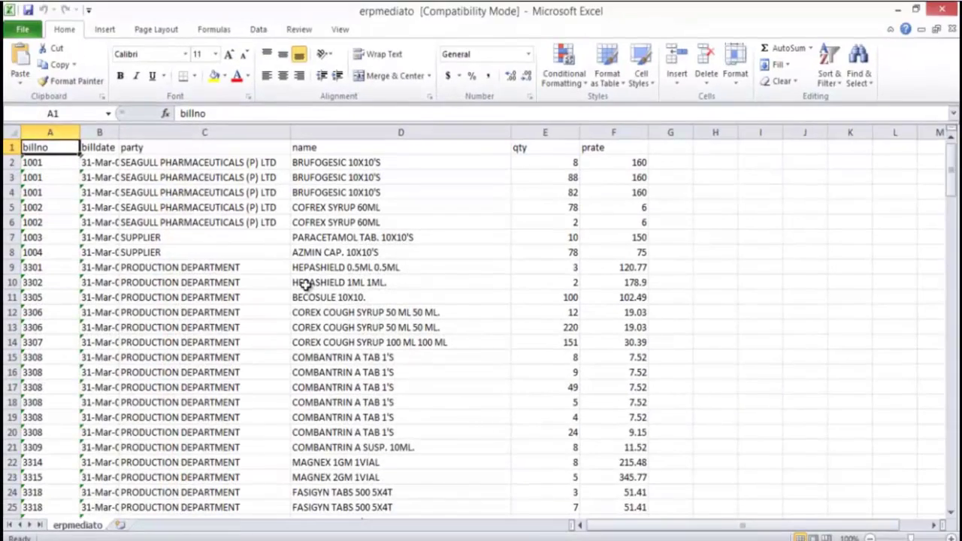
# - Inspect the erpmediato headings billno through prate and their sample values, such as bill 1001
pyautogui.click(308, 281)
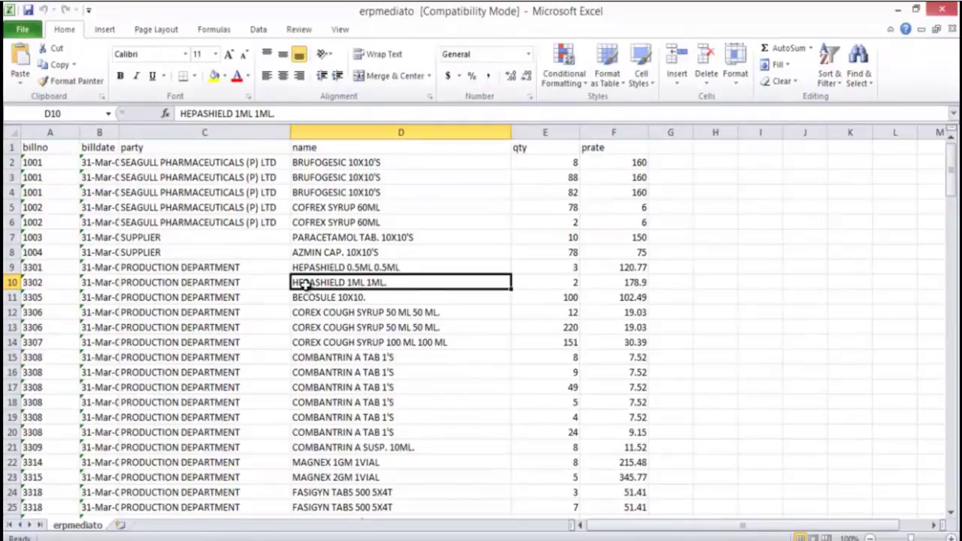
pyautogui.press('Up')
pyautogui.press('Up')
pyautogui.press('Up')
pyautogui.press('Up')
pyautogui.press('Up')
pyautogui.press('Up')
pyautogui.press('Up')
pyautogui.press('Left')
pyautogui.press('Left')
pyautogui.press('Left')
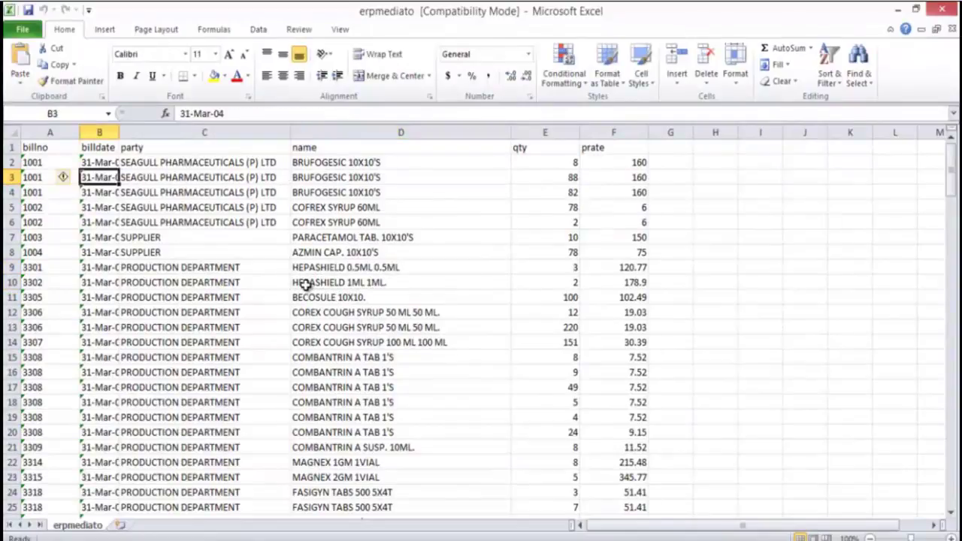
pyautogui.press('Up')
pyautogui.press('Up')
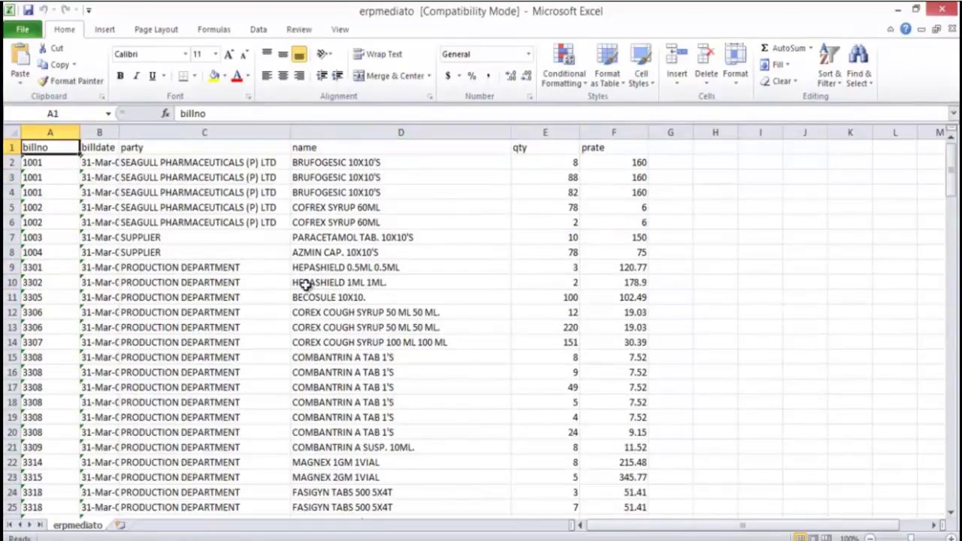
pyautogui.press('Right')
pyautogui.press('Right')
pyautogui.press('Right')
pyautogui.press('Right')
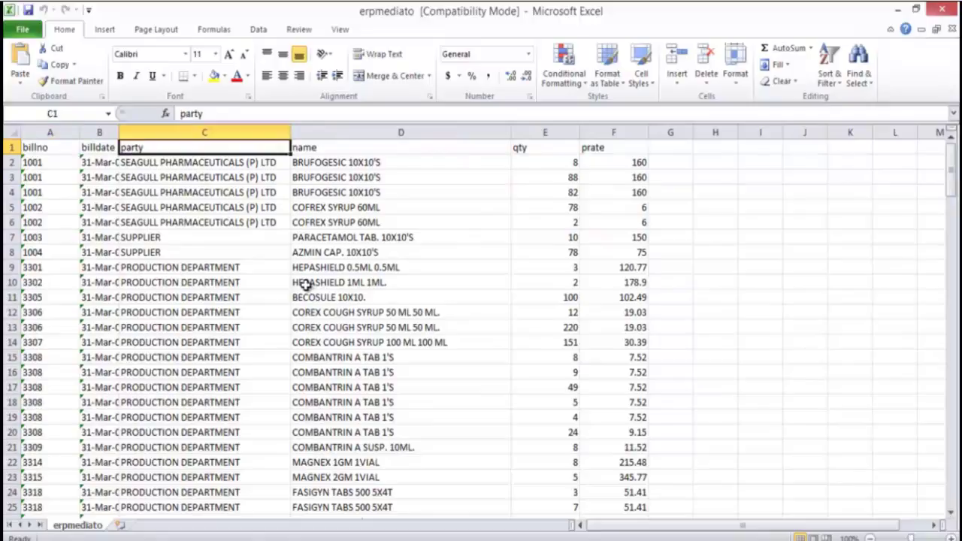
pyautogui.press('Right')
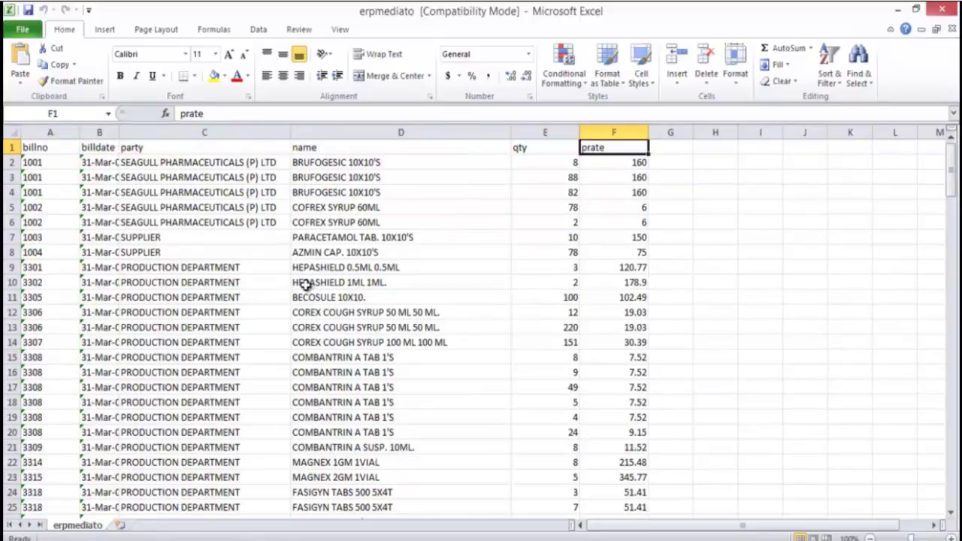
pyautogui.press('Down')
pyautogui.press('Down')
pyautogui.press('Down')
pyautogui.press('Down')
pyautogui.press('Left')
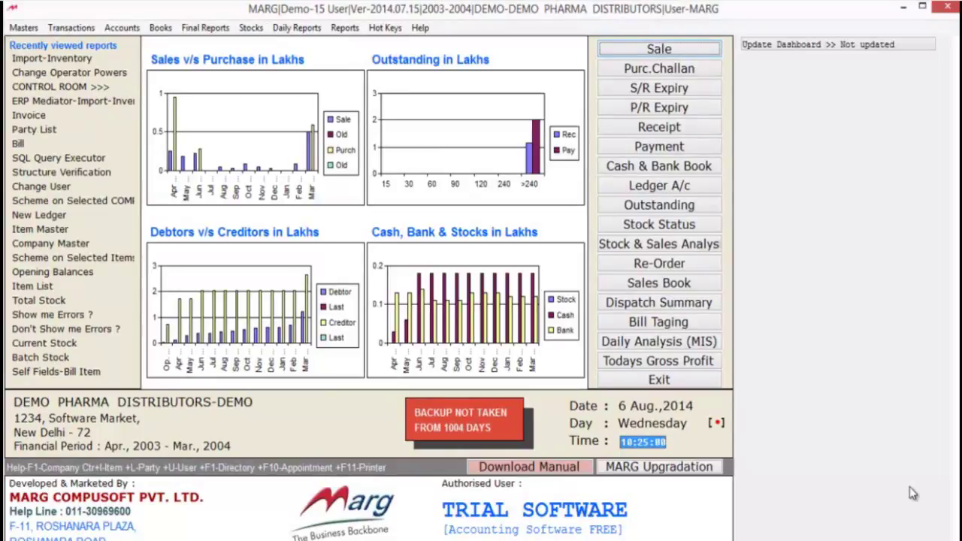
# - Go through Masters > MARG Setups > Paid Features to ERP Mediator-Import-Inventory
pyautogui.hotkey('alt', 'm')
pyautogui.press('Up')
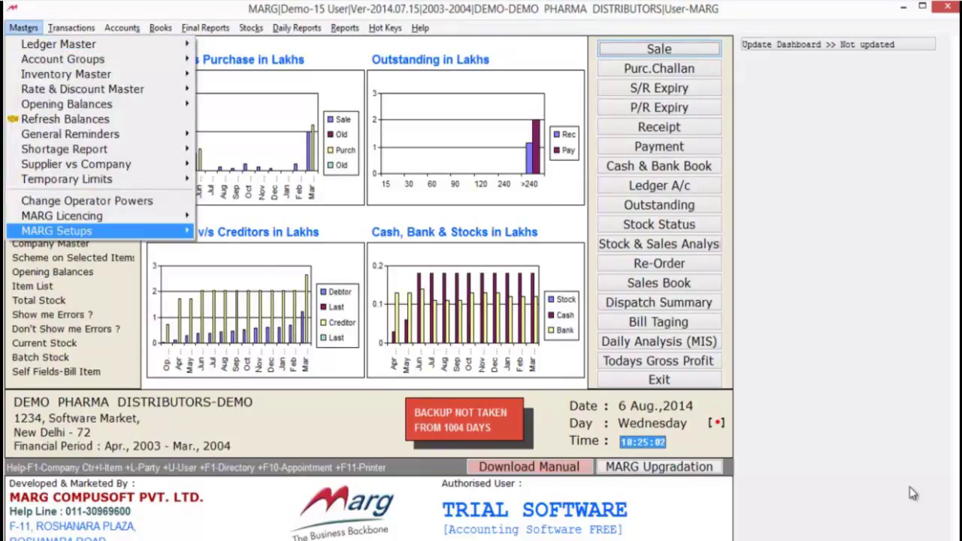
pyautogui.press('Right')
pyautogui.press('Down')
pyautogui.press('Down')
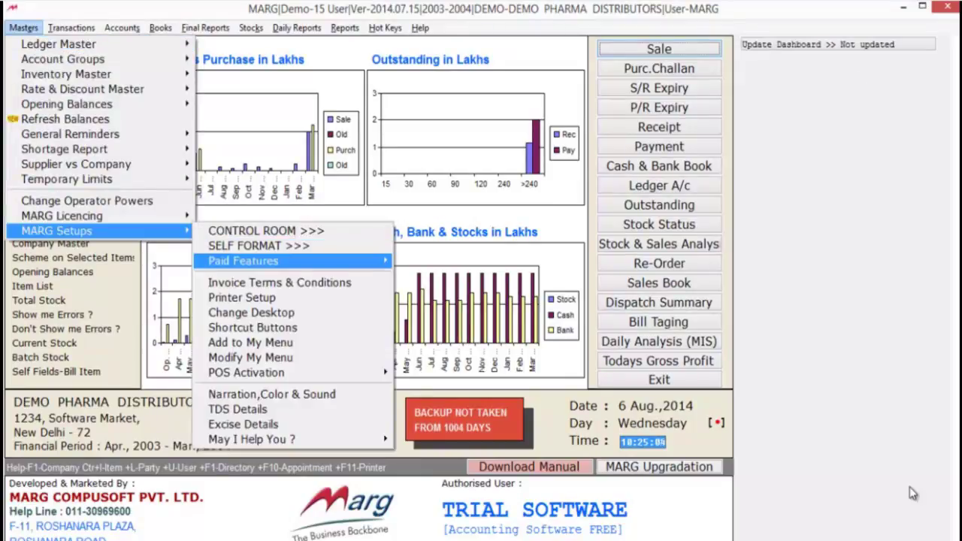
pyautogui.press('Right')
pyautogui.press('Up')
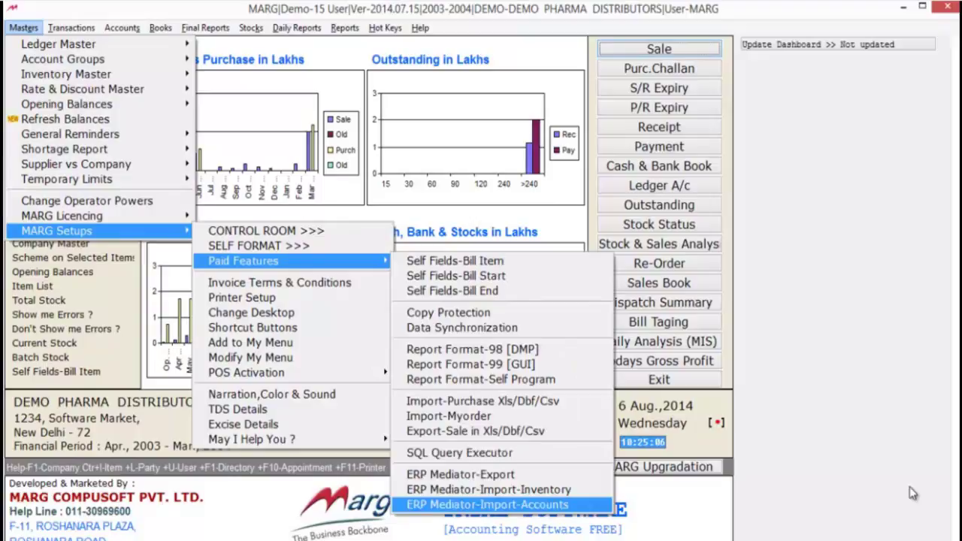
pyautogui.press('Up')
pyautogui.press('Up')
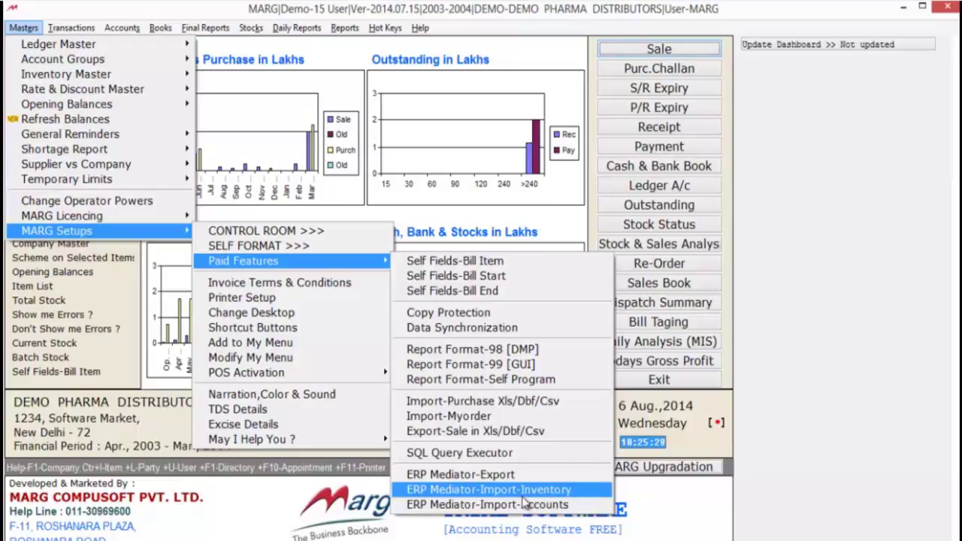
pyautogui.click(524, 494)
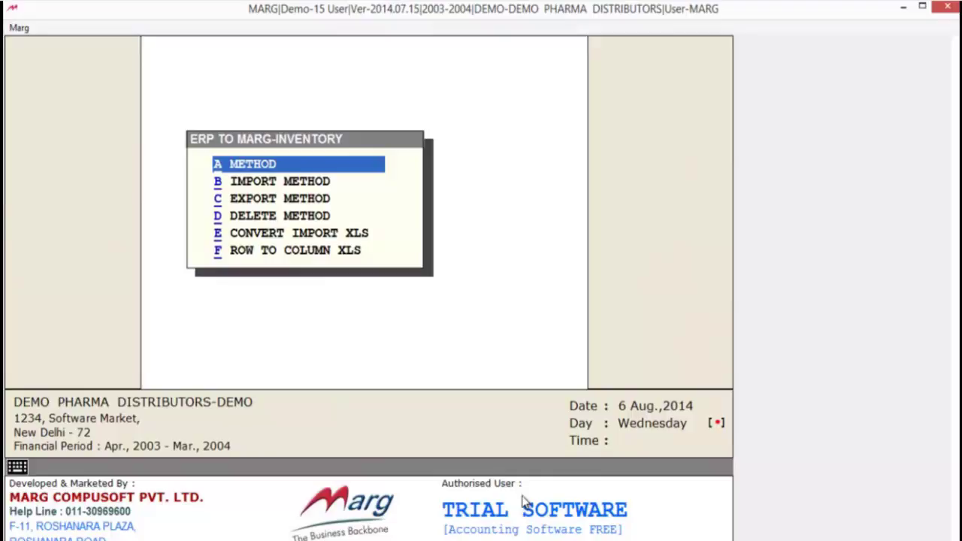
# - Review the Export, Delete, Convert Import XLS and Row to Column XLS options, then open A METHOD
pyautogui.click(285, 183)
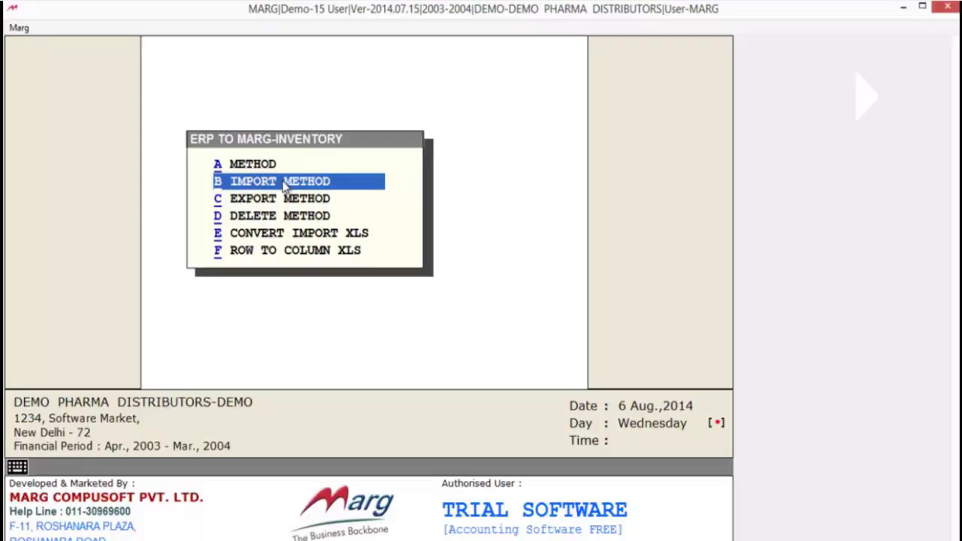
pyautogui.press('Down')
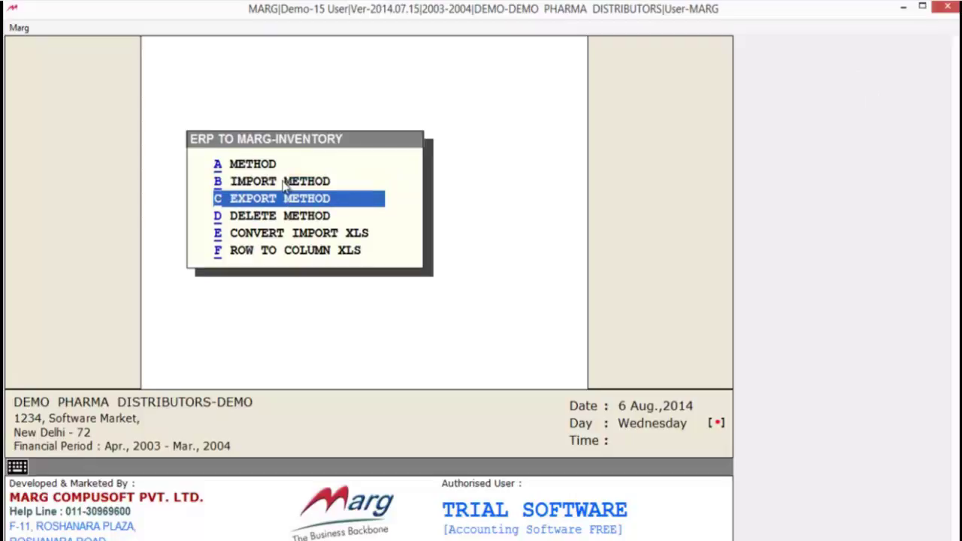
pyautogui.press('Down')
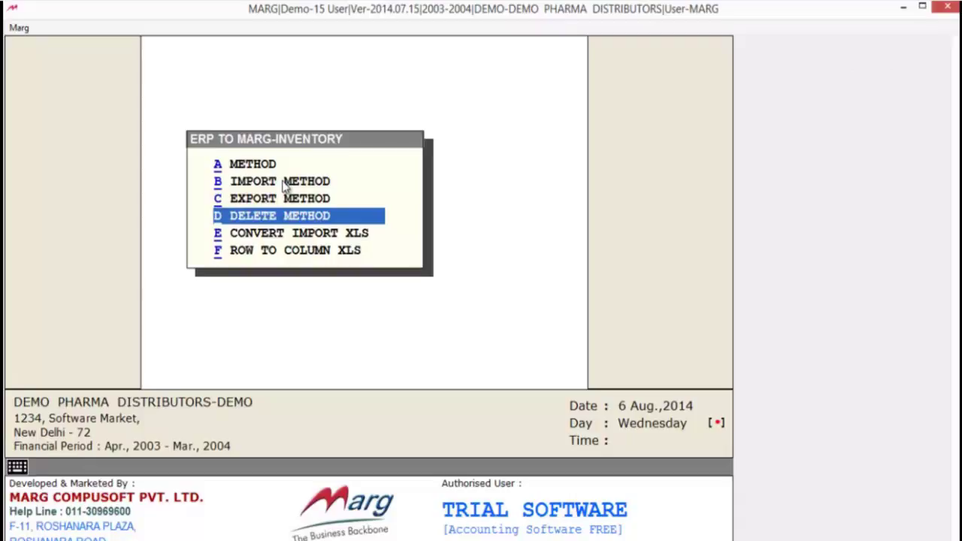
pyautogui.press('Down')
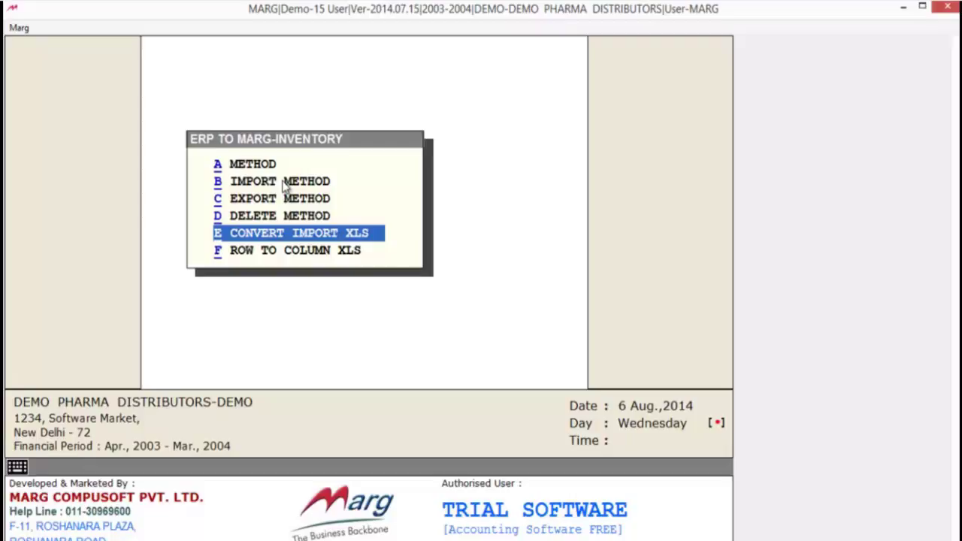
pyautogui.press('Down')
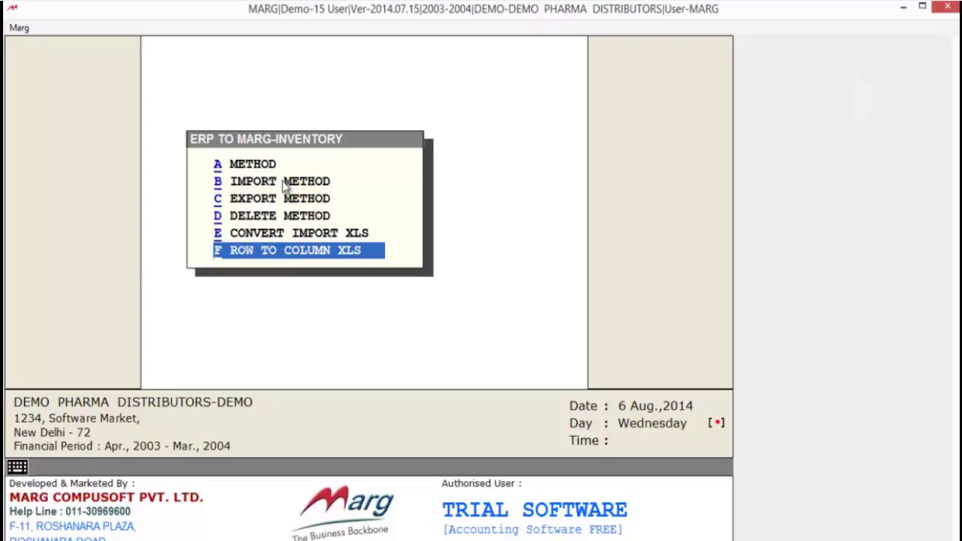
pyautogui.press('Up')
pyautogui.press('Up')
pyautogui.press('Up')
pyautogui.press('Up')
pyautogui.press('Up')
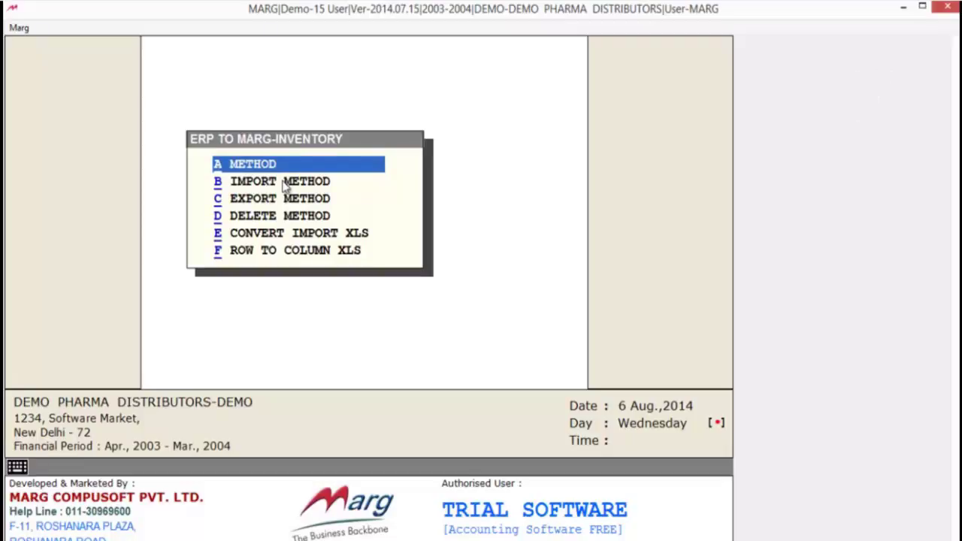
pyautogui.press('Return')
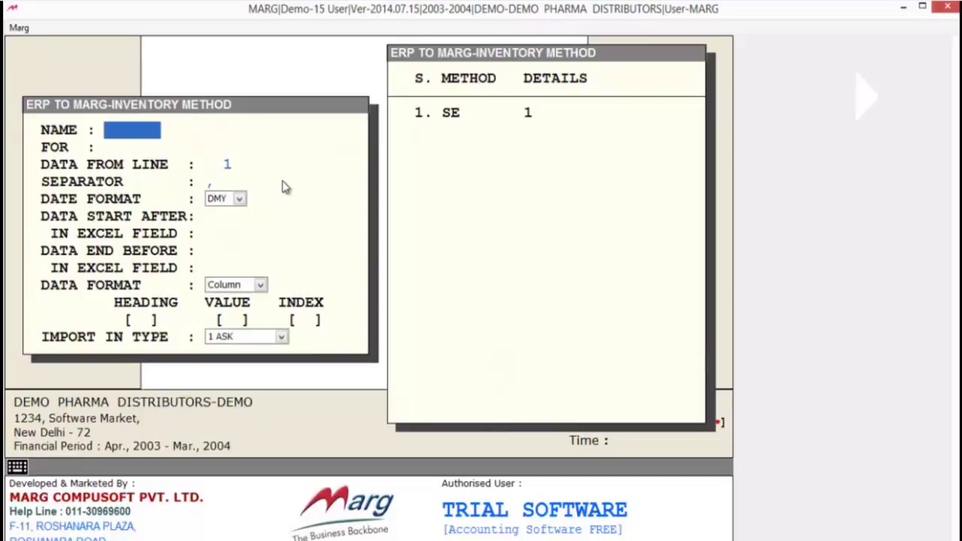
# - Enter NEW as the method name and confirm creating it
pyautogui.write('NEW')
pyautogui.press('Return')
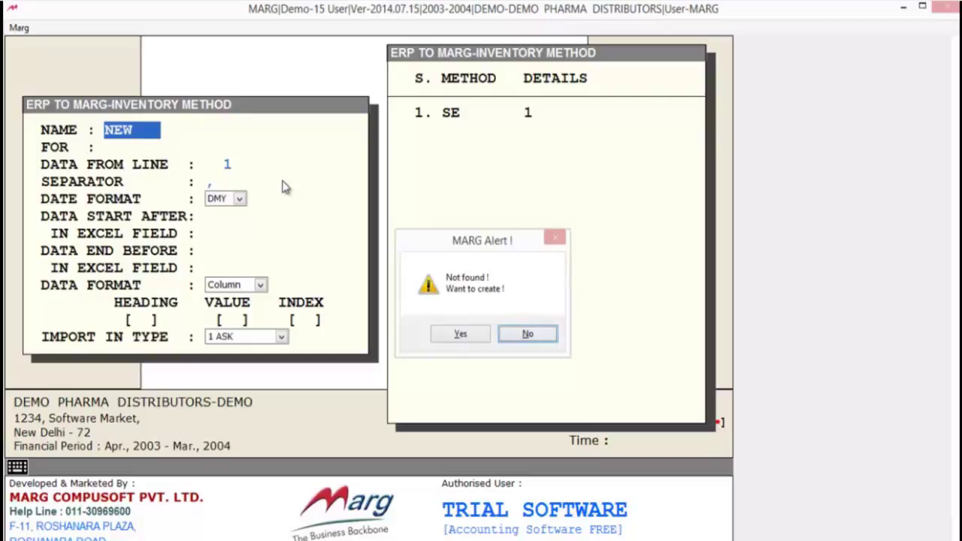
pyautogui.press('y')
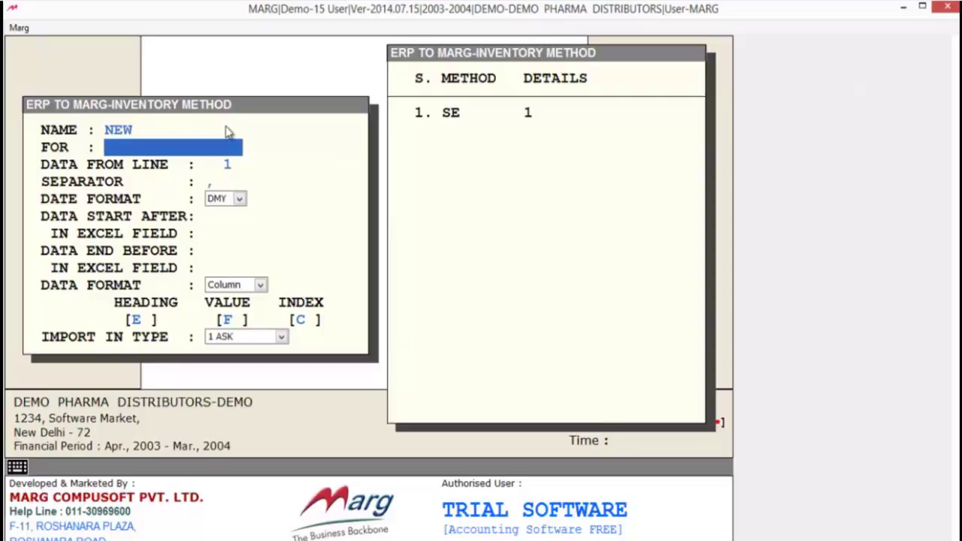
# - Apply the NEW method to VOUCHER, accepting the data-from-line and separator defaults
pyautogui.press('Down')
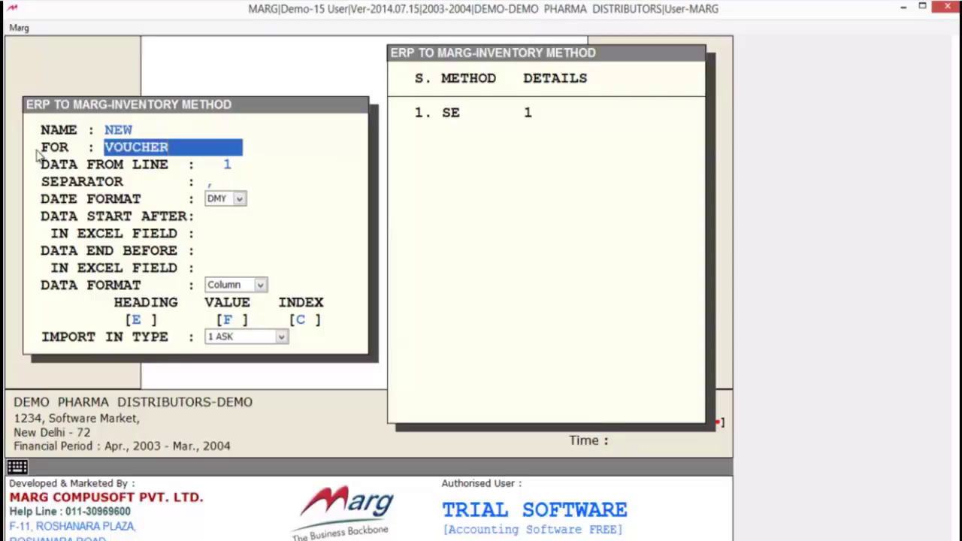
pyautogui.press('Return')
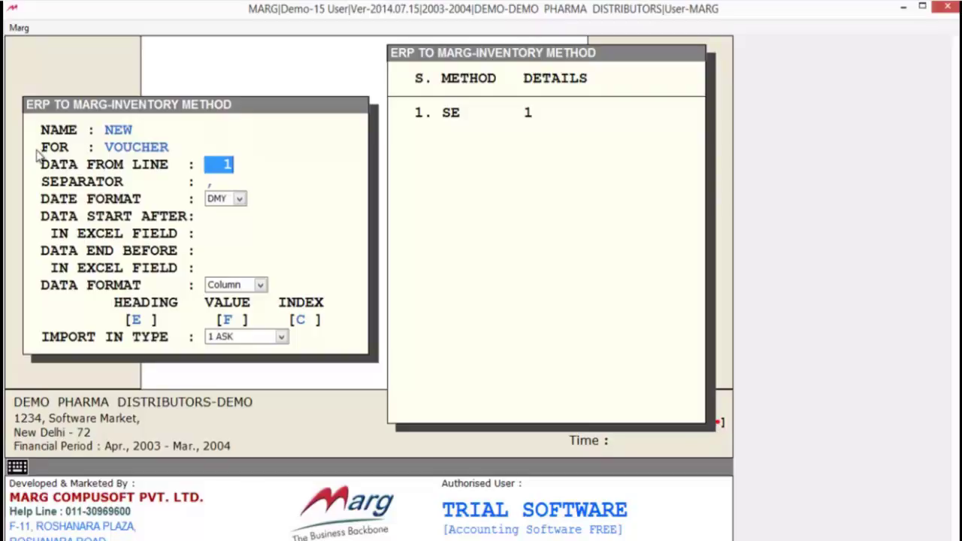
pyautogui.hotkey('alt', 'Tab')
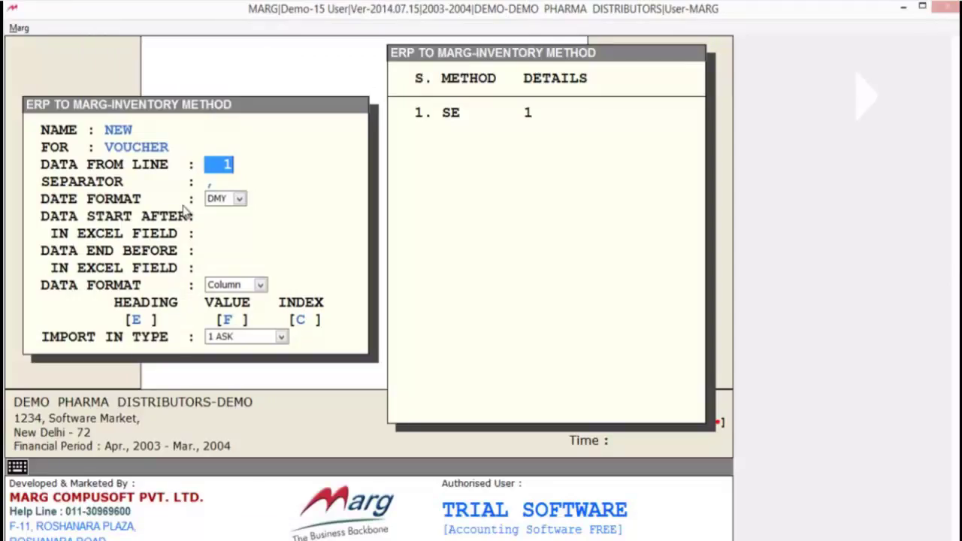
pyautogui.press('Return')
pyautogui.press('Return')
# - Keep DMY as the date format after trying MDY
pyautogui.hotkey('alt', 'Down')
pyautogui.press('Down')
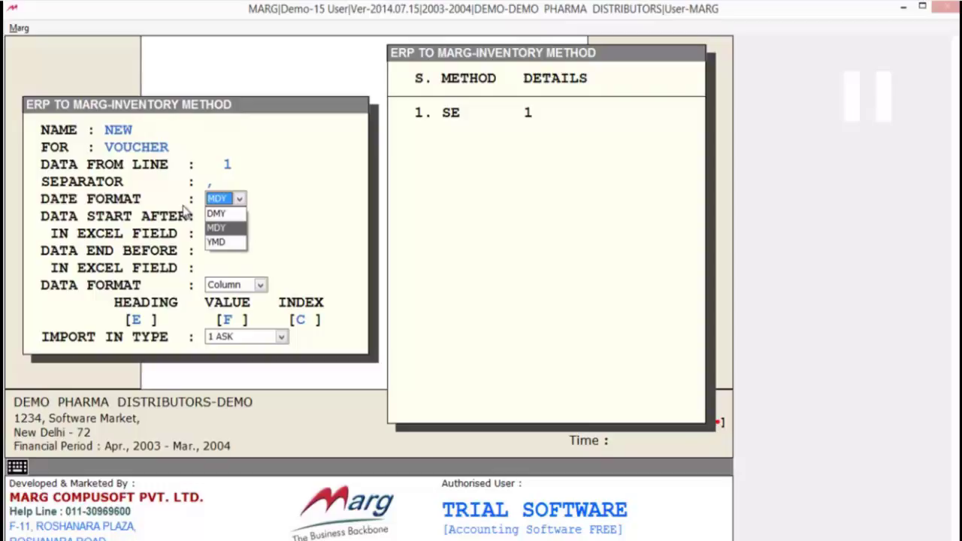
pyautogui.press('Up')
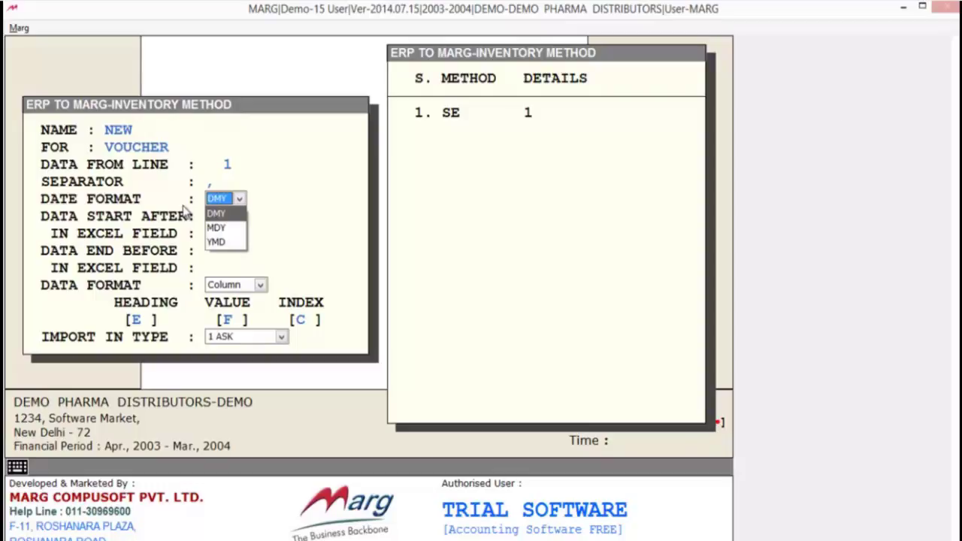
pyautogui.press('Return')
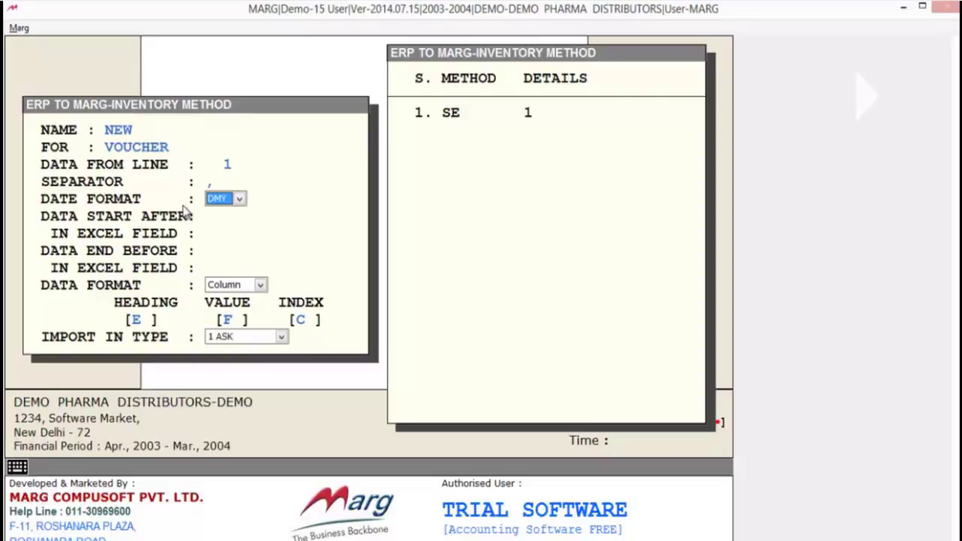
pyautogui.press('Return')
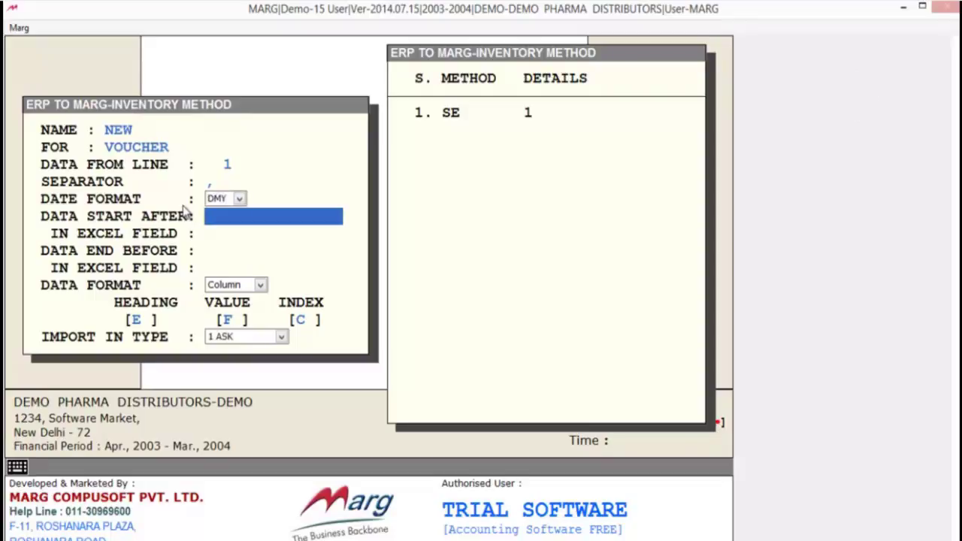
pyautogui.hotkey('alt', 'Tab')
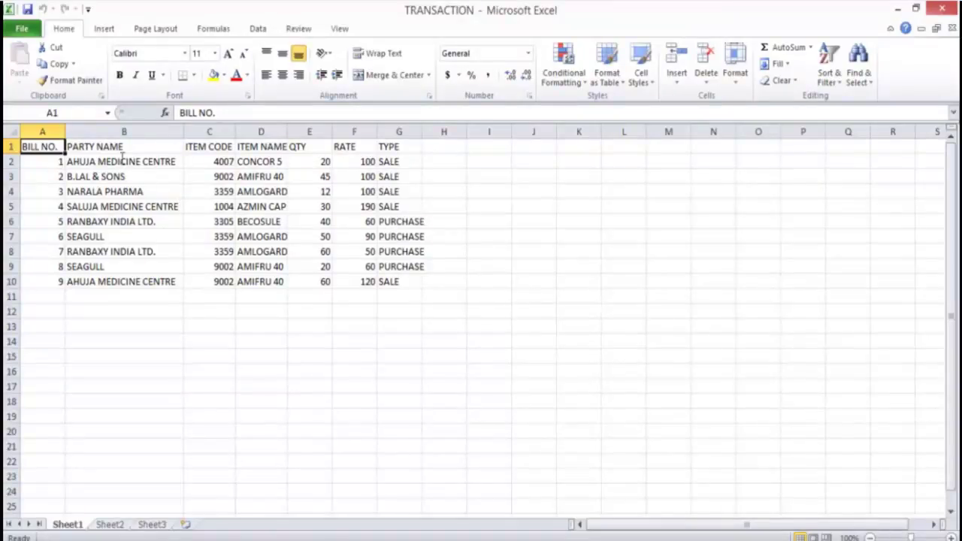
# - Look over the TRANSACTION sheet's row 13 from F to P and cell K19 before returning to MARG
pyautogui.click(356, 330)
pyautogui.moveTo(357, 334); pyautogui.dragTo(818, 327)
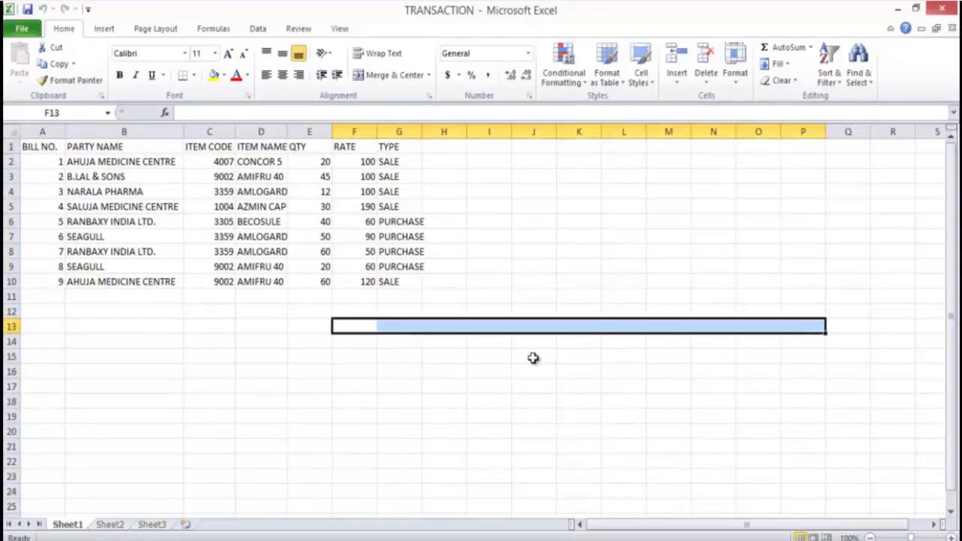
pyautogui.press('Left')
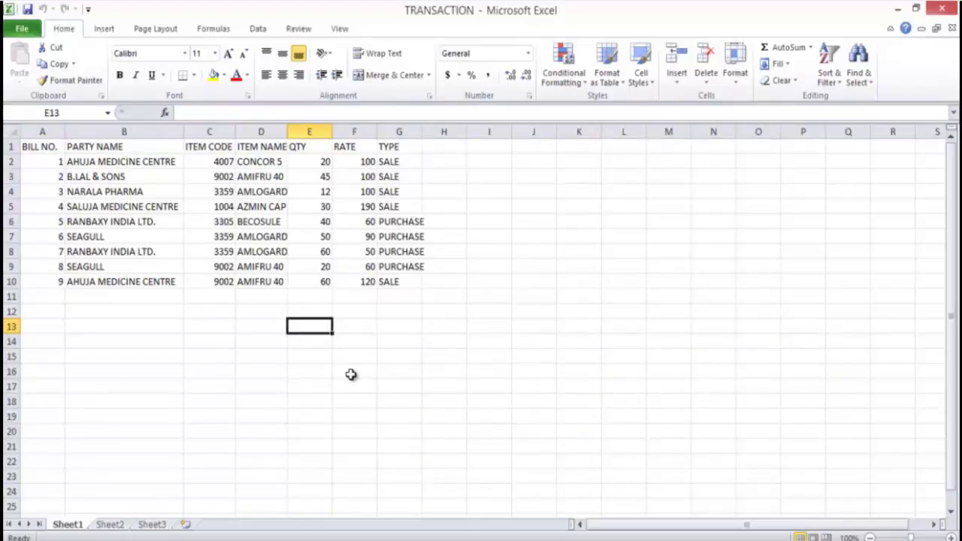
pyautogui.click(564, 409)
pyautogui.hotkey('alt', 'Tab')
pyautogui.press('Return')
pyautogui.press('Return')
pyautogui.press('Return')
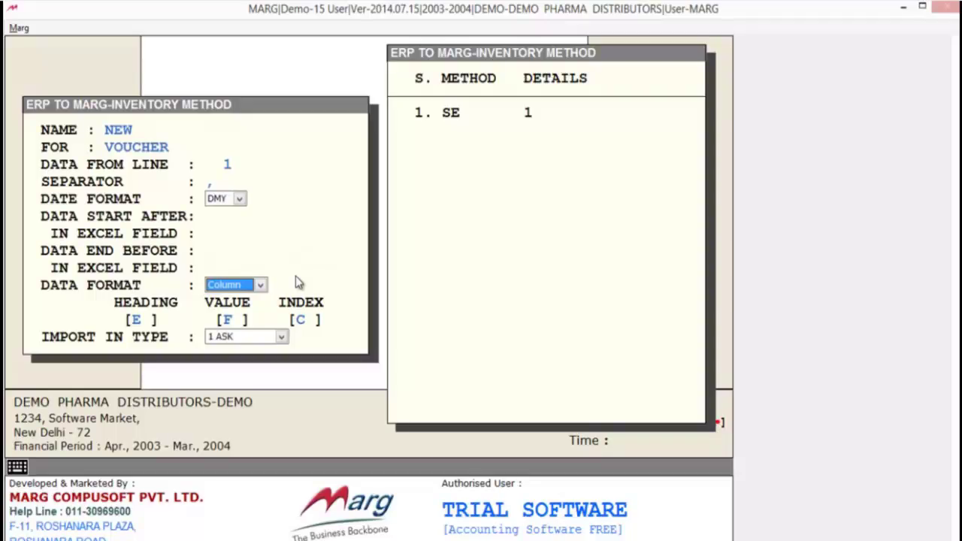
# - Keep Column as the data format and set the import-in type to 2 MAIN_FLAG
pyautogui.hotkey('alt', 'Down')
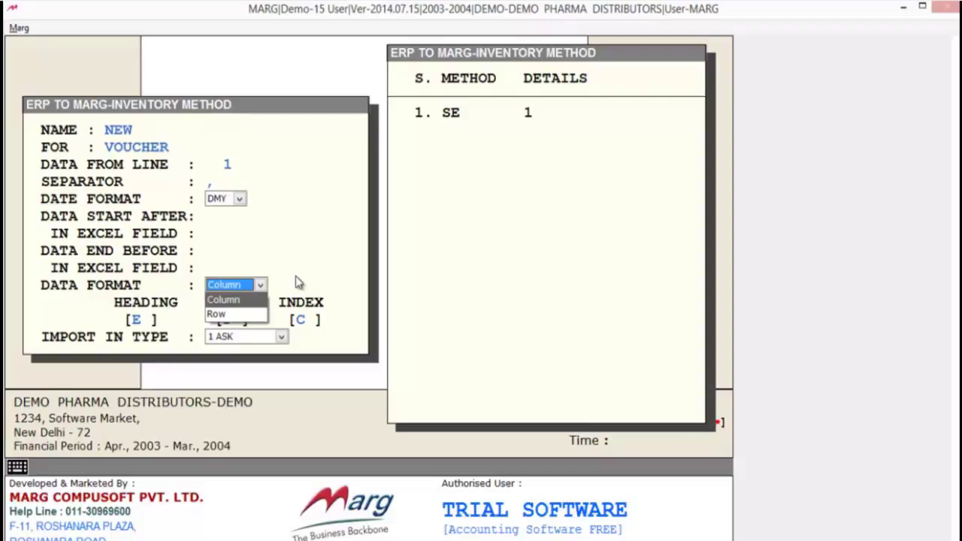
pyautogui.press('Return')
pyautogui.press('Return')
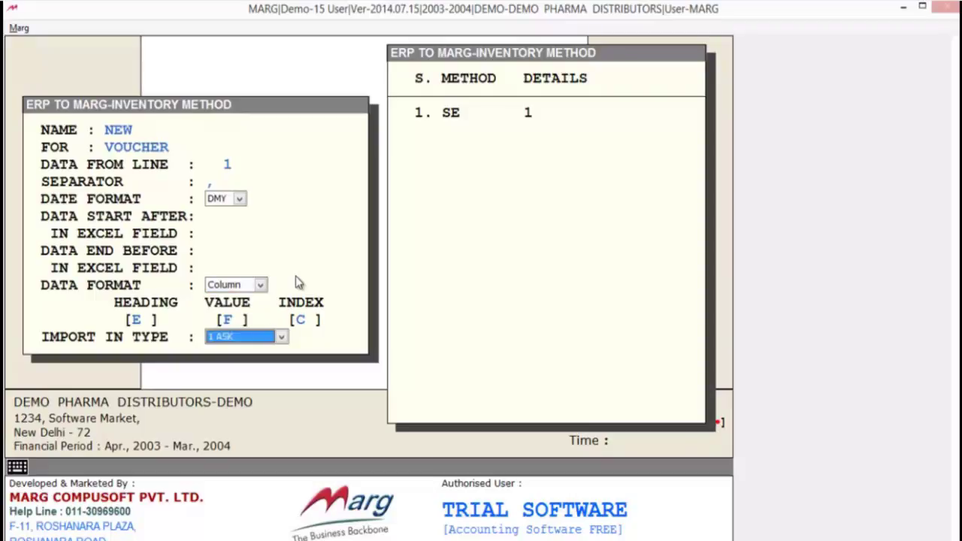
pyautogui.hotkey('alt', 'Down')
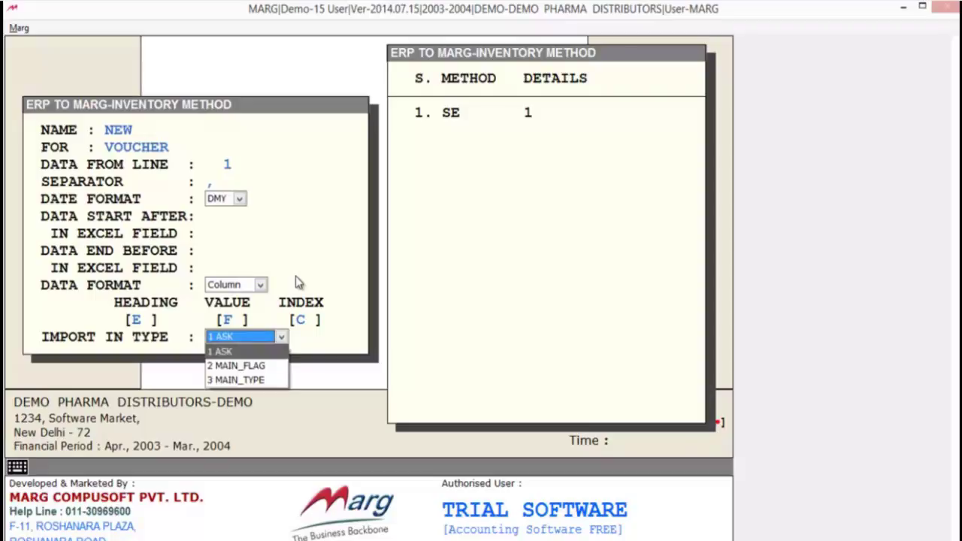
pyautogui.press('Down')
pyautogui.press('Down')
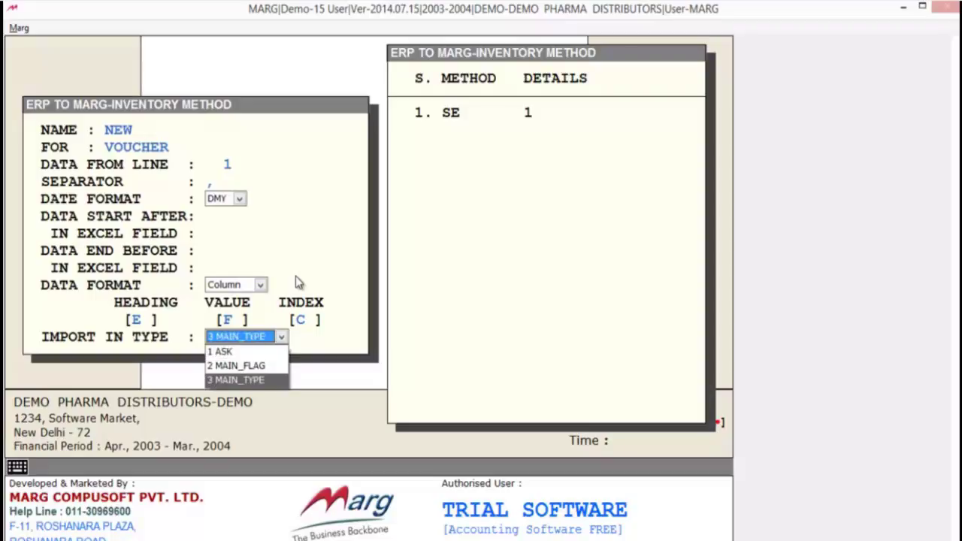
pyautogui.press('Up')
pyautogui.press('Up')
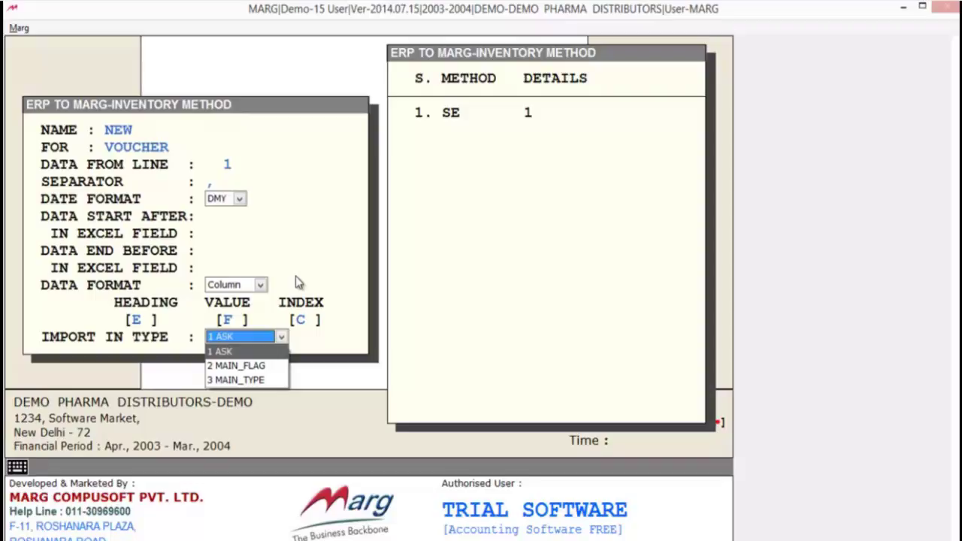
pyautogui.press('Down')
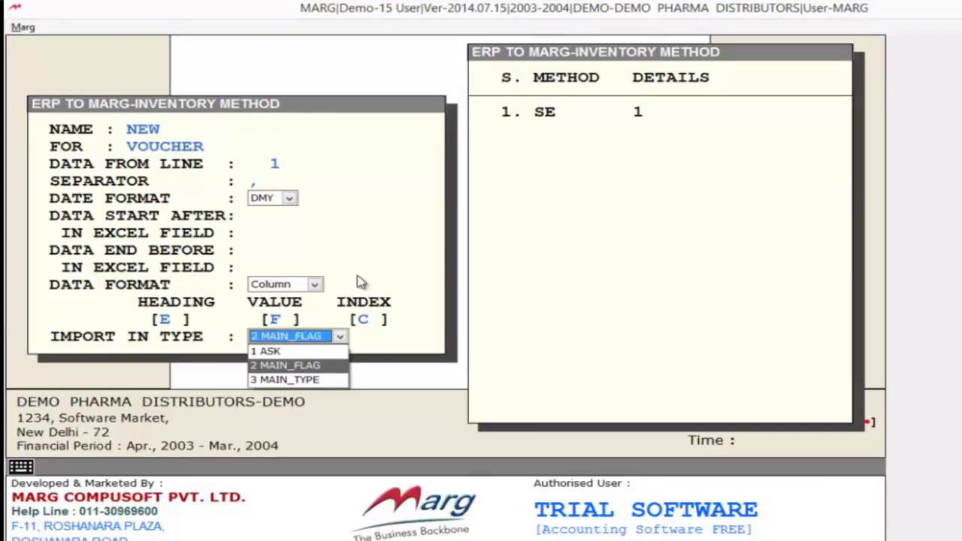
pyautogui.press('Return')
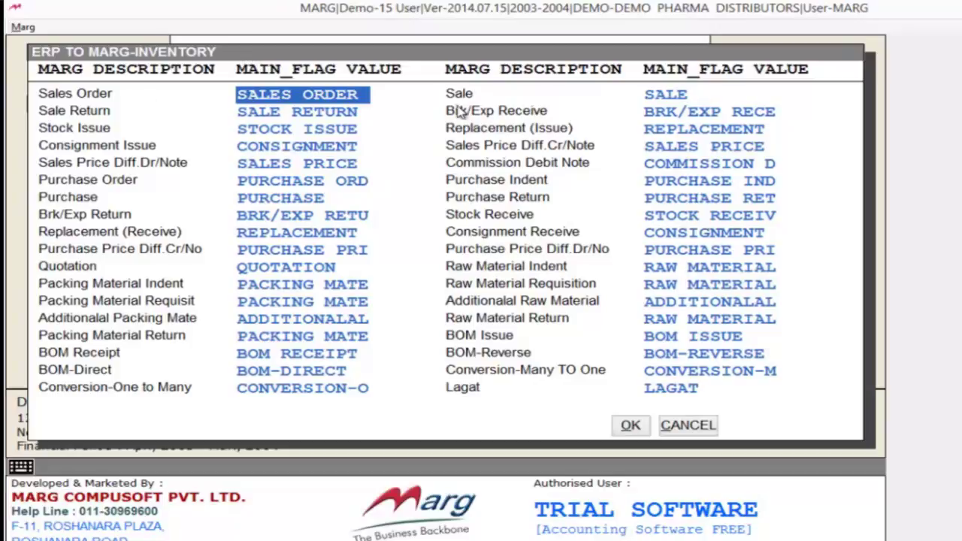
# - Retype the Sale mapping value as SALE, then cancel the MAIN_FLAG mapping list
pyautogui.click(685, 94)
pyautogui.press('BackSpace')
pyautogui.press('BackSpace')
pyautogui.press('BackSpace')
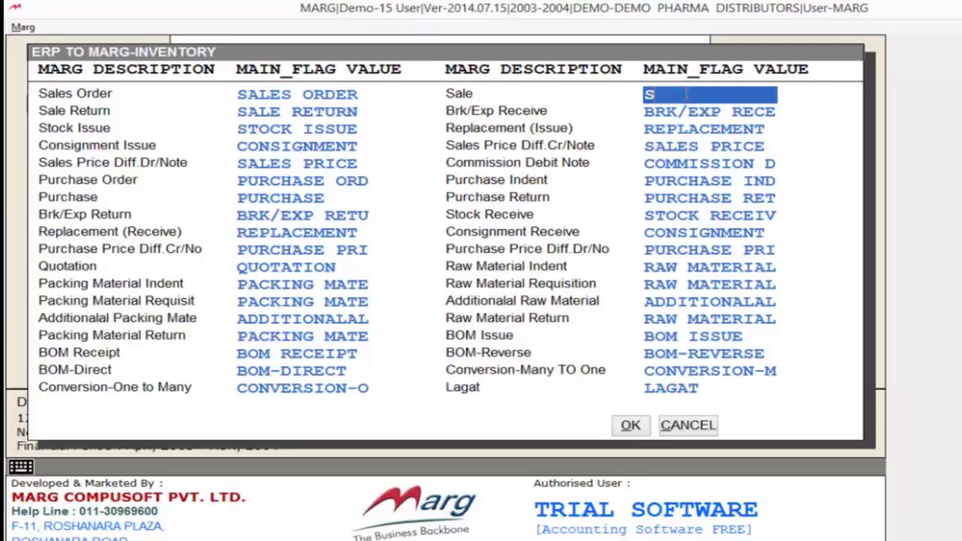
pyautogui.press('Return')
pyautogui.click(685, 94)
pyautogui.write('ALE')
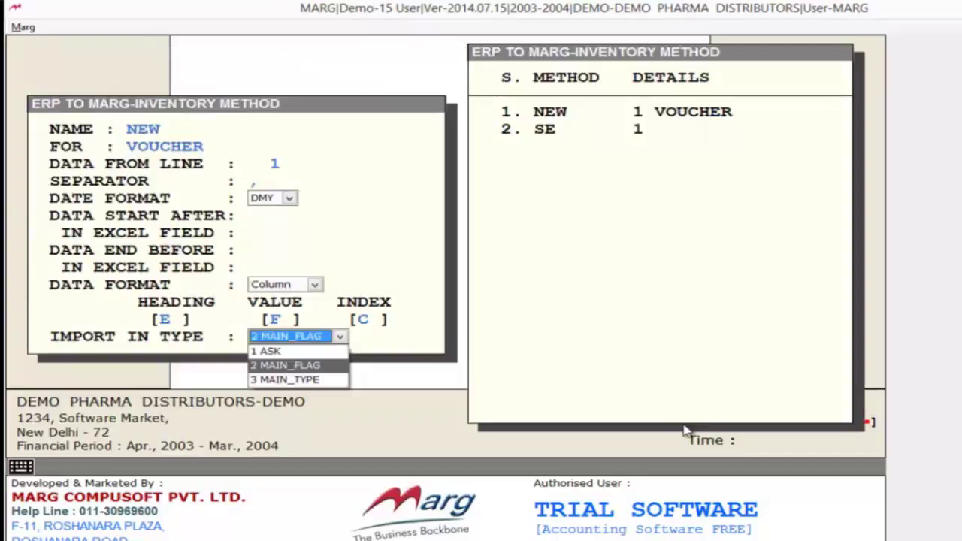
pyautogui.click(683, 423)
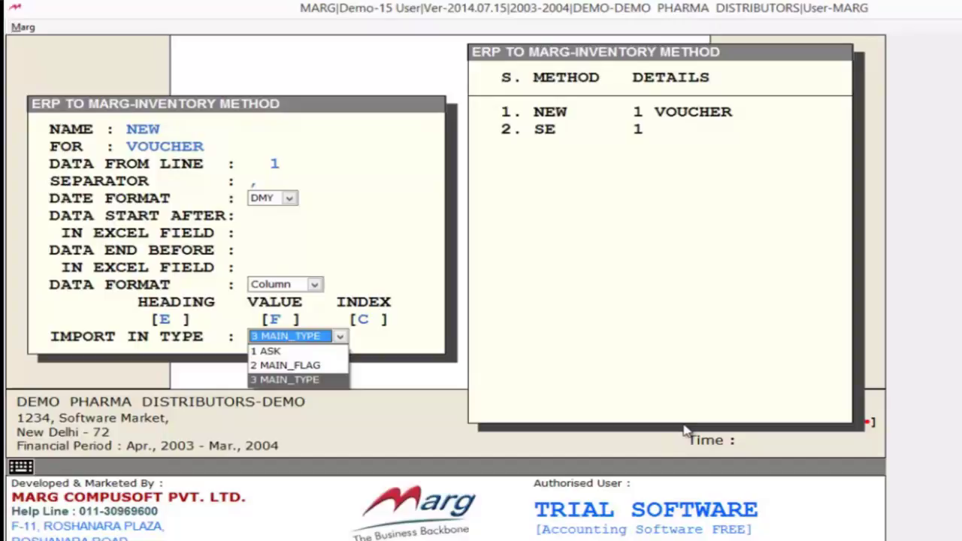
# - Settle on 3 MAIN_TYPE and check that its Sale value maps to SALE
pyautogui.press('F4')
pyautogui.press('F4')
pyautogui.press('F4')
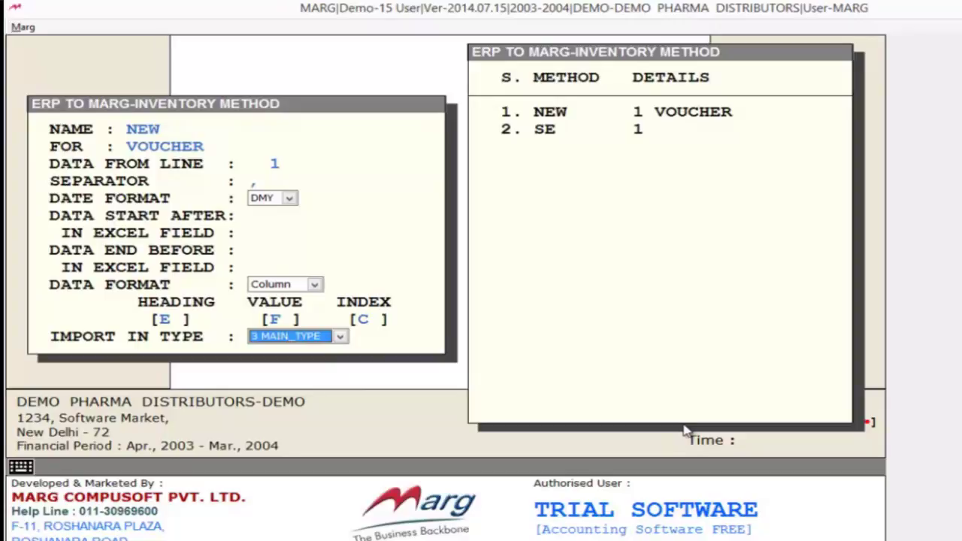
pyautogui.press('Return')
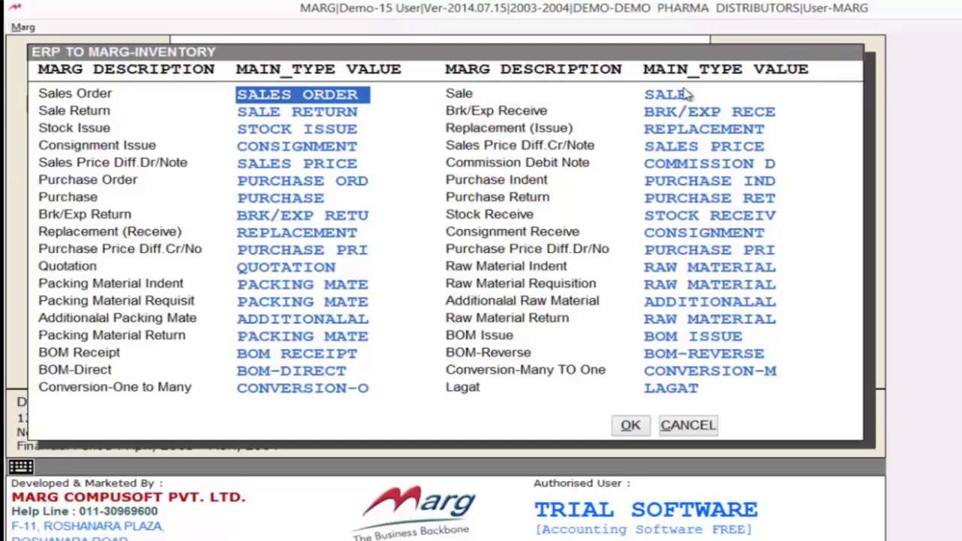
pyautogui.click(655, 97)
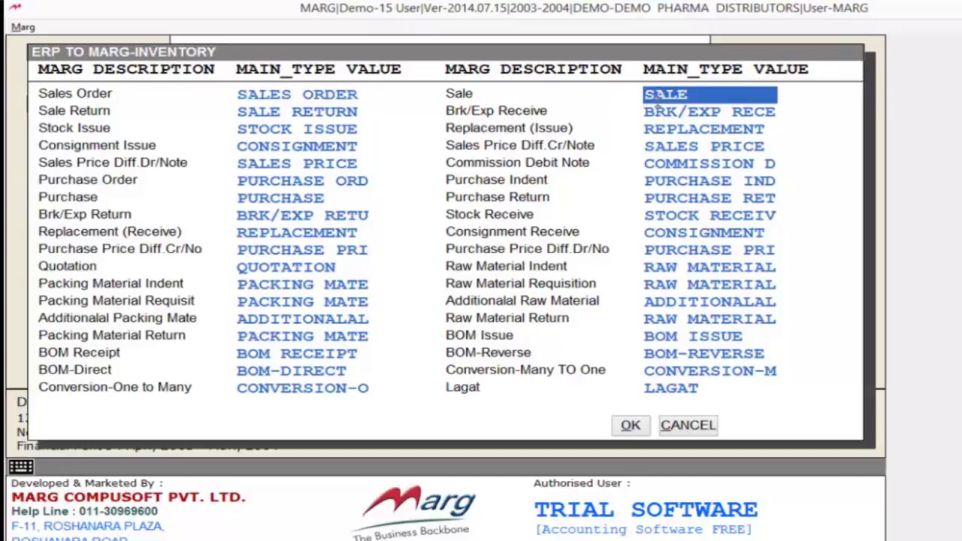
pyautogui.hotkey('alt', 'Tab')
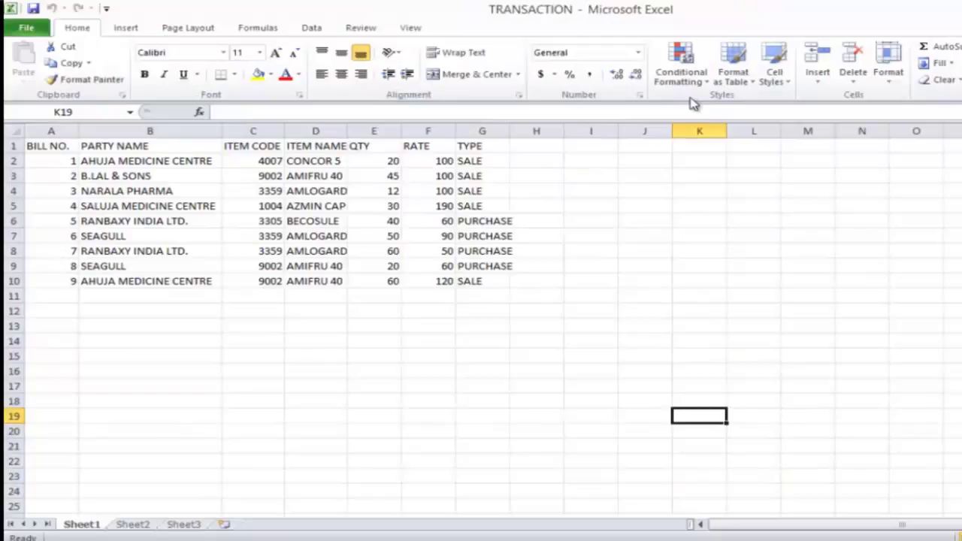
# - Autofit the TYPE column G so PURCHASE fits
pyautogui.click(482, 146)
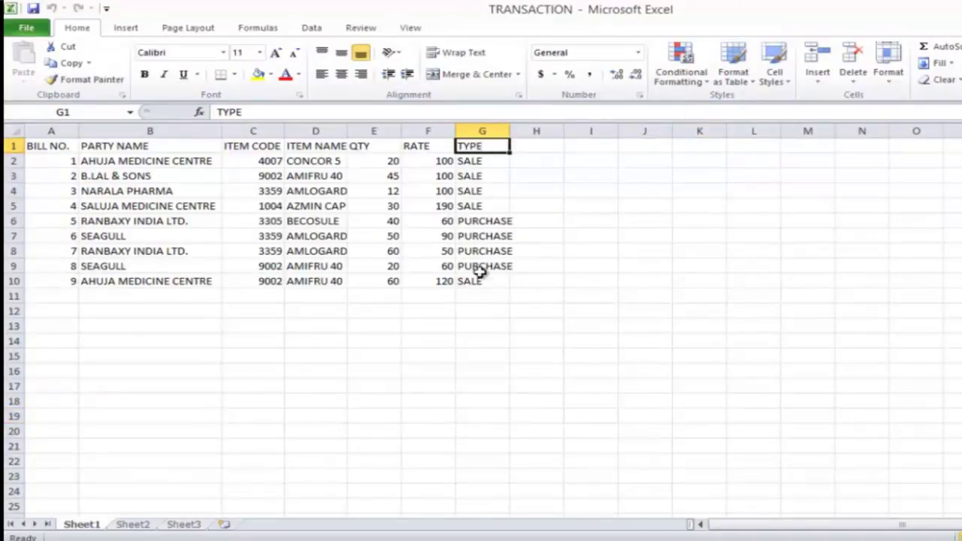
pyautogui.doubleClick(509, 132)
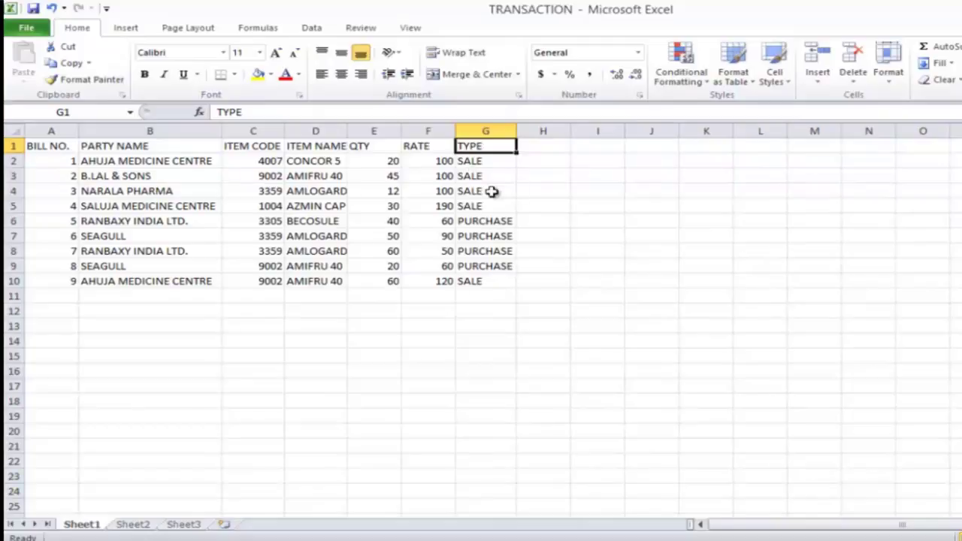
pyautogui.hotkey('alt', 'Tab')
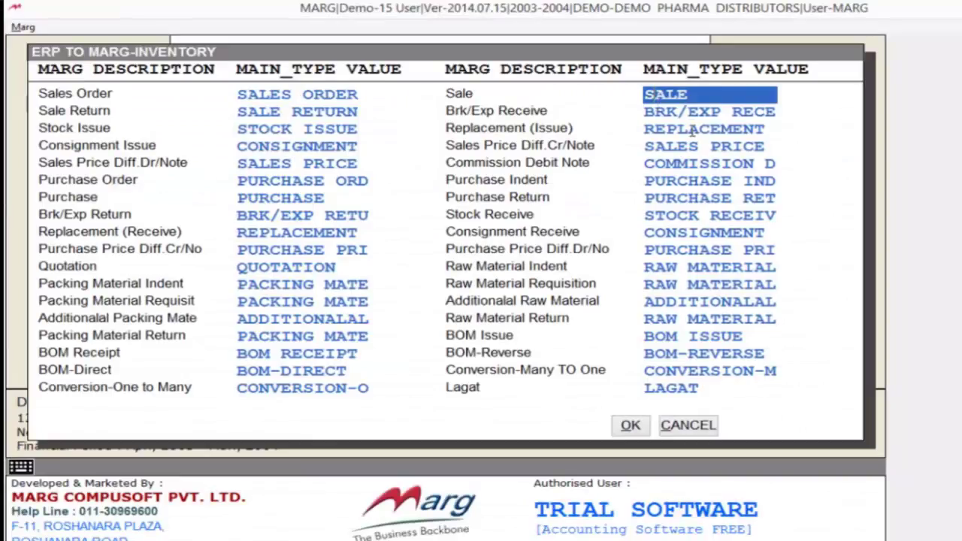
pyautogui.click(692, 111)
pyautogui.hotkey('alt', 'Tab')
# - Change G2 from SALE to SALES and fill it down to G5
pyautogui.click(489, 160)
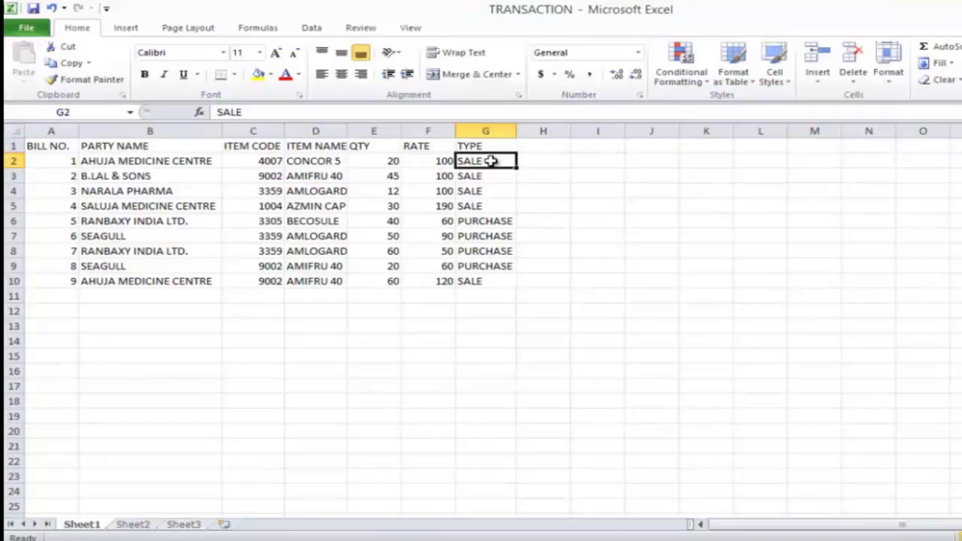
pyautogui.doubleClick(489, 161)
pyautogui.write('S')
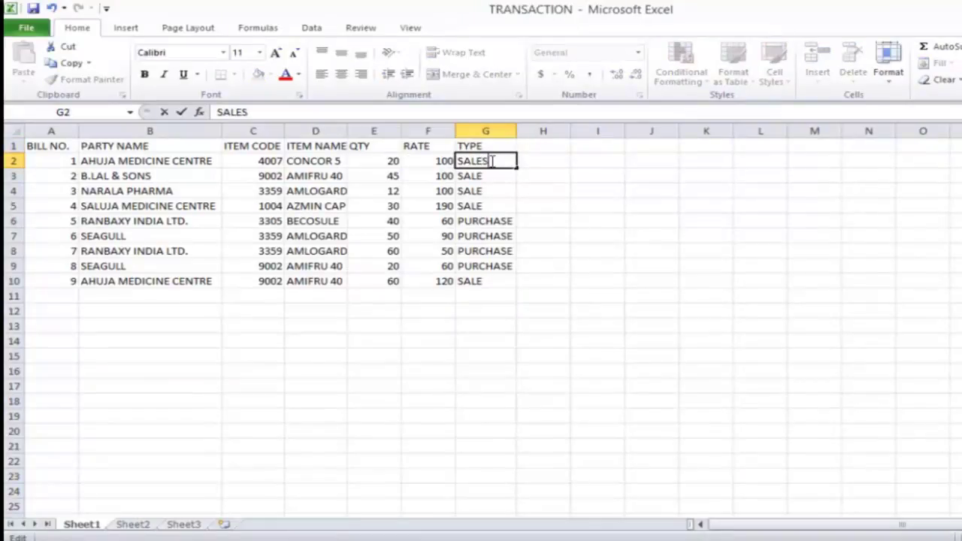
pyautogui.moveTo(516, 167); pyautogui.dragTo(504, 212)
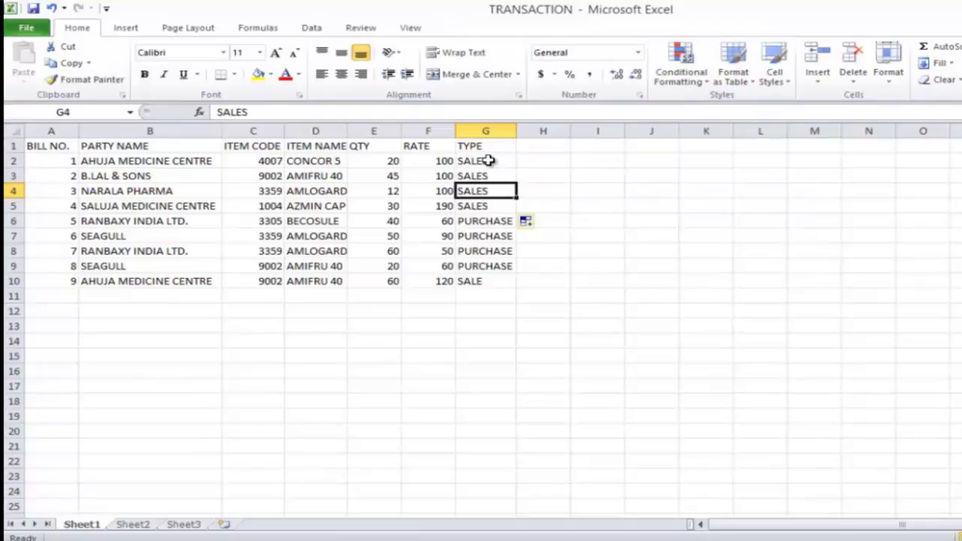
pyautogui.click(488, 161)
pyautogui.click(503, 189)
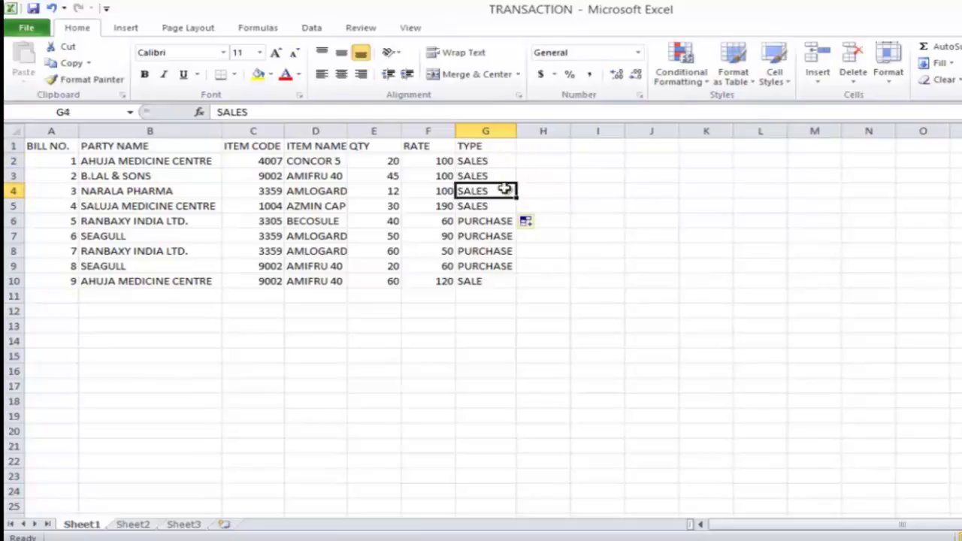
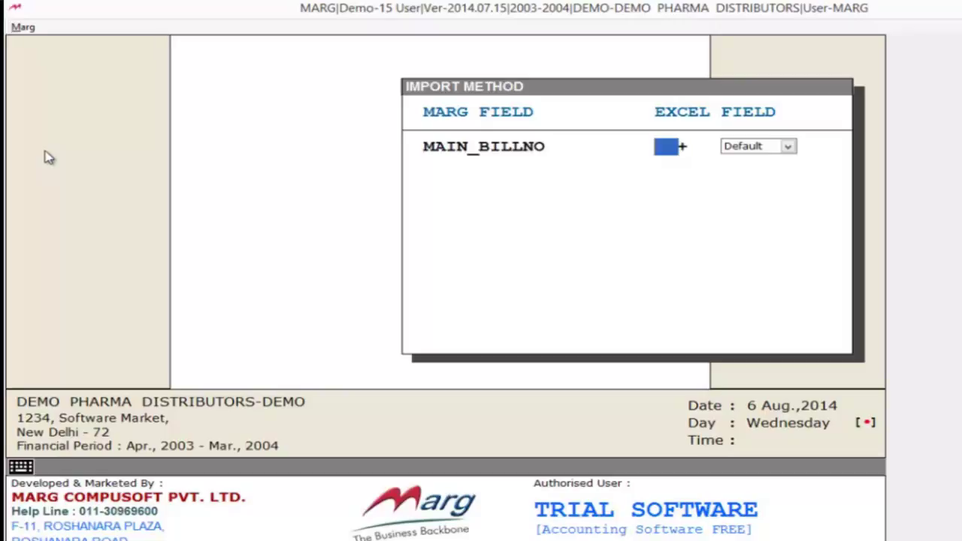
# - Map MAIN_BILLNO to Excel column A with the default option
pyautogui.write('A')
pyautogui.press('Return')
pyautogui.press('Return')
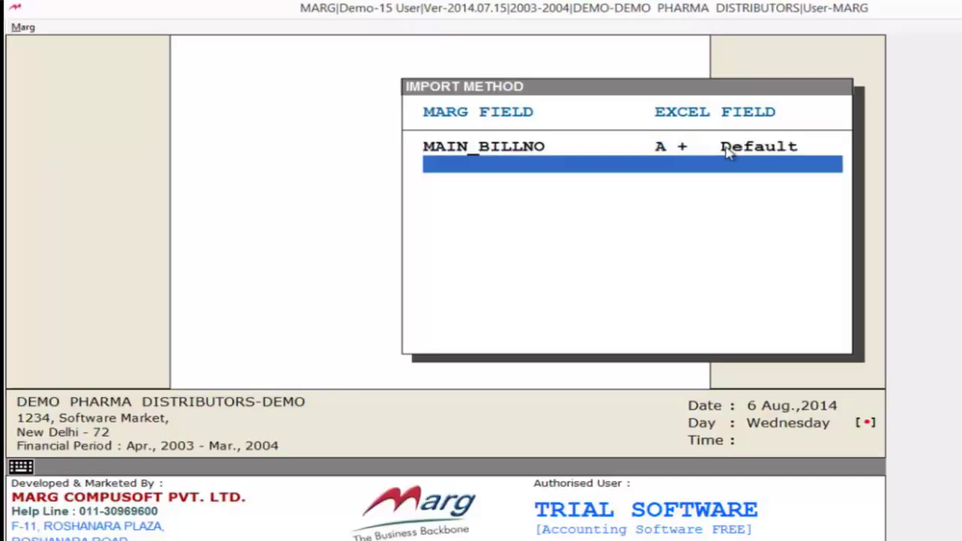
# - Map MAIN_PARTY to column B after checking the next header in the TRANSACTION workbook
pyautogui.press('Return')
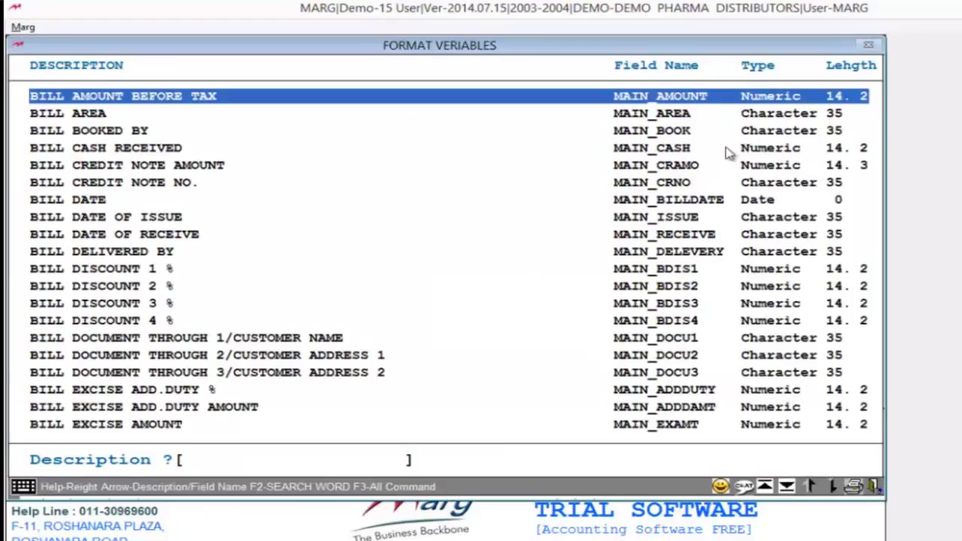
pyautogui.hotkey('alt', 'Tab')
pyautogui.press('Right')
pyautogui.hotkey('alt', 'Tab')
pyautogui.press('Return')
pyautogui.press('Return')
pyautogui.press('Return')
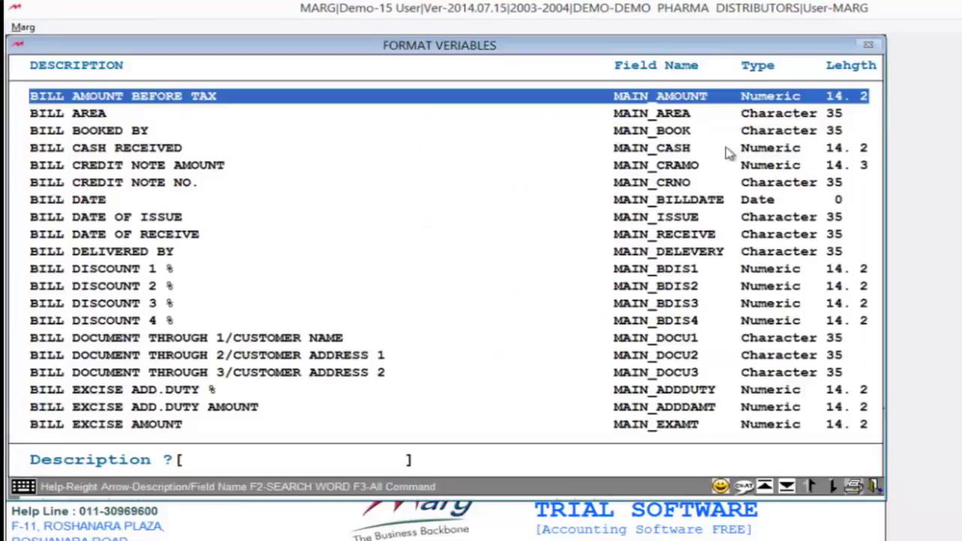
pyautogui.hotkey('alt', 'Tab')
pyautogui.press('Right')
pyautogui.hotkey('alt', 'Tab')
# - Add ITEM_CODE to the import mapping for column C
pyautogui.write('I')
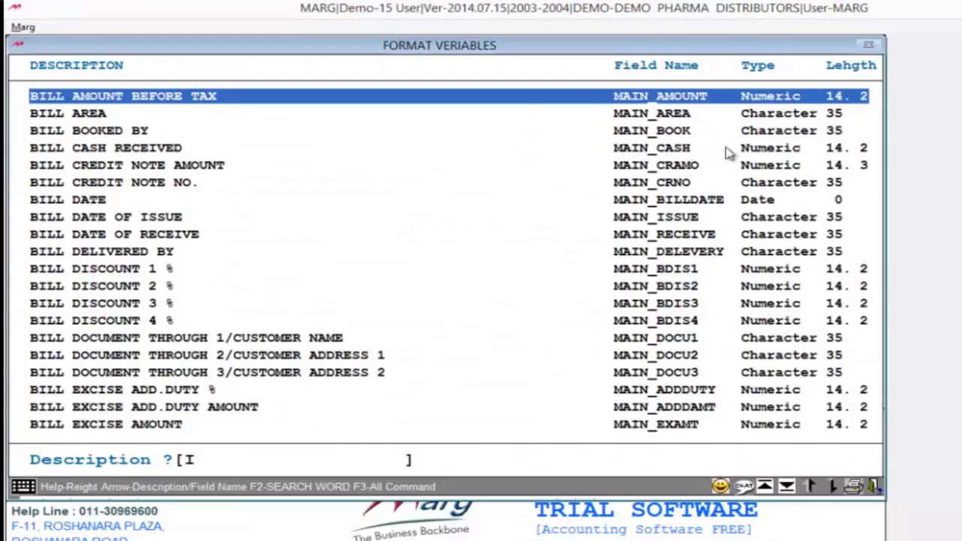
pyautogui.write('TEM CODE')
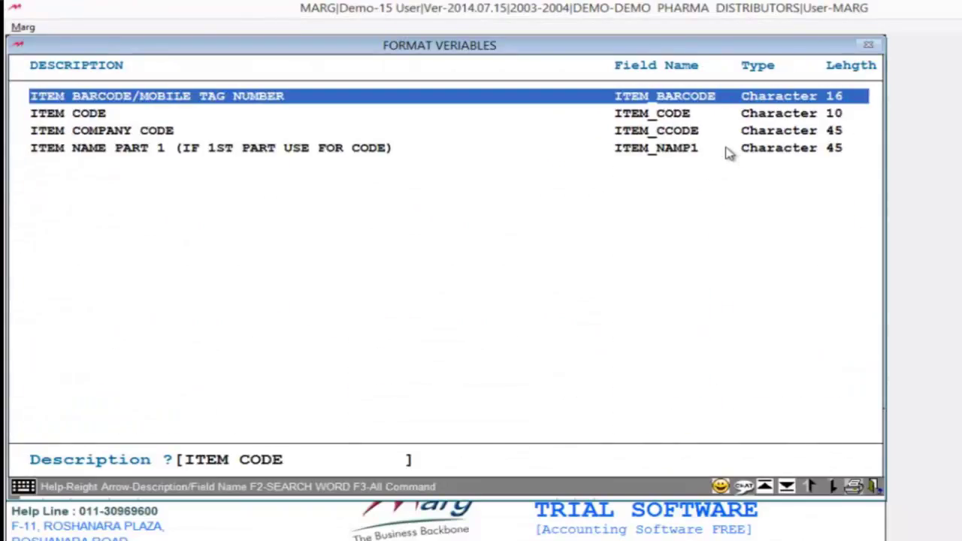
pyautogui.press('Down')
pyautogui.press('Return')
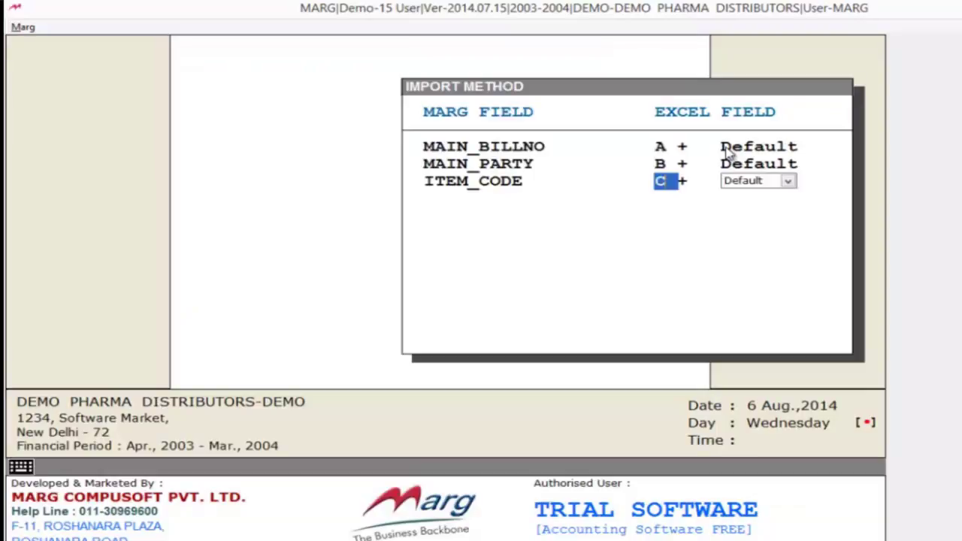
# - Check the RATE and TYPE column headers in the Excel TRANSACTION workbook
pyautogui.hotkey('alt', 'Tab')
pyautogui.press('Left')
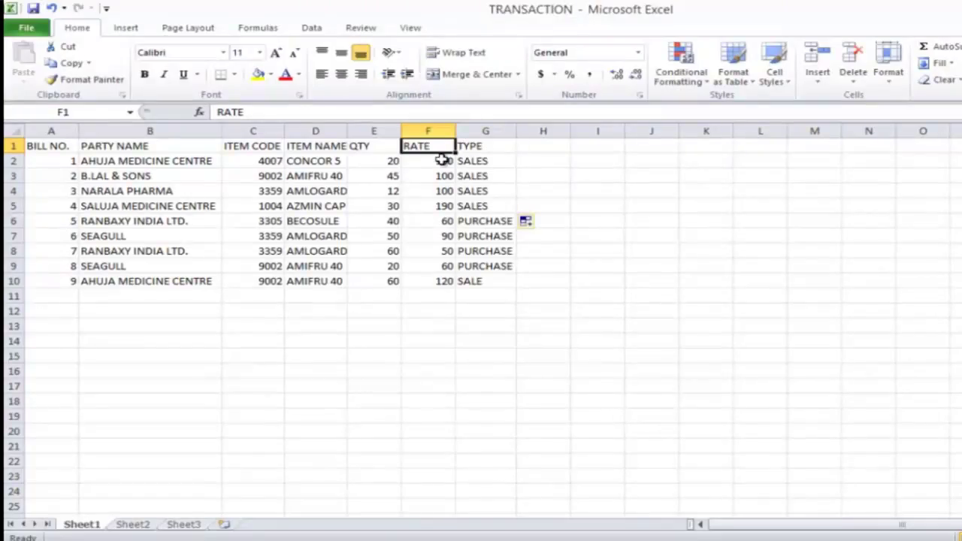
pyautogui.click(476, 146)
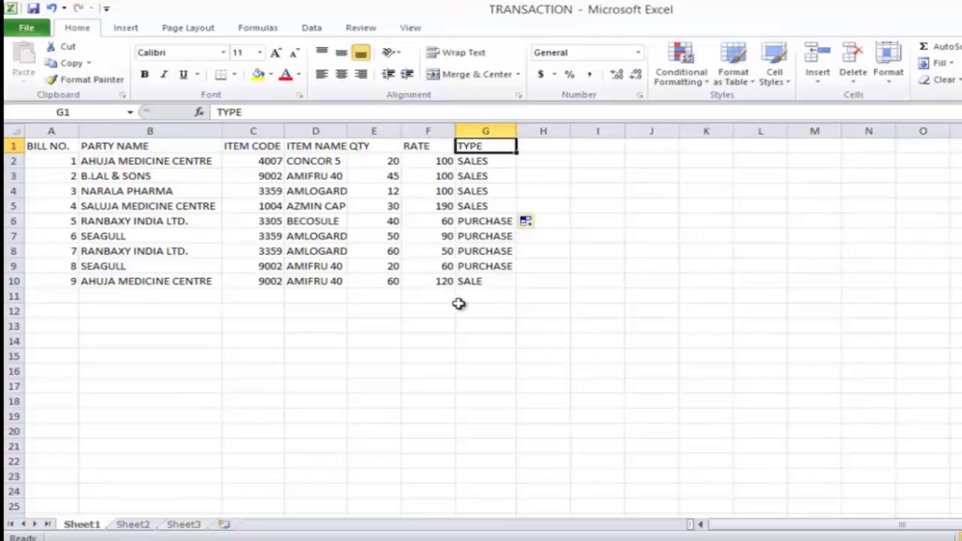
pyautogui.click(440, 146)
pyautogui.click(478, 144)
# - Search the fields for BILL TYPE and settle on BILL TYPE NAME, comparing with Excel's TYPE column
pyautogui.hotkey('alt', 'Tab')
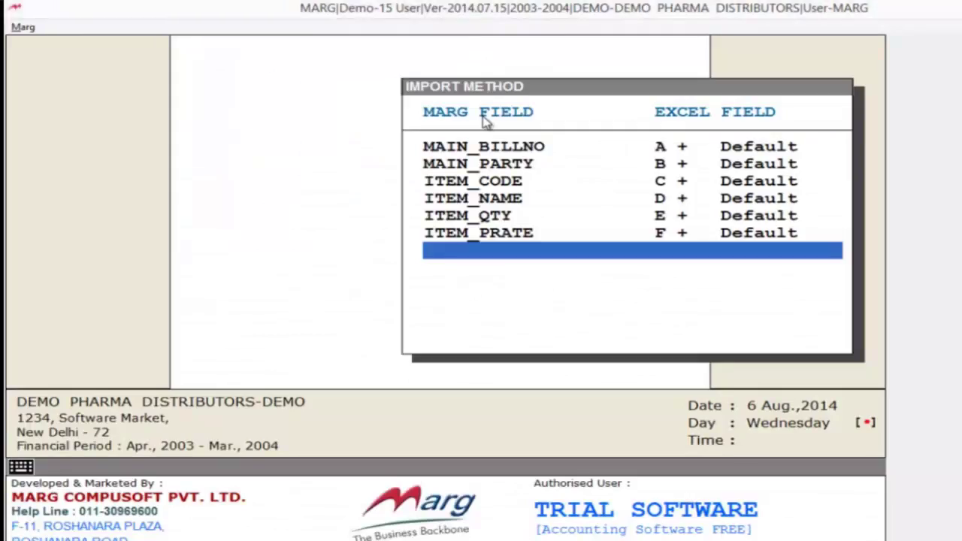
pyautogui.press('Return')
pyautogui.write('BIL')
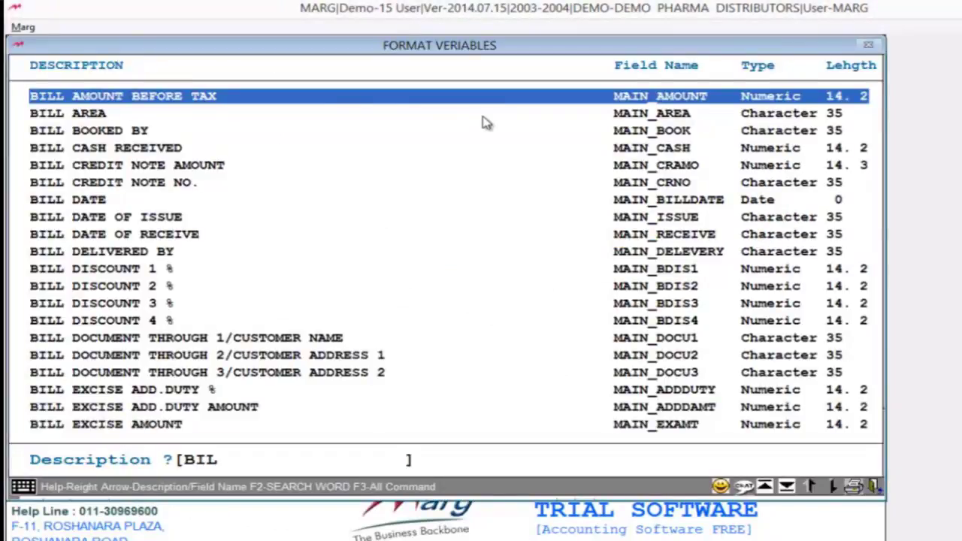
pyautogui.write('L TYPE')
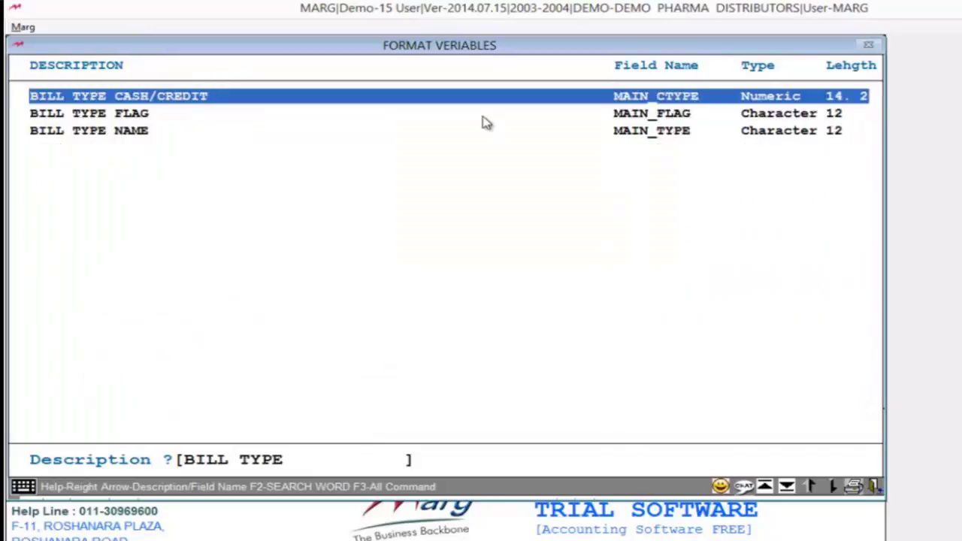
pyautogui.press('Down')
pyautogui.press('Down')
pyautogui.press('Up')
pyautogui.press('Down')
pyautogui.press('Up')
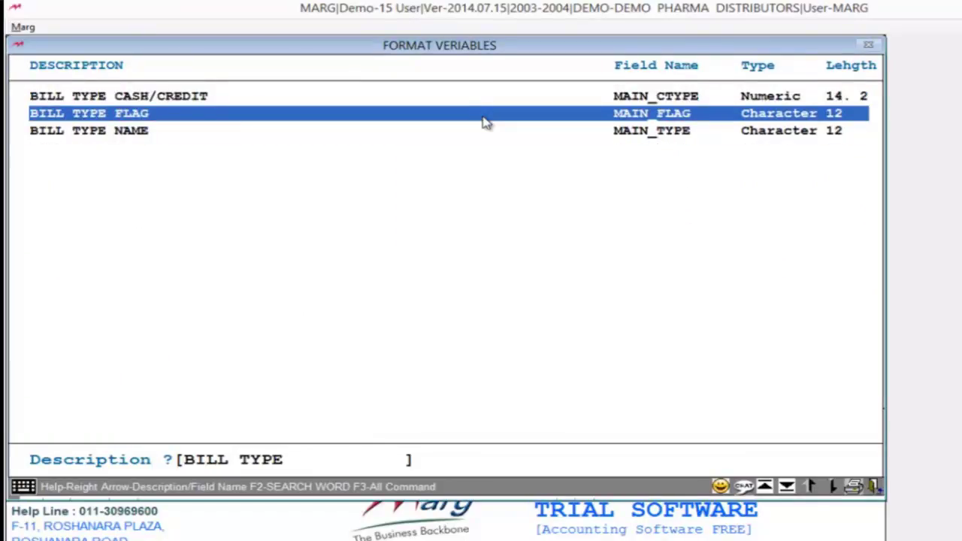
pyautogui.press('Down')
pyautogui.hotkey('alt', 'Tab')
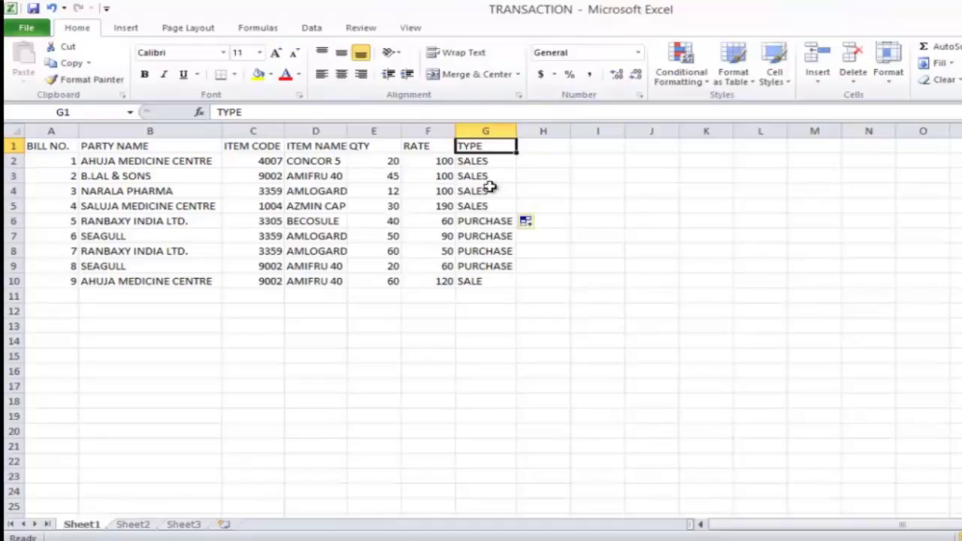
pyautogui.hotkey('alt', 'Tab')
pyautogui.press('Up')
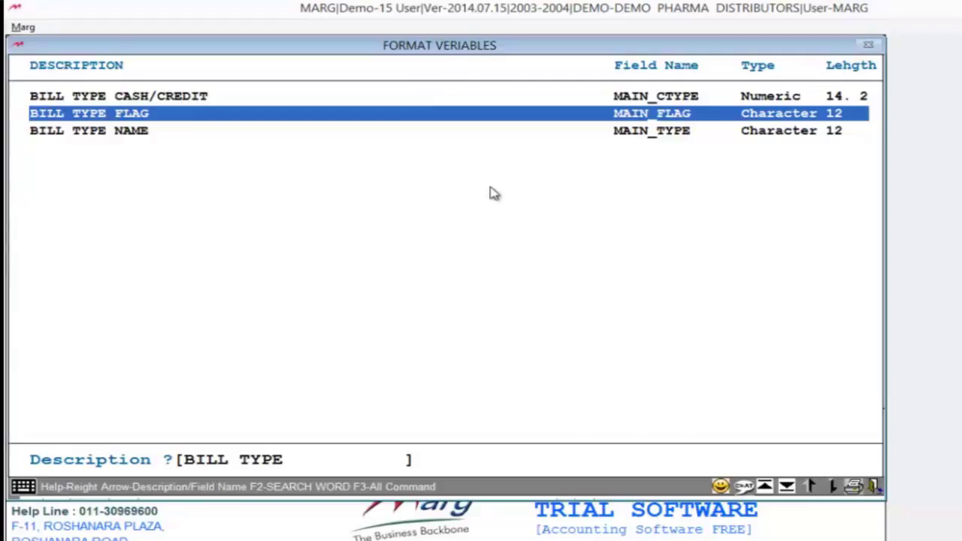
pyautogui.press('Down')
pyautogui.hotkey('alt', 'Tab')
pyautogui.hotkey('alt', 'Tab')
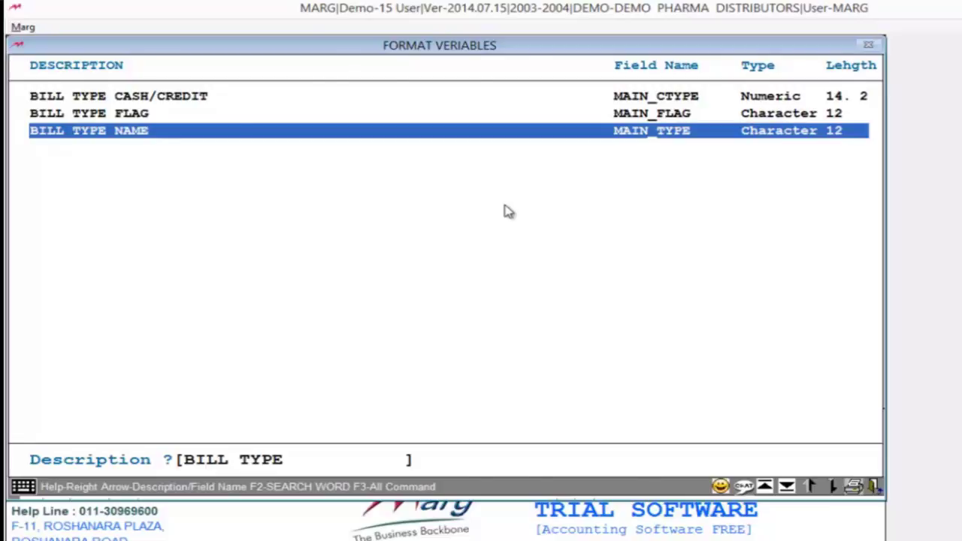
pyautogui.hotkey('alt', 'Tab')
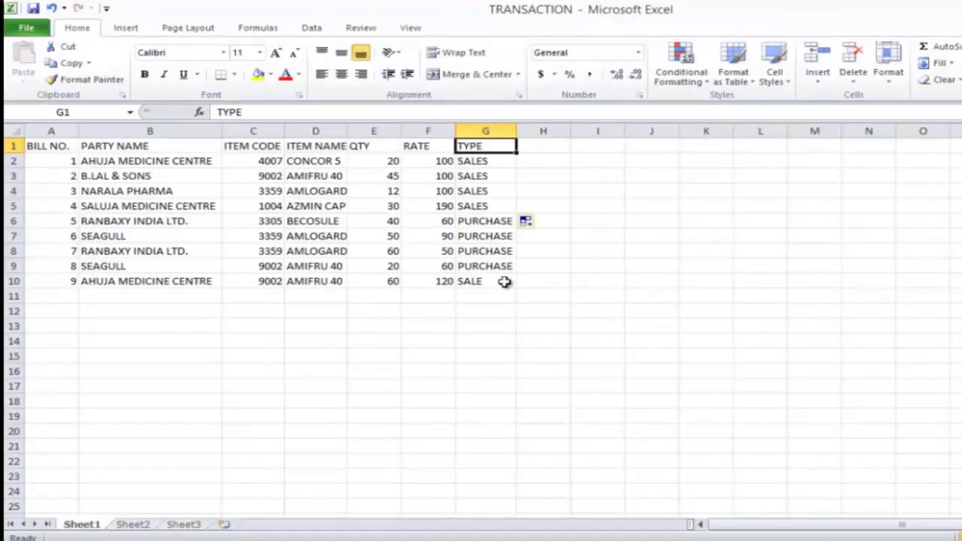
pyautogui.hotkey('alt', 'Tab')
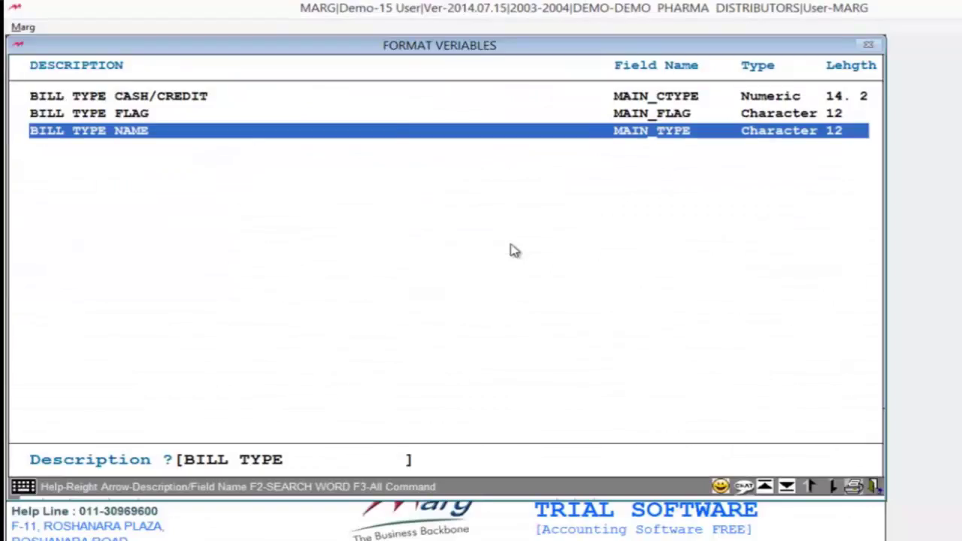
# - Add BILL TYPE NAME mapped to column G with Default, then save and exit to the dashboard
pyautogui.press('Return')
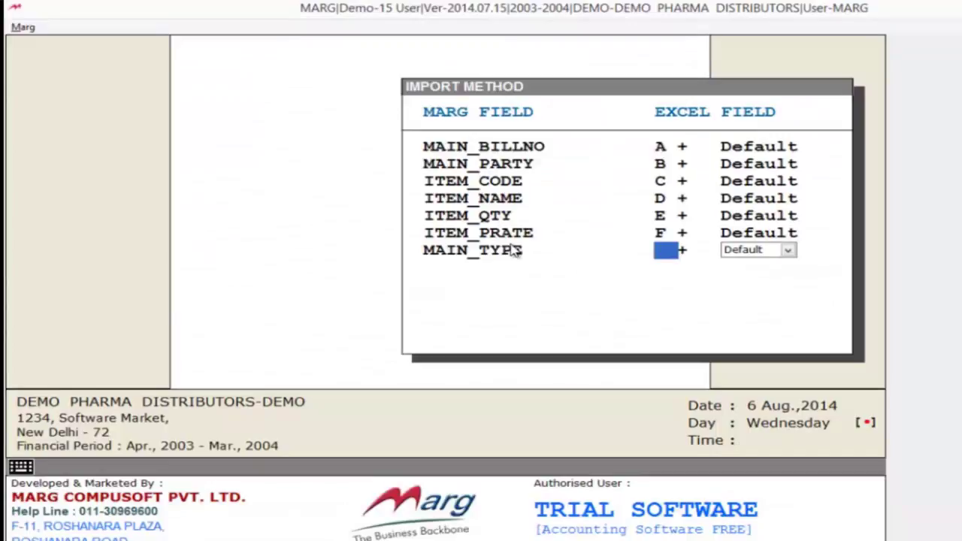
pyautogui.write('G')
pyautogui.press('Return')
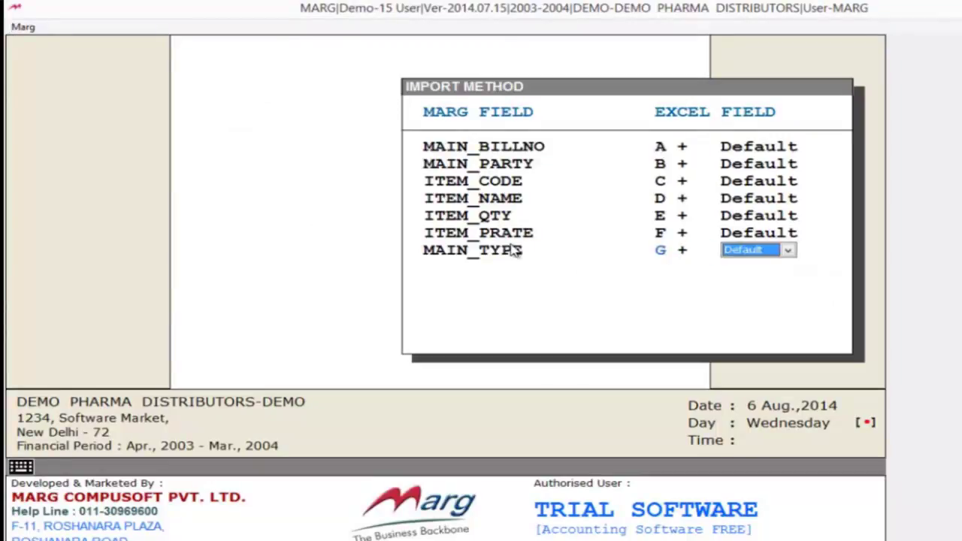
pyautogui.press('Return')
pyautogui.press('Escape')
pyautogui.press('Escape')
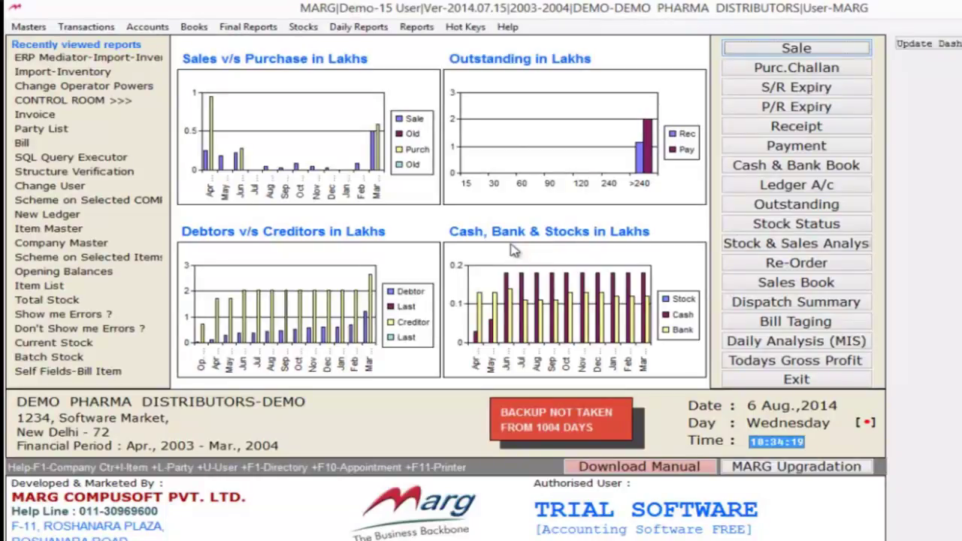
# - Start Transactions > ERP Mediator > Import-Inventory and dismiss the Chargeable Option notice
pyautogui.hotkey('alt', 't')
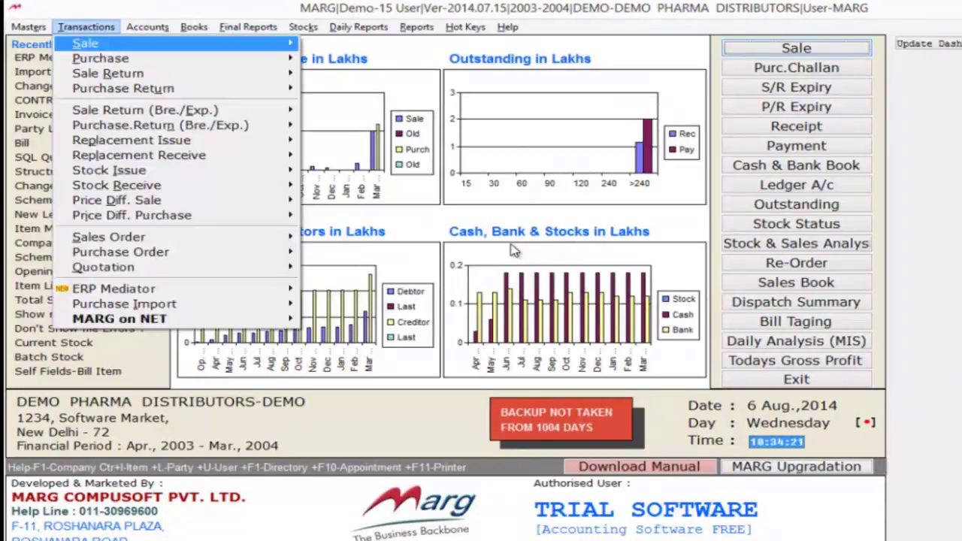
pyautogui.press('Down')
pyautogui.press('Down')
pyautogui.press('Down')
pyautogui.press('Down')
pyautogui.press('Down')
pyautogui.press('Down')
pyautogui.press('Down')
pyautogui.press('Down')
pyautogui.press('Down')
pyautogui.press('Down')
pyautogui.press('Down')
pyautogui.press('Down')
pyautogui.press('Down')
pyautogui.press('Down')
pyautogui.press('Down')
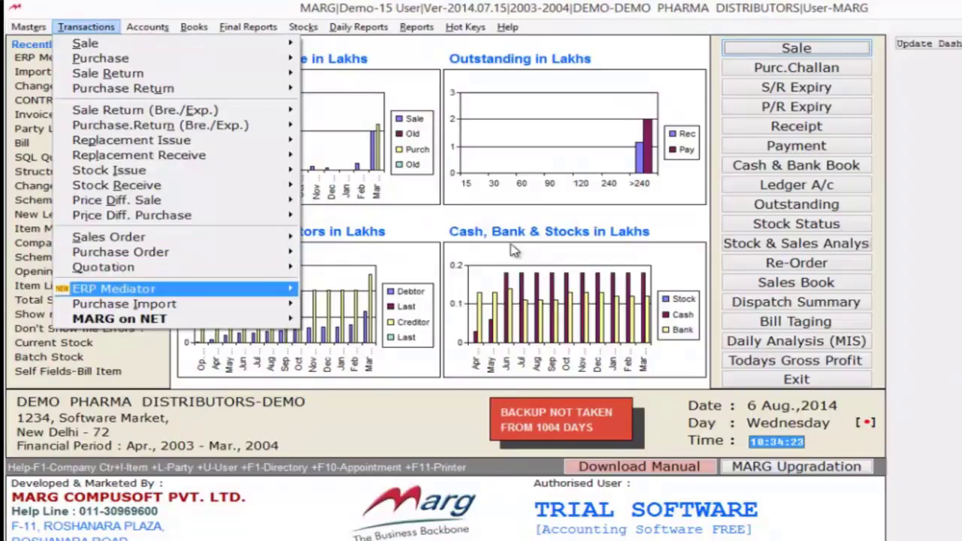
pyautogui.press('Right')
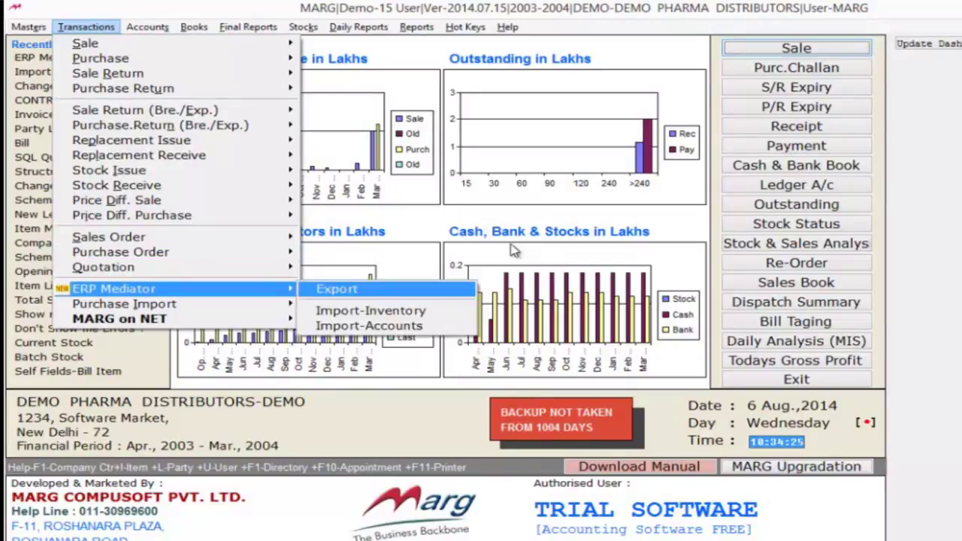
pyautogui.press('Down')
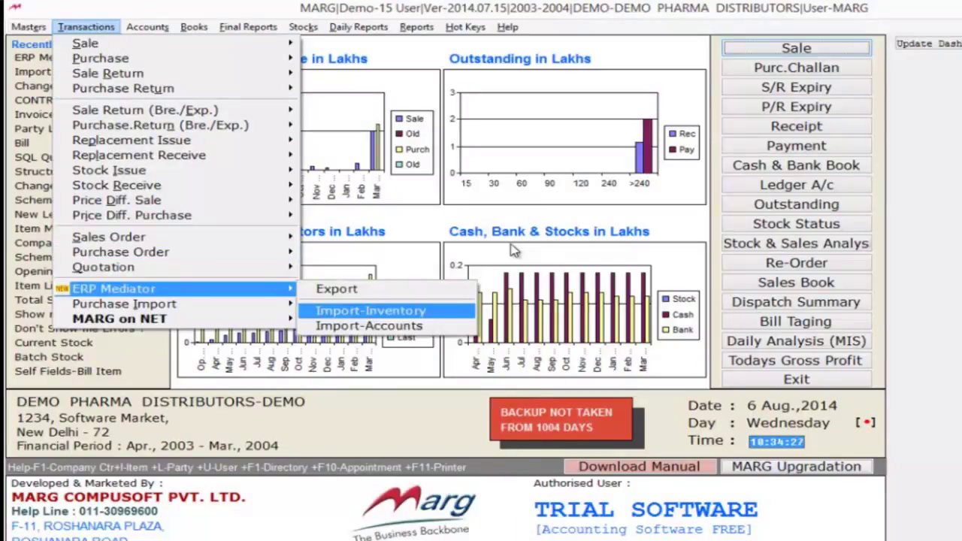
pyautogui.press('Return')
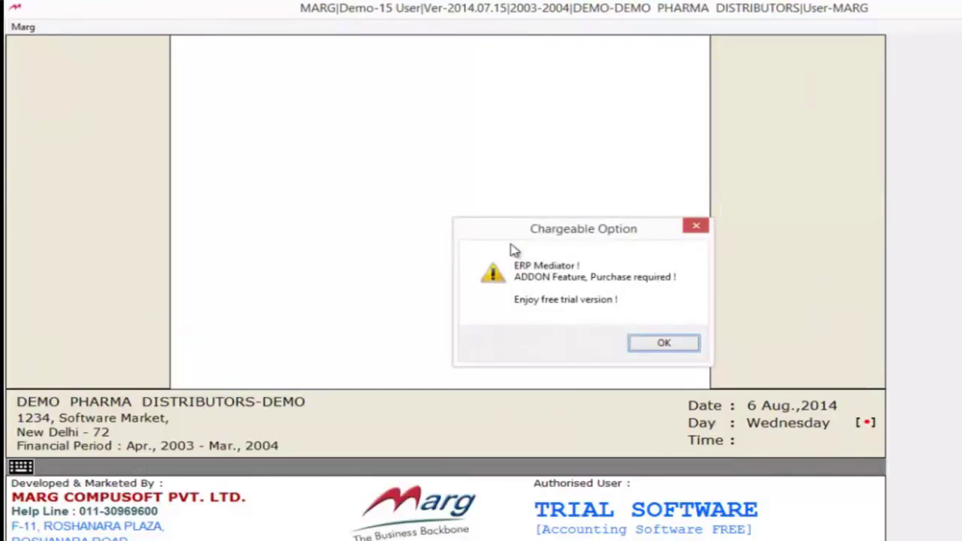
pyautogui.press('Return')
pyautogui.press('Return')
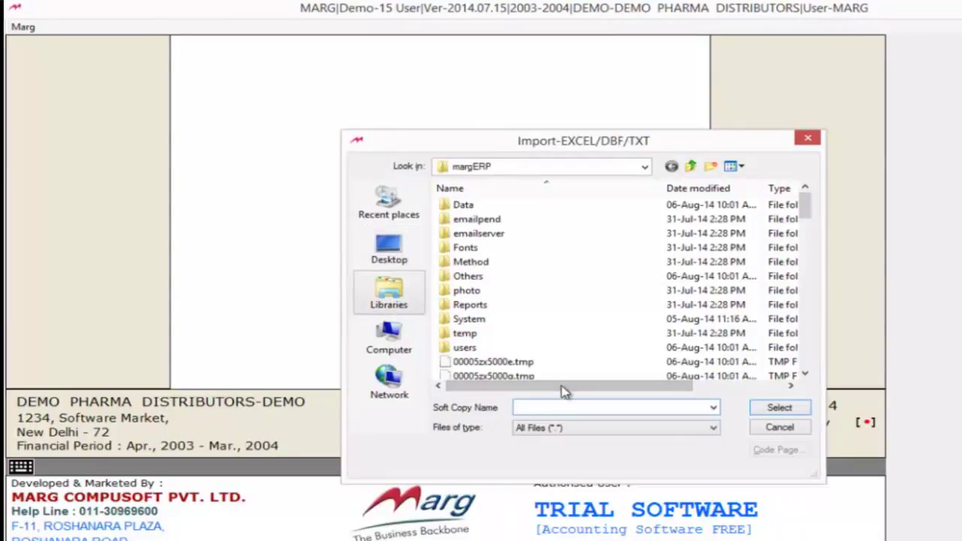
# - Set the import method to NEW and keep Bill as the save target
pyautogui.click(404, 264)
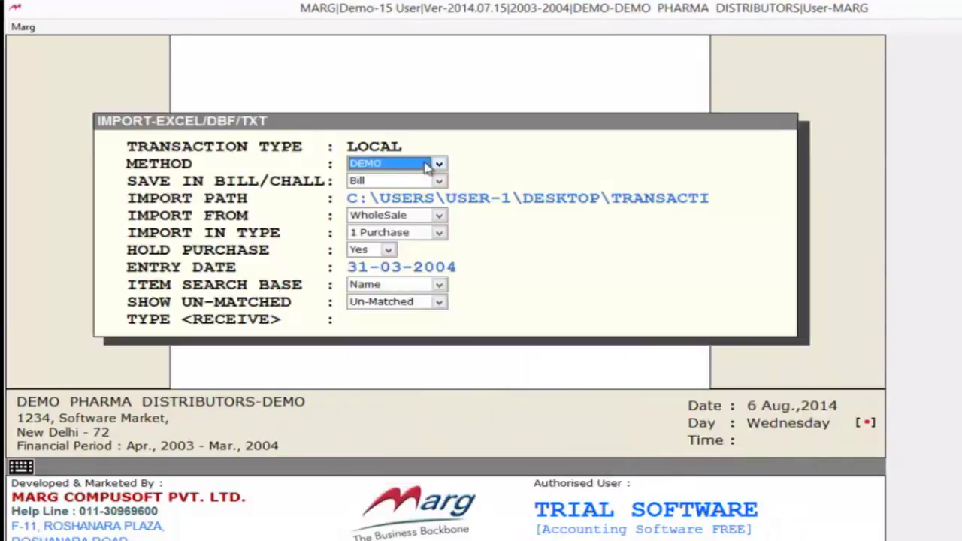
pyautogui.click(400, 165)
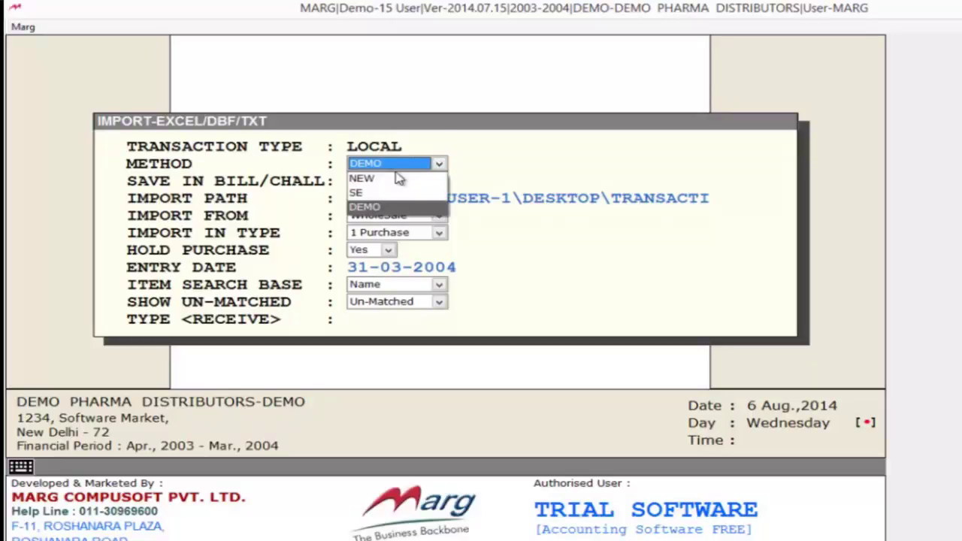
pyautogui.click(399, 178)
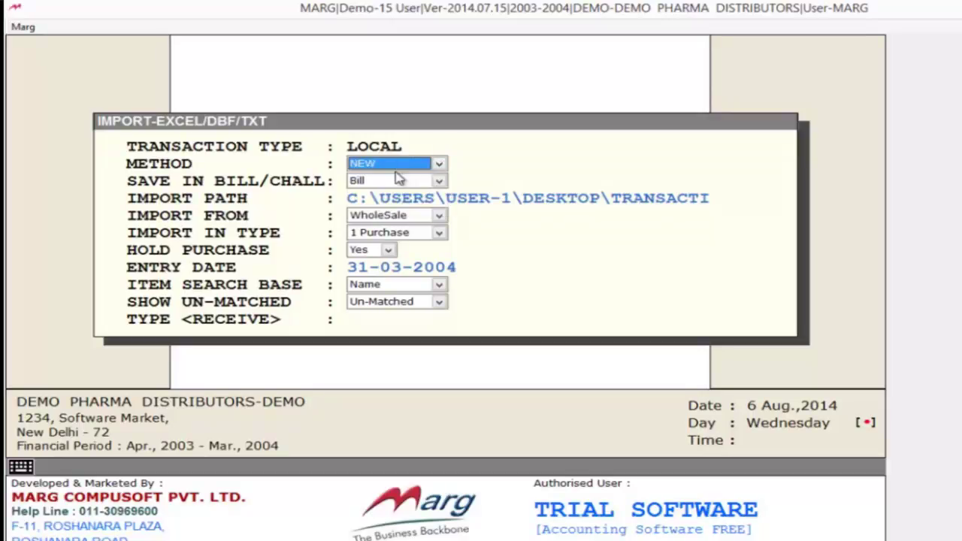
pyautogui.press('Return')
pyautogui.click(398, 179)
pyautogui.press('Escape')
pyautogui.press('Return')
pyautogui.click(398, 178)
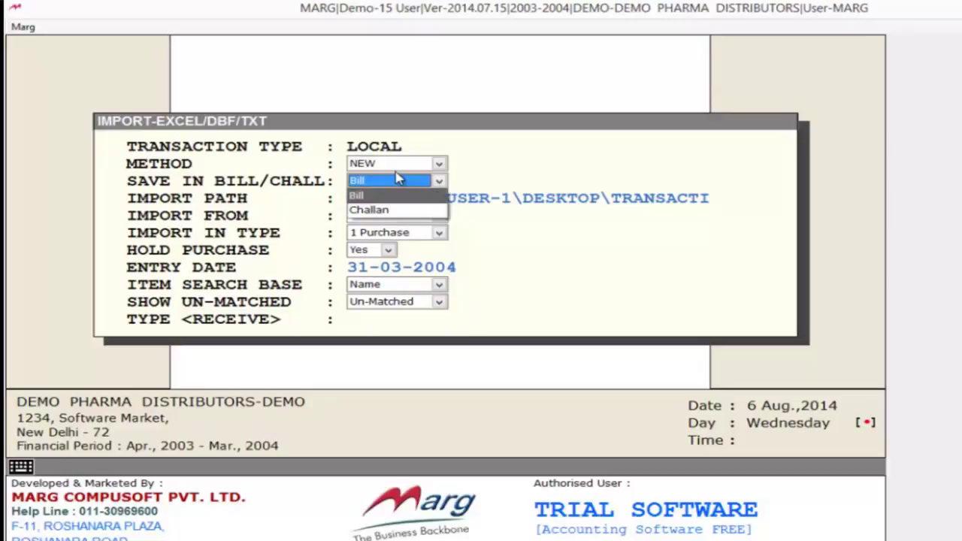
pyautogui.press('Down')
pyautogui.press('Up')
pyautogui.press('Return')
pyautogui.press('Return')
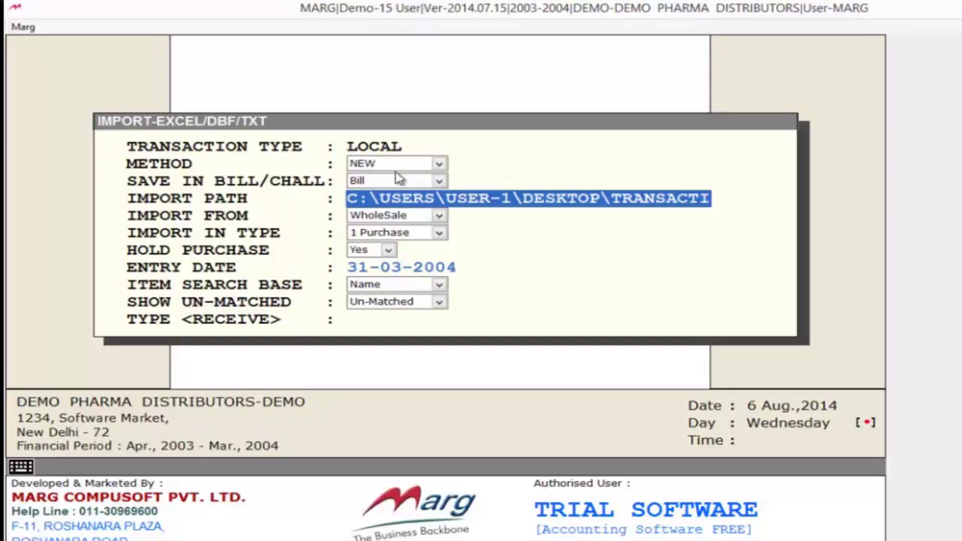
# - Keep the import path and choose WholeSale as the import source
pyautogui.press('Return')
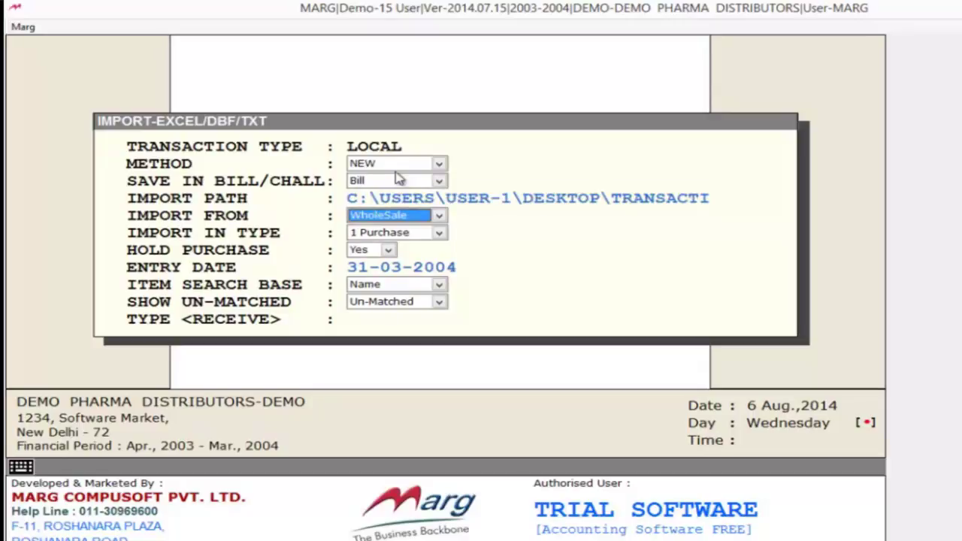
pyautogui.hotkey('alt', 'Down')
pyautogui.press('Down')
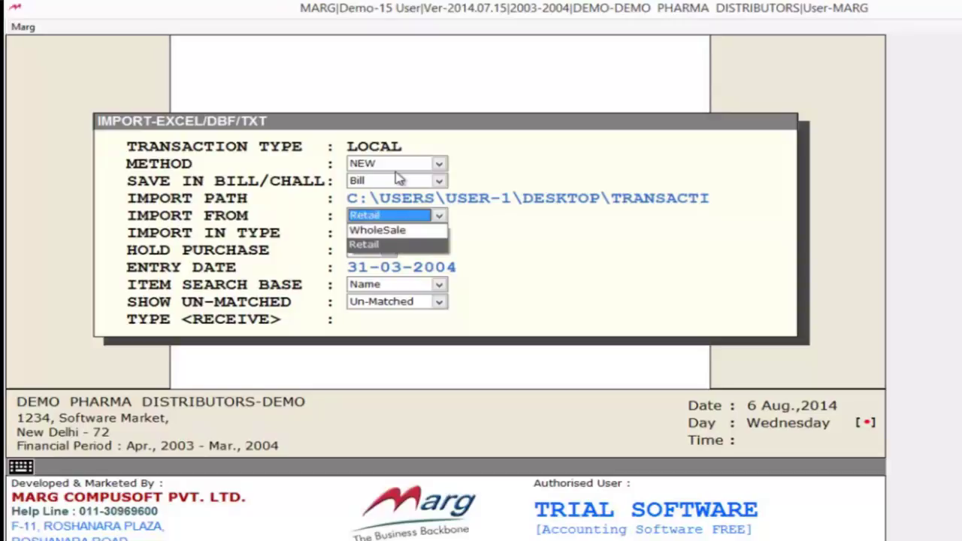
pyautogui.press('Up')
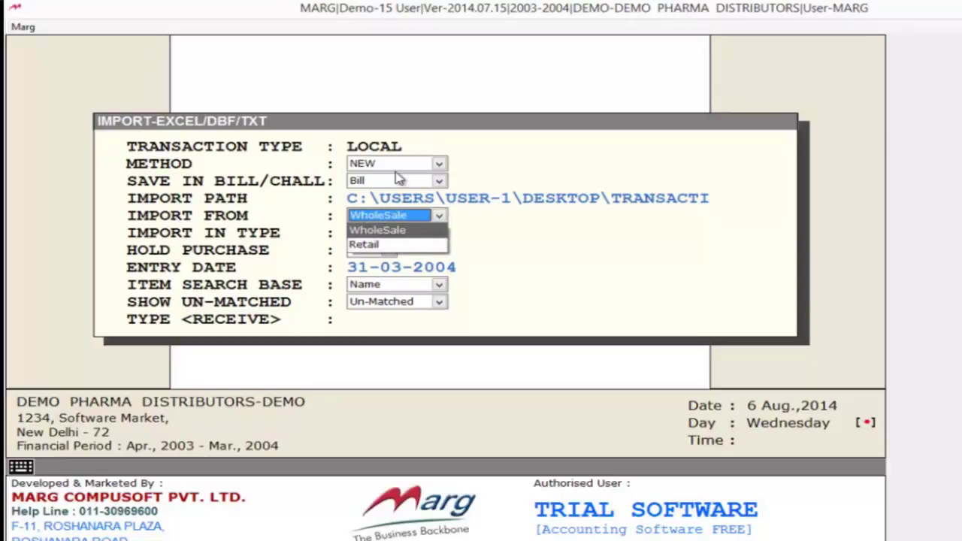
pyautogui.press('Return')
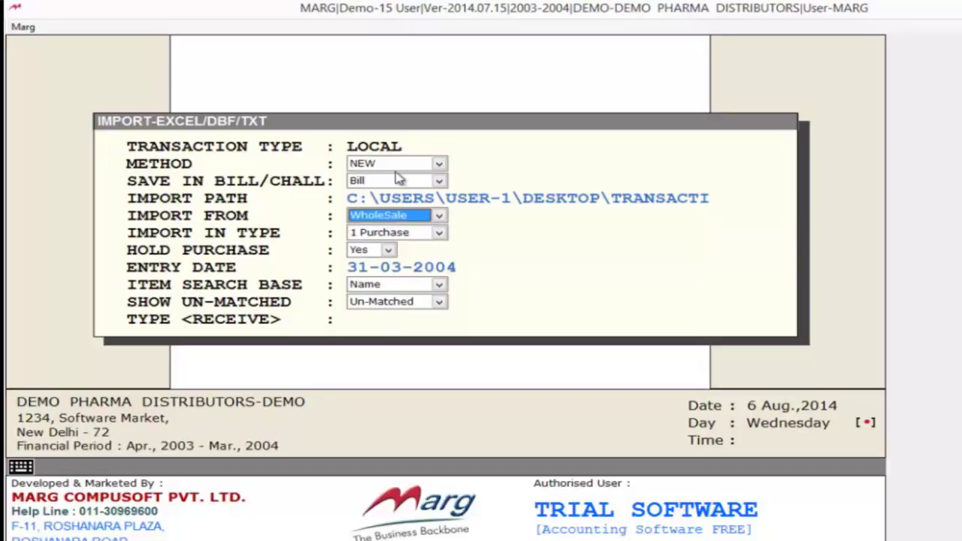
pyautogui.press('Return')
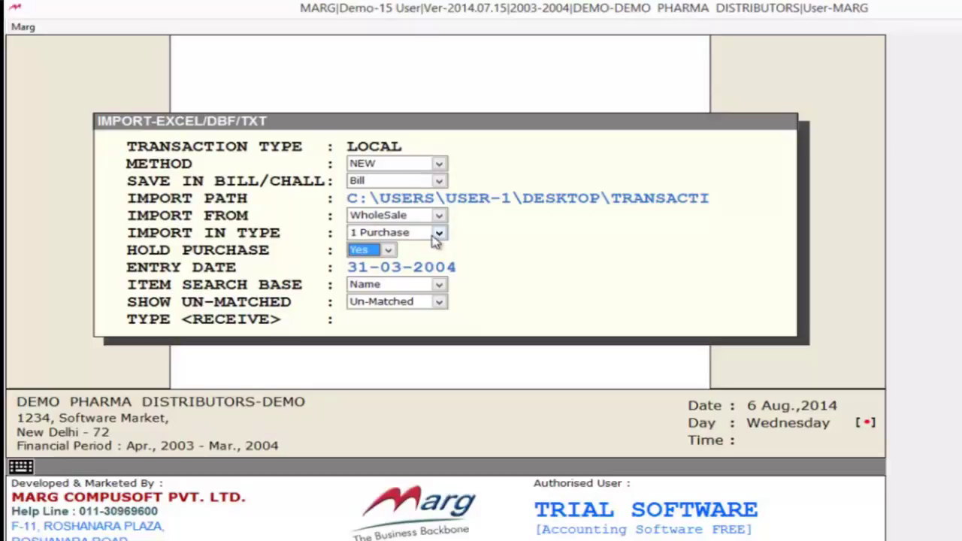
# - Set Hold Purchase to No and Item Search Base to Code
pyautogui.hotkey('alt', 'Down')
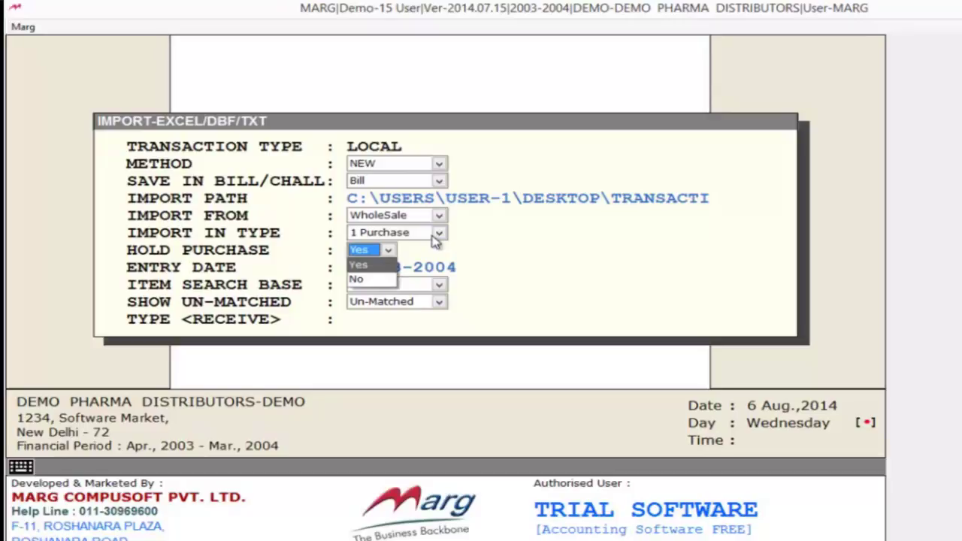
pyautogui.press('Down')
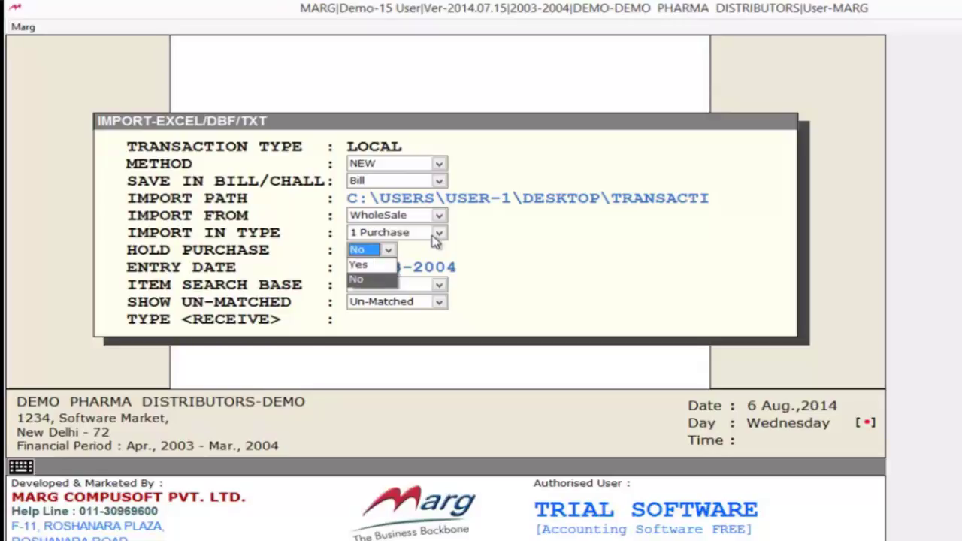
pyautogui.press('Return')
pyautogui.press('Return')
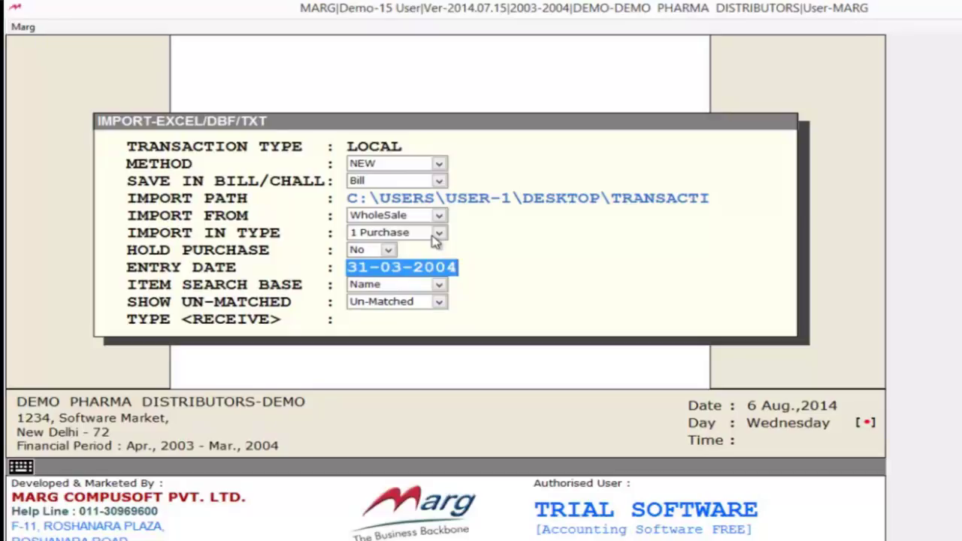
pyautogui.press('Return')
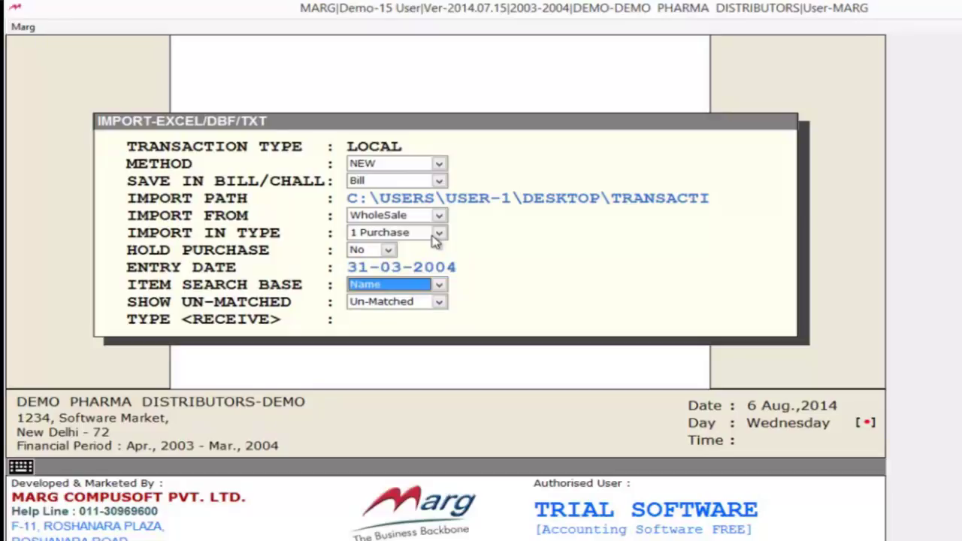
pyautogui.hotkey('alt', 'Down')
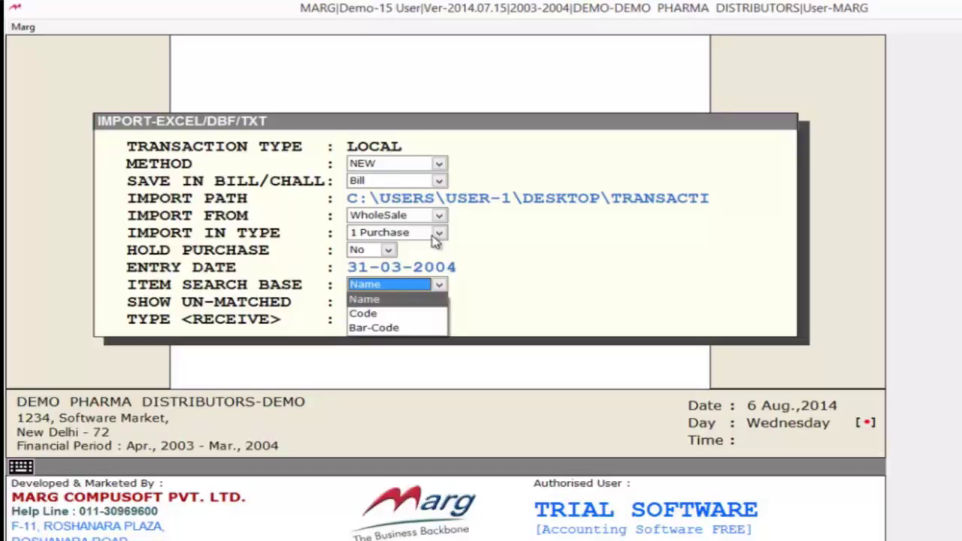
pyautogui.press('Down')
pyautogui.press('Down')
pyautogui.press('Down')
pyautogui.press('Down')
pyautogui.press('Down')
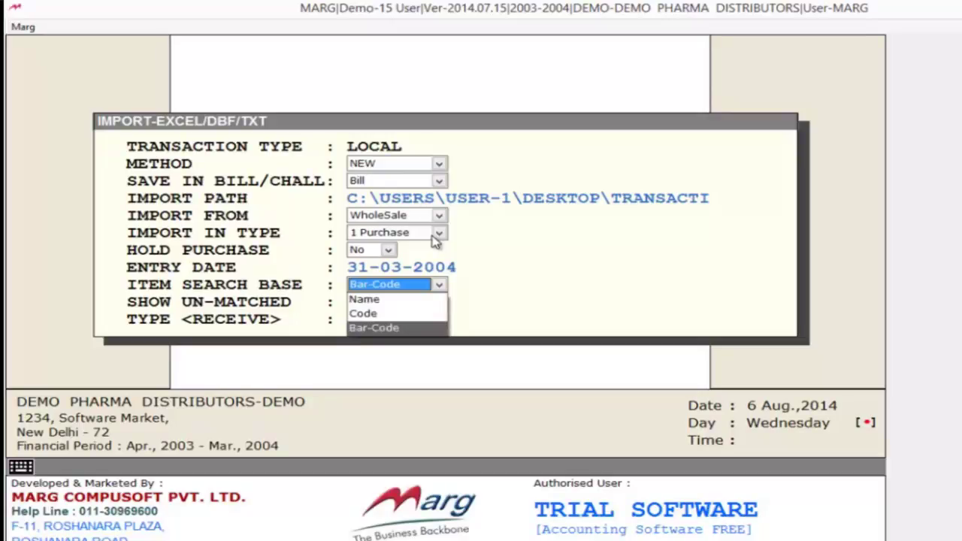
pyautogui.press('Down')
pyautogui.press('Down')
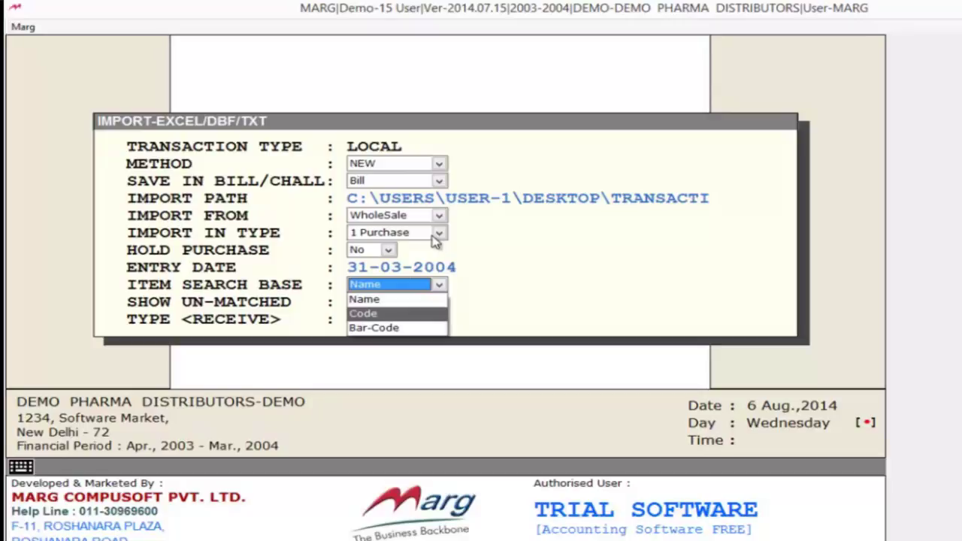
pyautogui.press('Return')
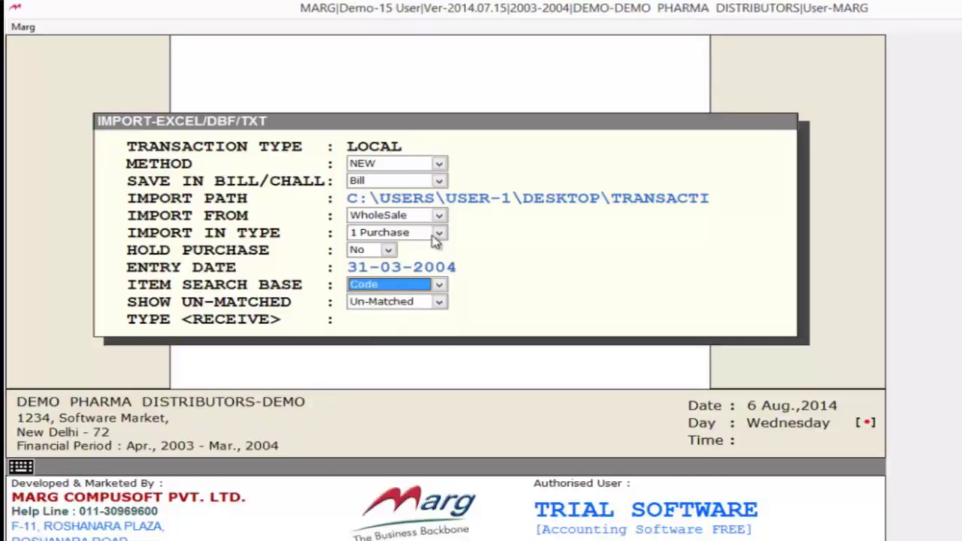
# - Keep Un-Matched display, enter RECEIVE, and start importing the transactions file
pyautogui.press('Return')
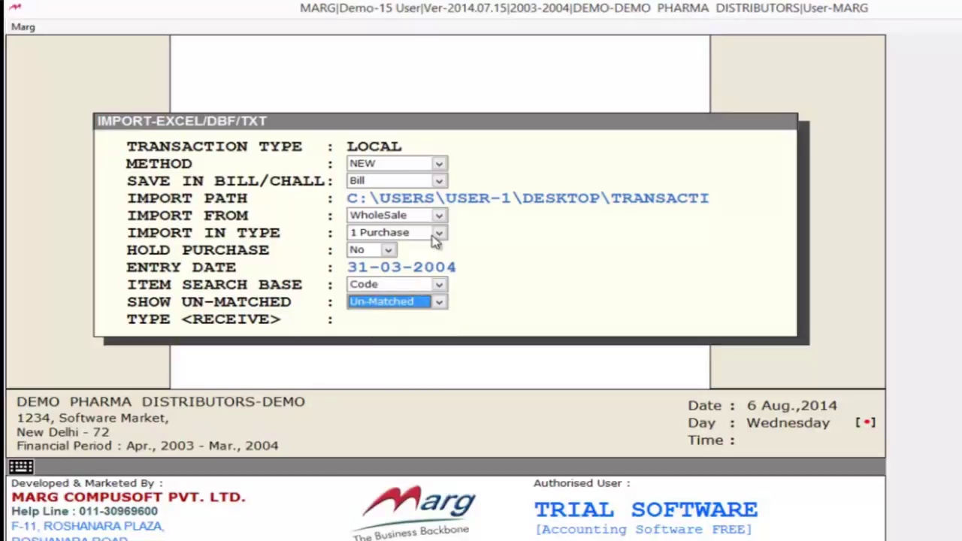
pyautogui.press('Return')
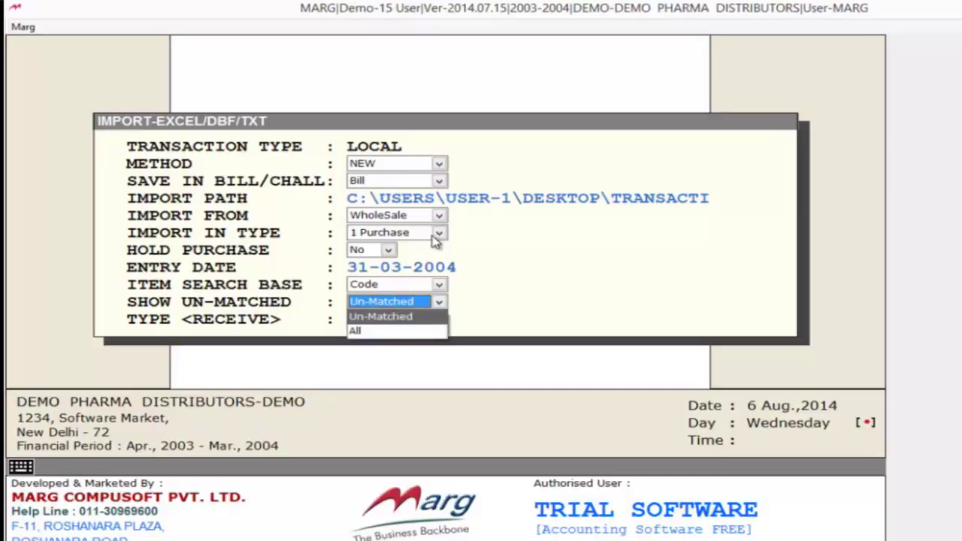
pyautogui.press('Return')
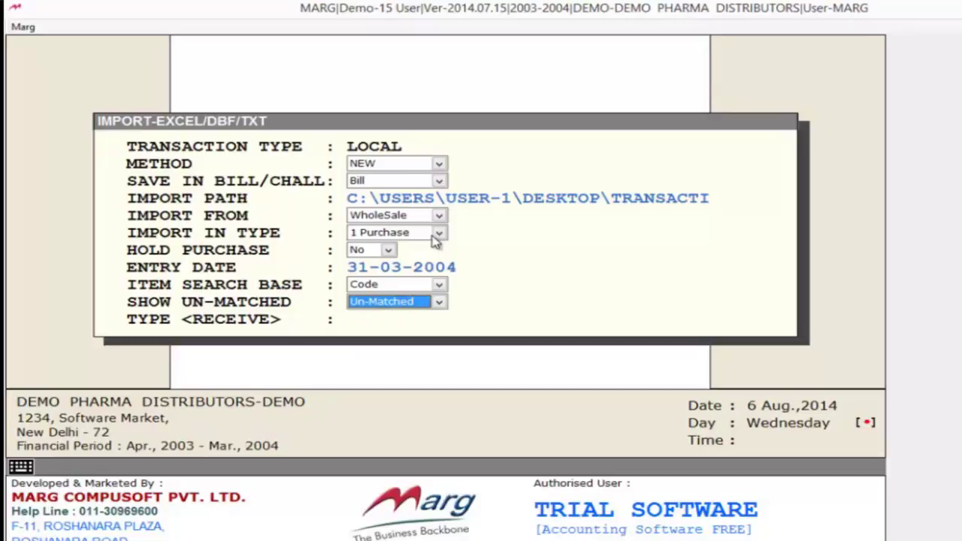
pyautogui.press('Return')
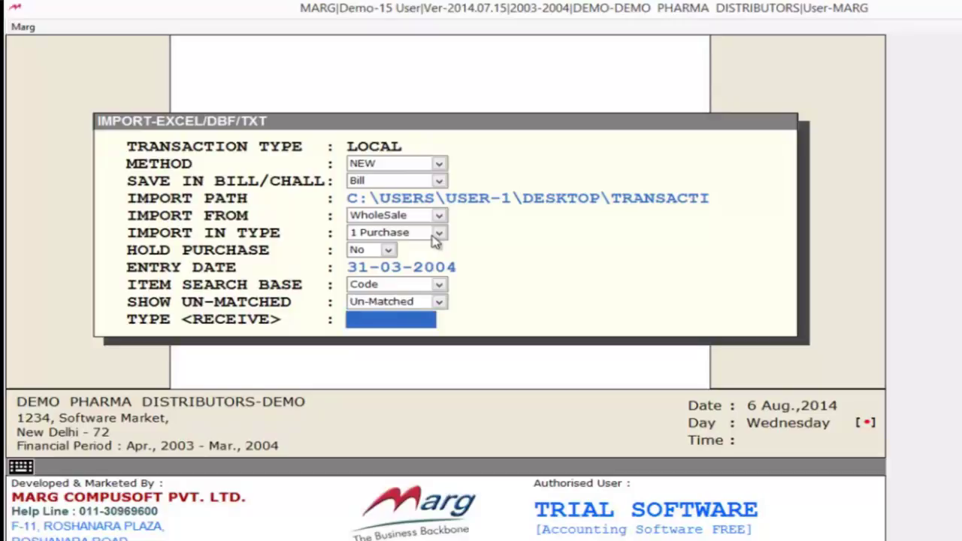
pyautogui.write('RECEIVE')
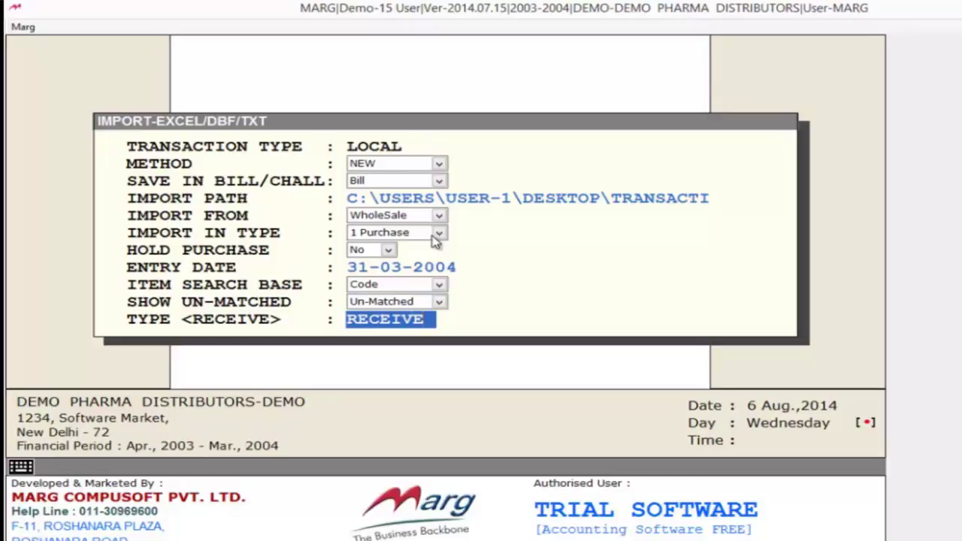
pyautogui.press('Return')
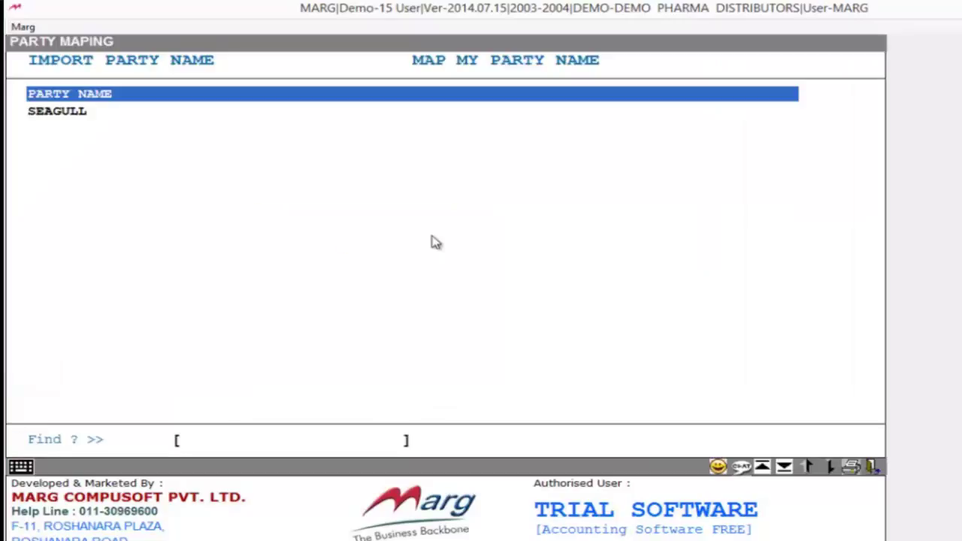
# - Map party SEAGULL to SEAGULL PHARMACEUTICALS (P) LTD, save the mapping, and accept the import
pyautogui.press('Down')
pyautogui.press('Return')
pyautogui.press('Return')
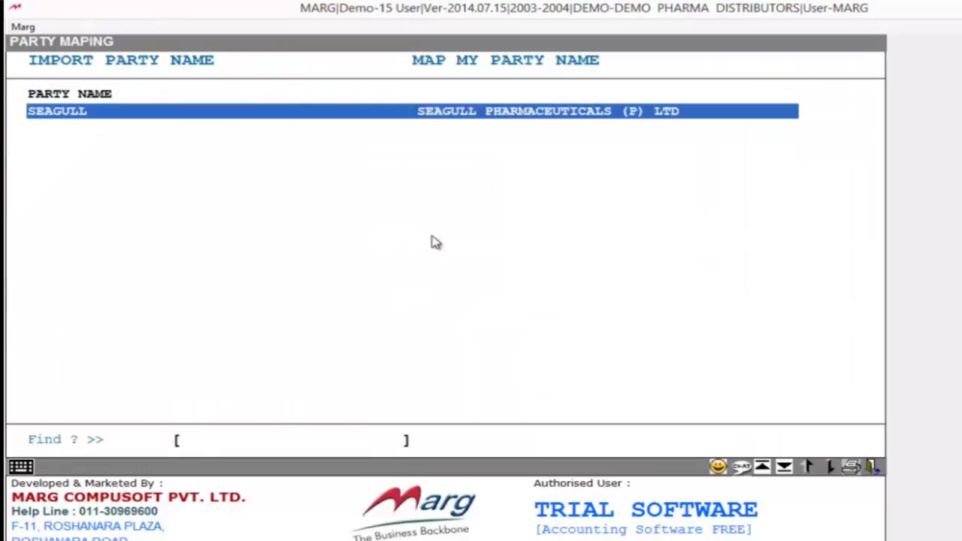
pyautogui.press('Escape')
pyautogui.press('Right')
pyautogui.press('Return')
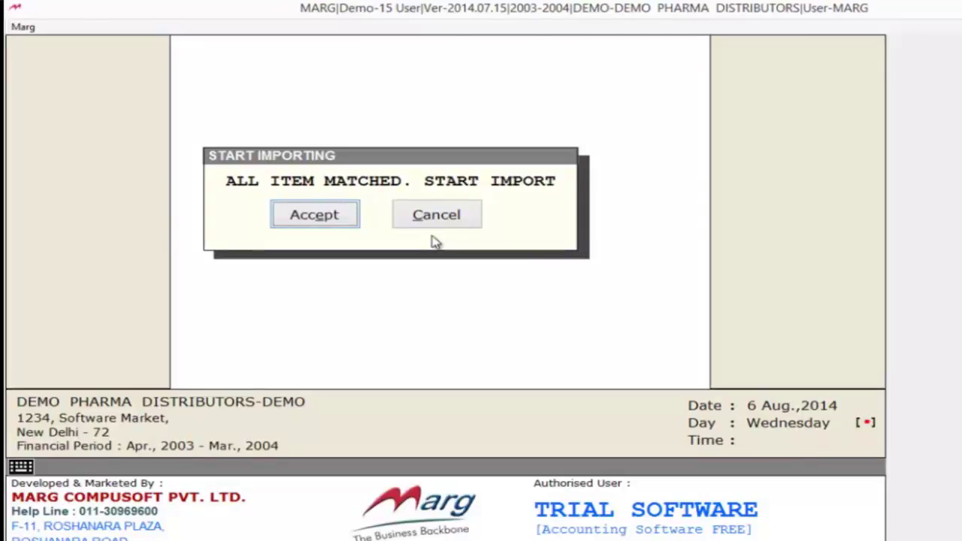
pyautogui.press('Return')
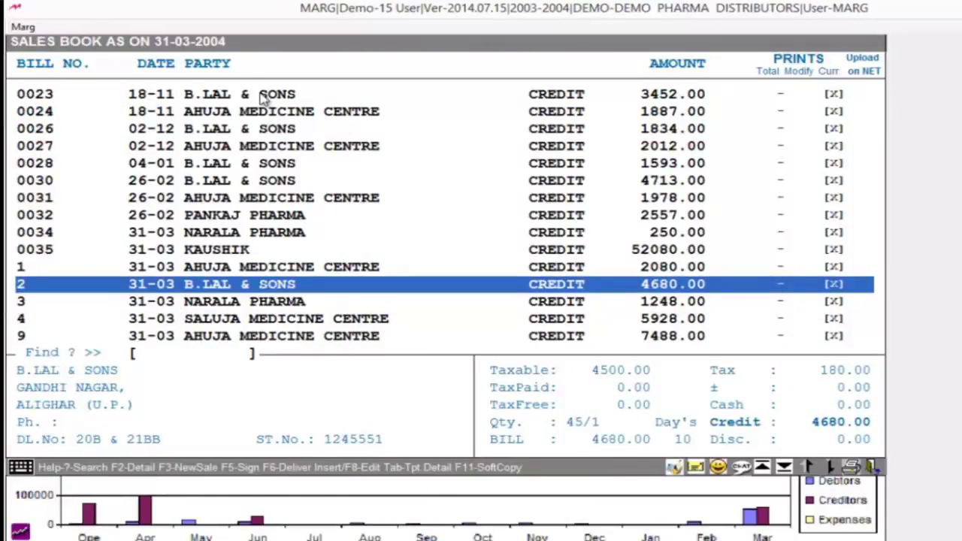
# - Open Transactions > Purchase > Modify from the dashboard
pyautogui.press('Escape')
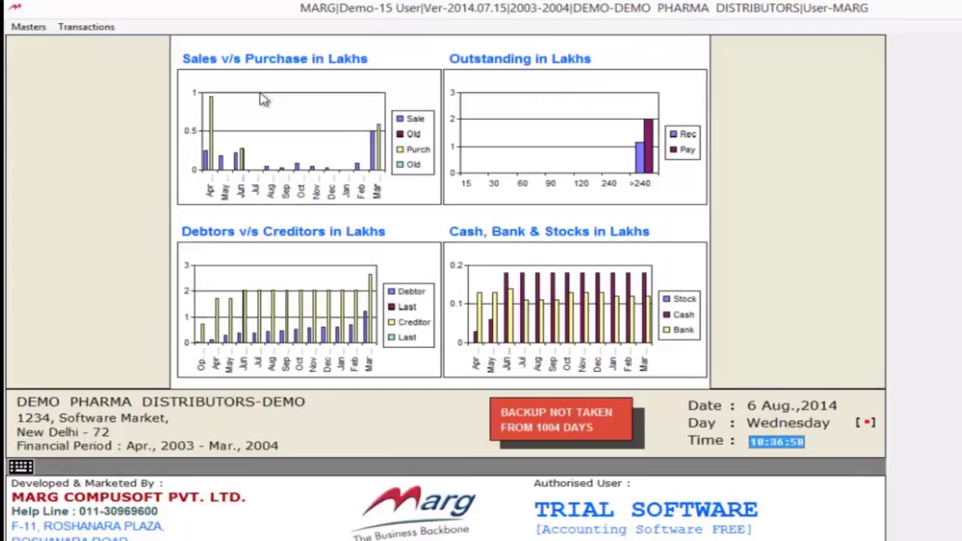
pyautogui.press('Down')
pyautogui.press('Escape')
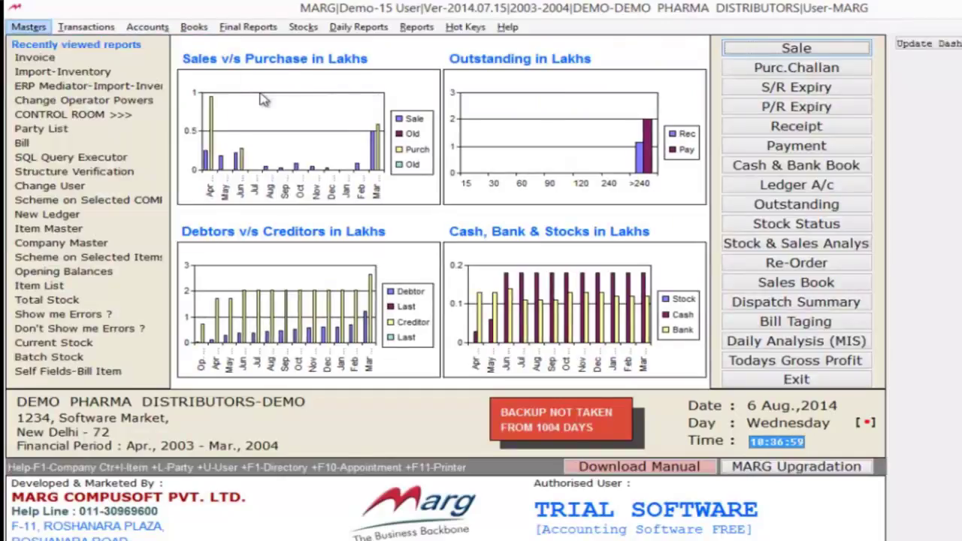
pyautogui.hotkey('alt', 't')
pyautogui.press('Down')
pyautogui.press('Right')
pyautogui.press('Down')
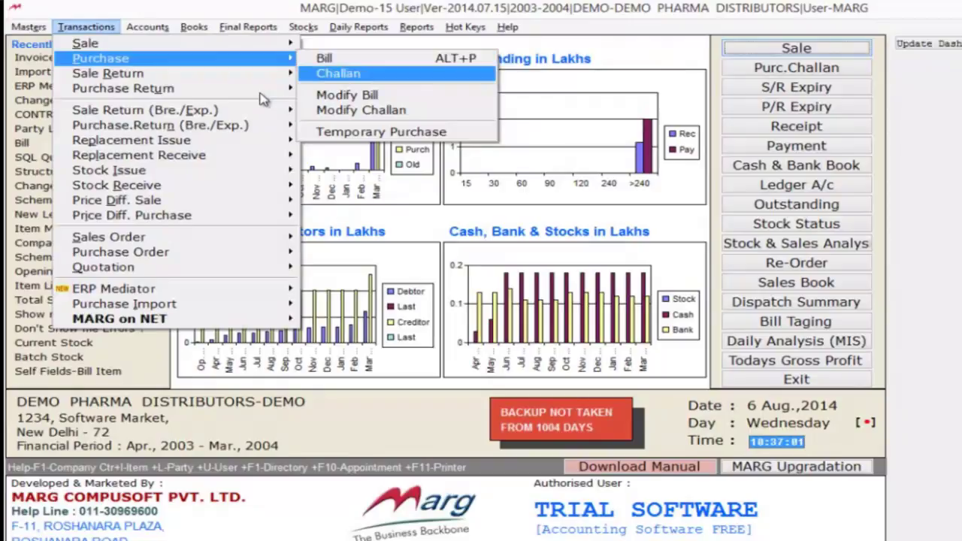
pyautogui.press('Down')
pyautogui.press('Down')
pyautogui.press('Return')
# - List purchases for 31-03-2004, check Seagull bill 6 (4680.00), then return to the dashboard
pyautogui.press('Return')
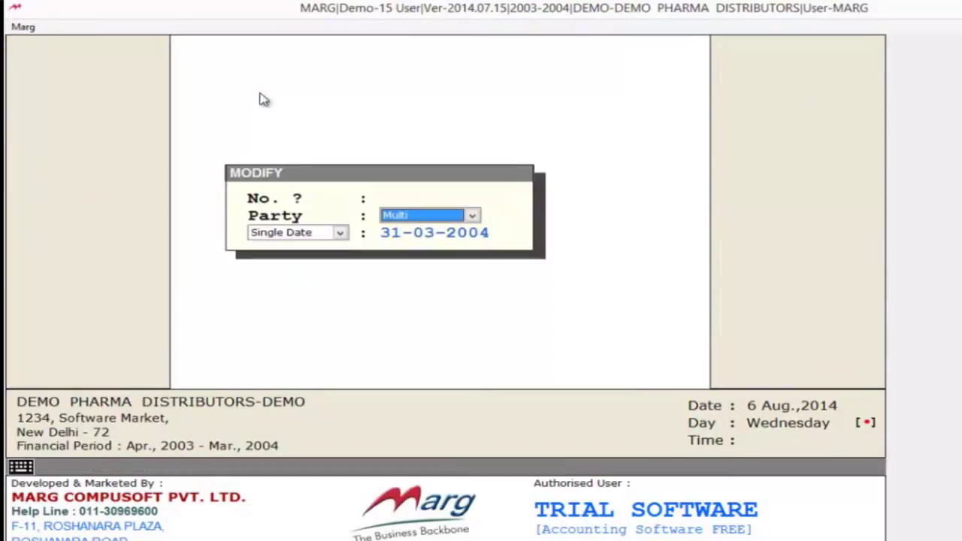
pyautogui.press('Return')
pyautogui.press('Return')
pyautogui.press('Return')
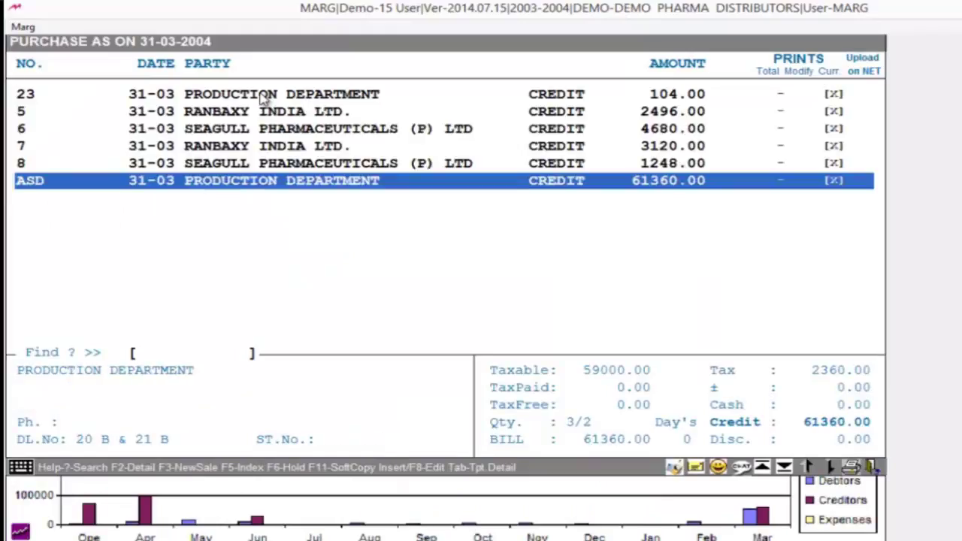
pyautogui.press('Up')
pyautogui.press('Up')
pyautogui.press('Up')
pyautogui.press('Up')
pyautogui.press('Down')
pyautogui.press('Return')
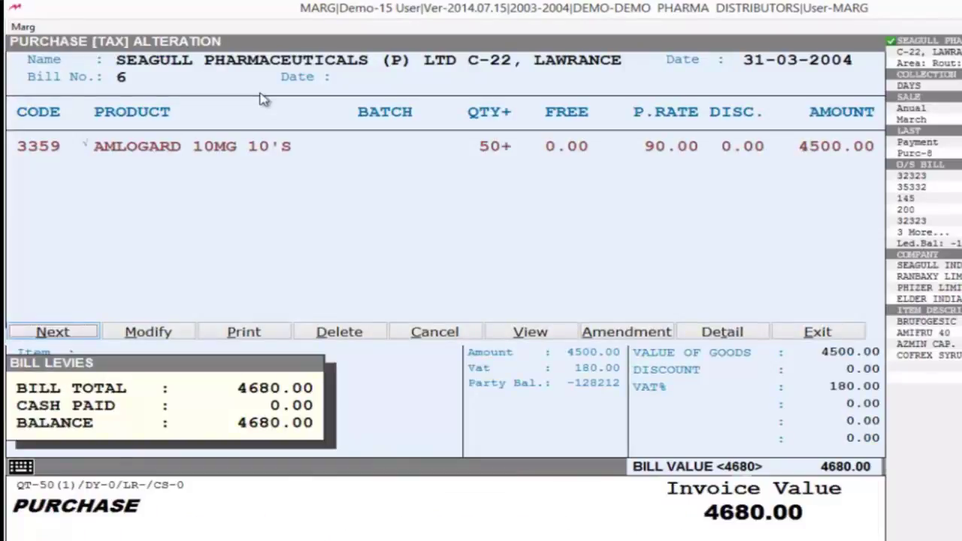
pyautogui.press('Escape')
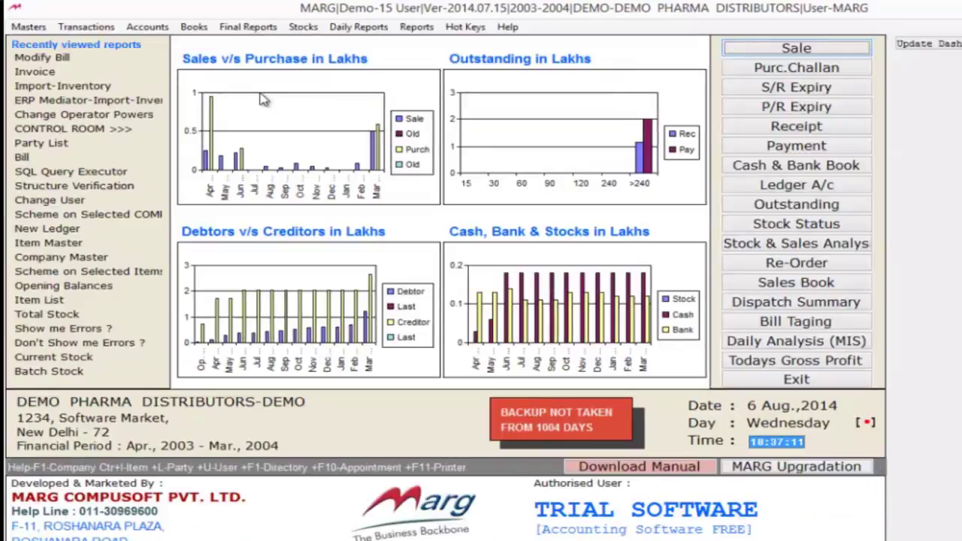